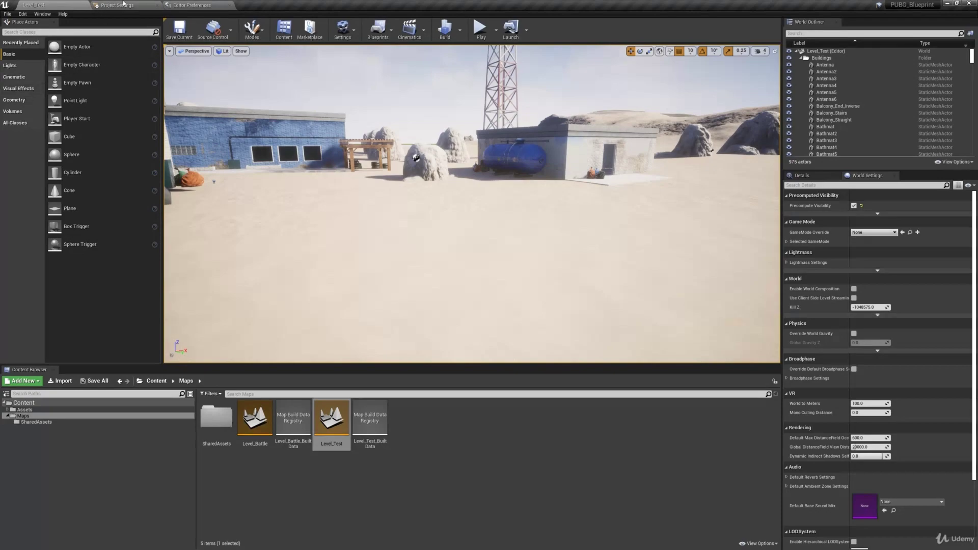
Step: Look at the Project Settings and Editor Preferences pages and return to the Level_Test level
left_click(123, 5)
left_click(192, 5)
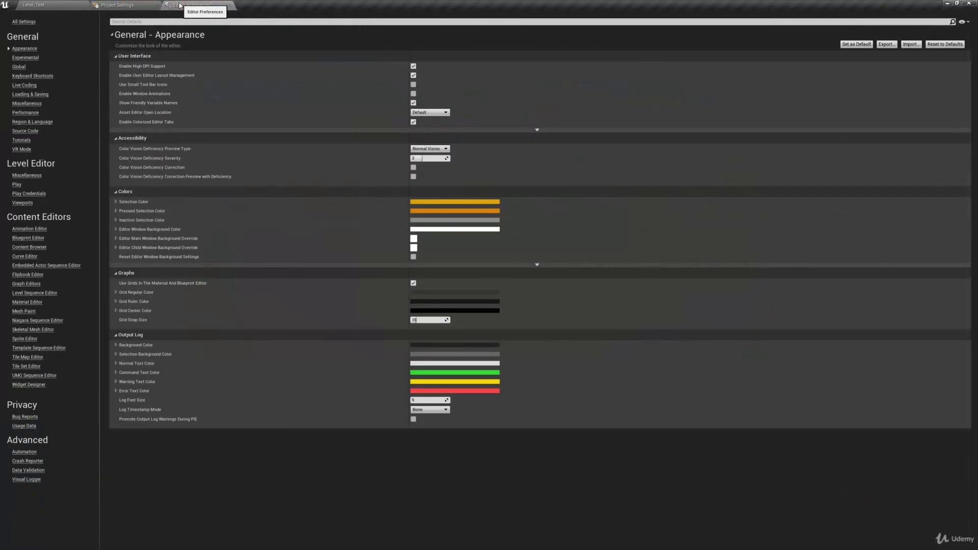
left_click(56, 4)
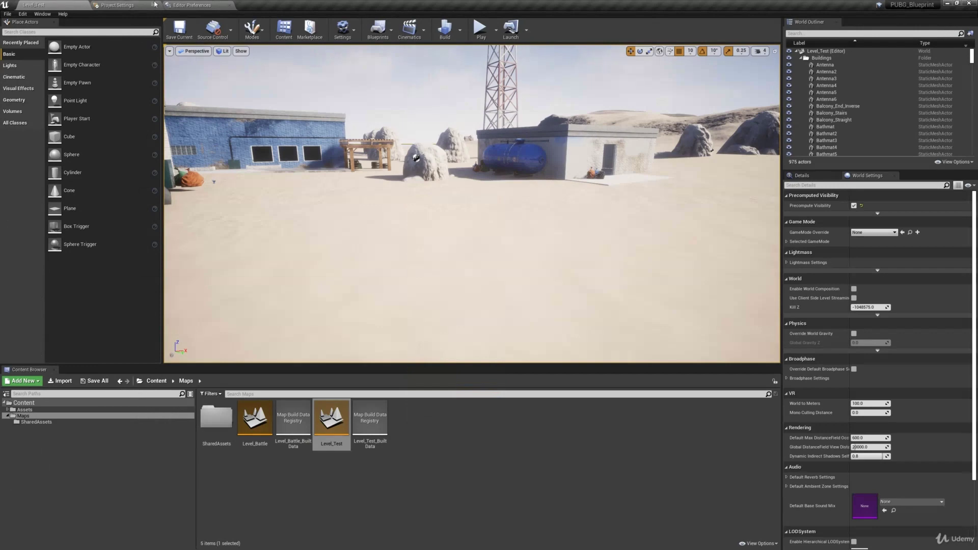
Step: Undock Editor Preferences into a floating window, dock it back beside Project Settings, and return to the level
left_click_drag(187, 5, 263, 104)
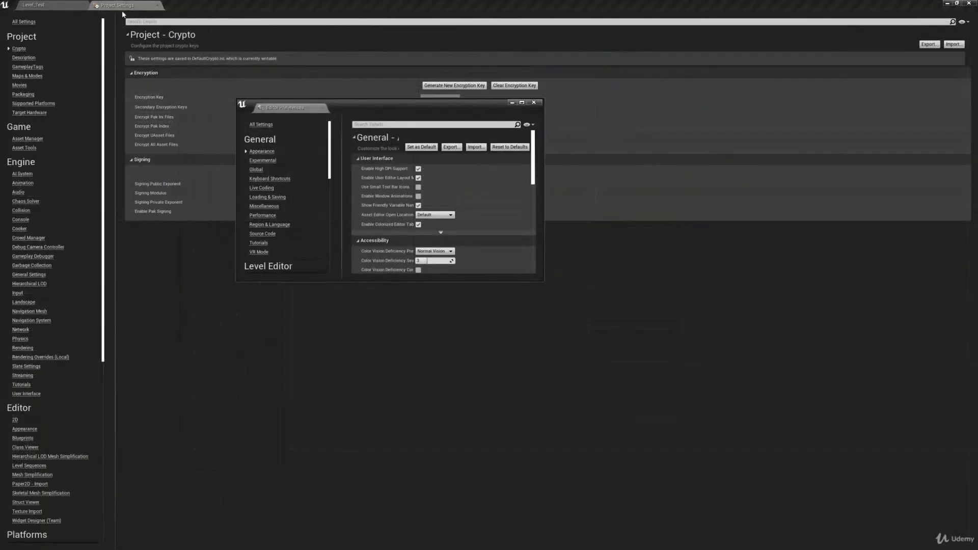
left_click_drag(122, 7, 170, 4)
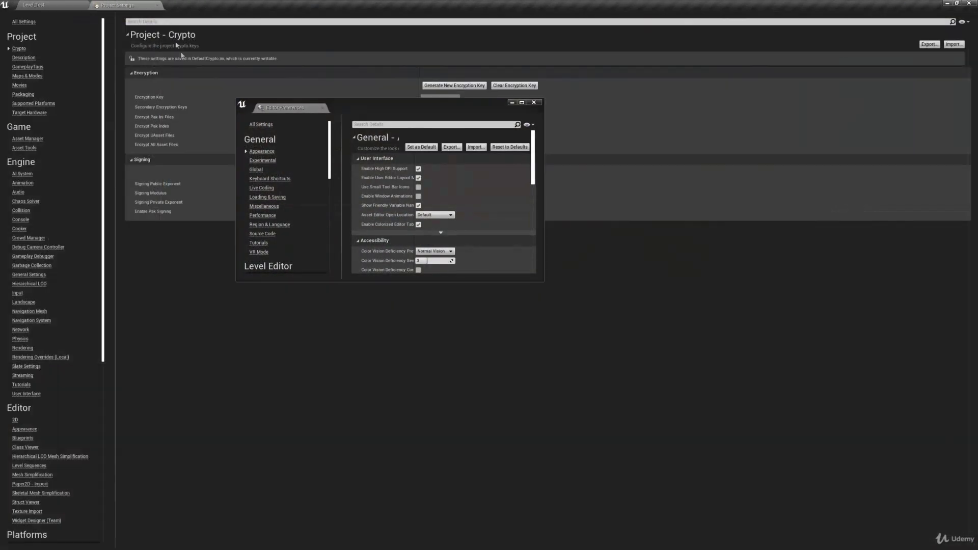
left_click_drag(271, 109, 208, 4)
left_click(58, 3)
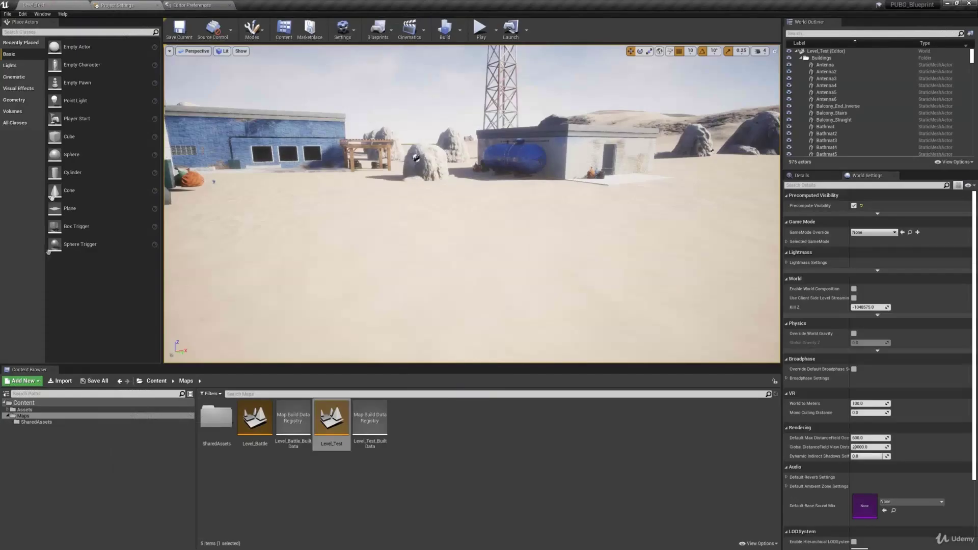
Step: Dock the Content Browser beneath Place Actors and widen the column that holds both
left_click_drag(19, 370, 55, 512)
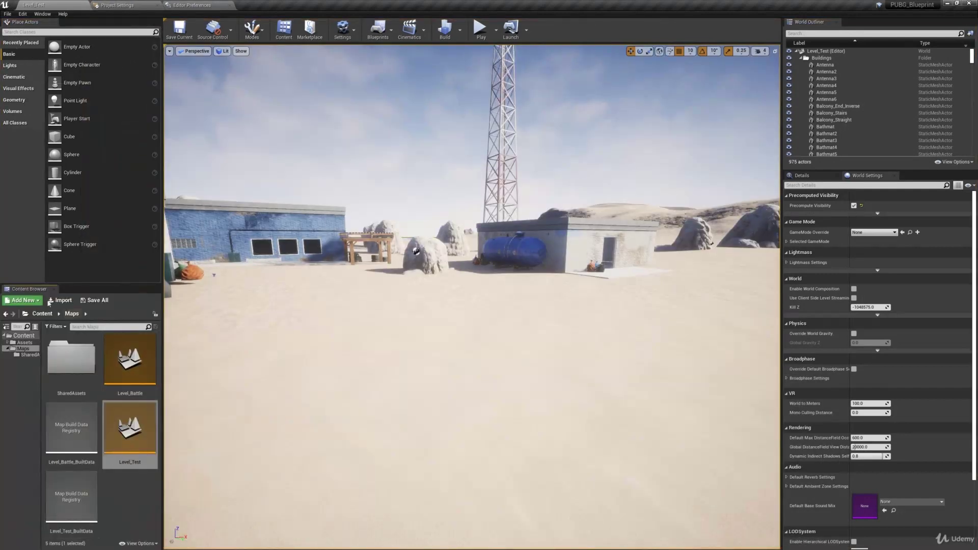
left_click_drag(161, 319, 202, 316)
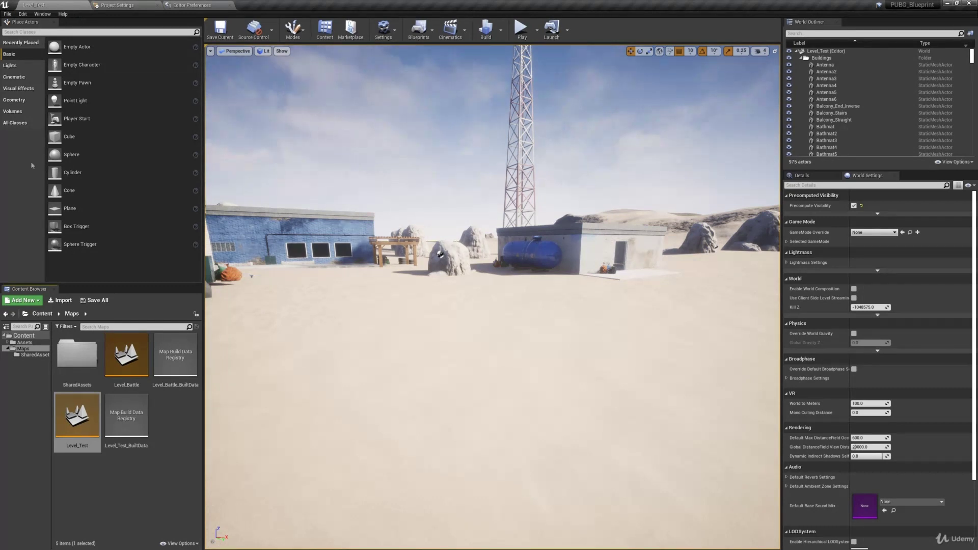
left_click(7, 14)
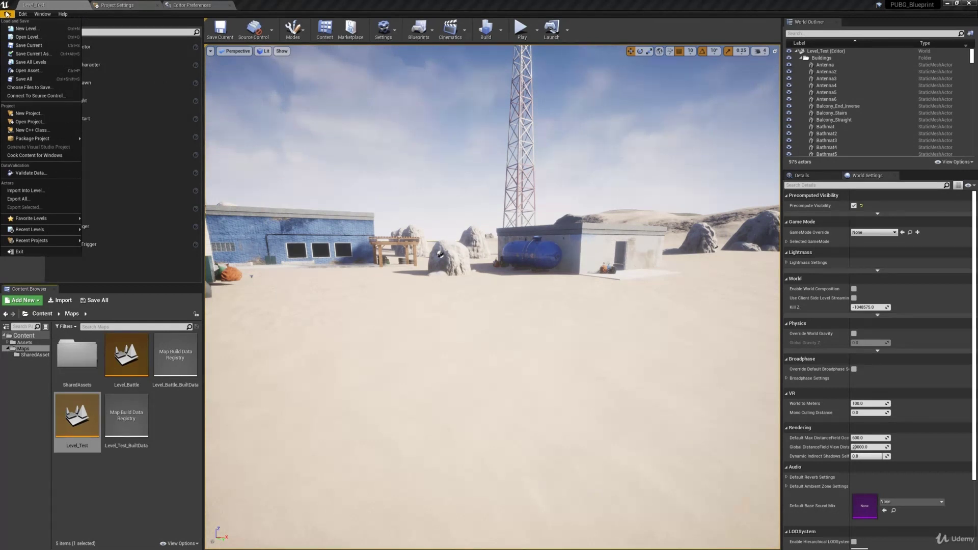
mouse_move(21, 15)
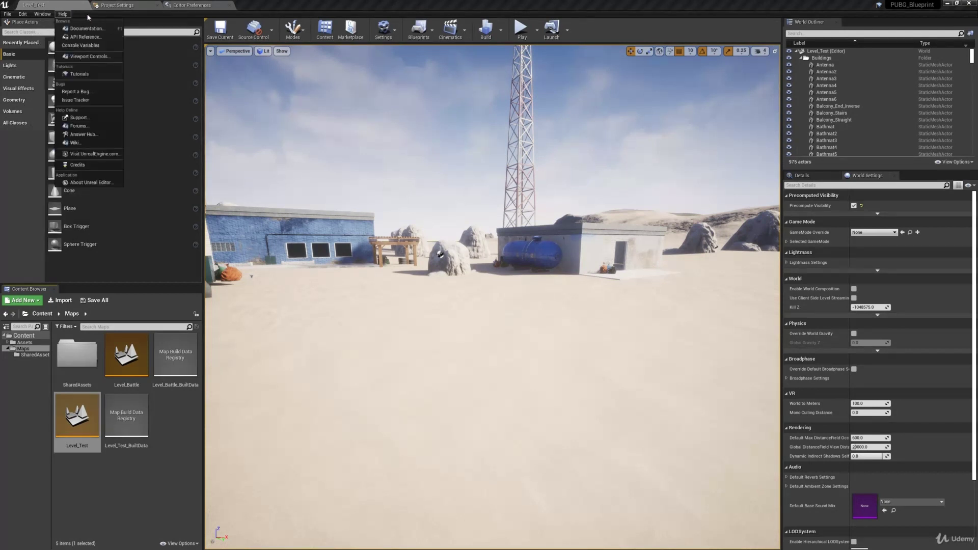
left_click(88, 17)
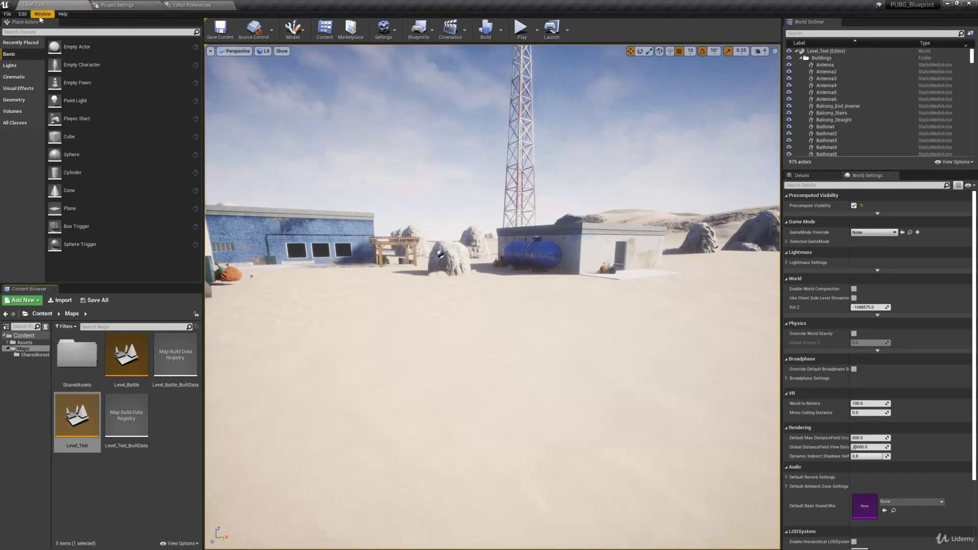
Step: Open the Editor Preferences, return to the level, and open the Project Settings
left_click(22, 14)
left_click(49, 114)
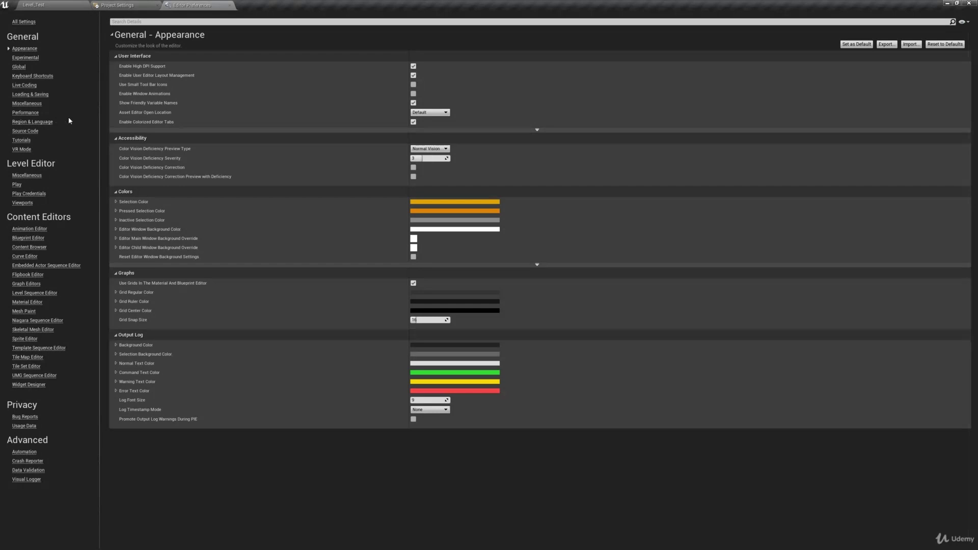
left_click(46, 5)
left_click(42, 14)
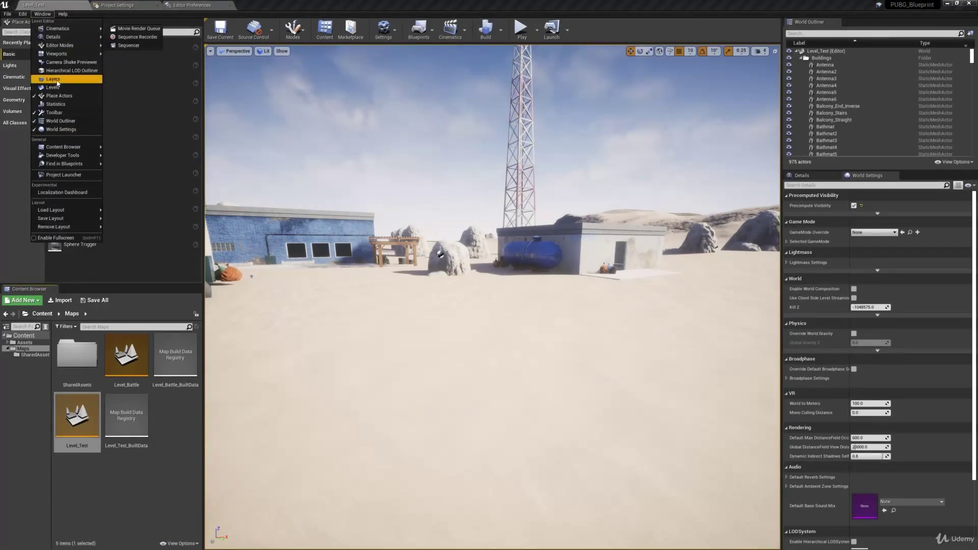
mouse_move(22, 14)
left_click(40, 122)
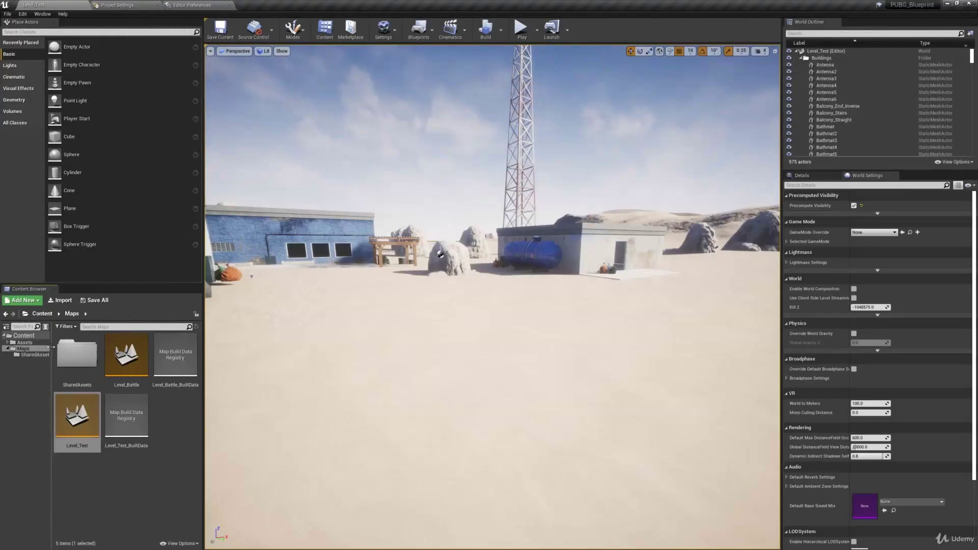
Step: Widen the Content Browser's folder tree and view the contents of the SharedAssets and Maps folders
left_click_drag(51, 347, 69, 347)
left_click(37, 354)
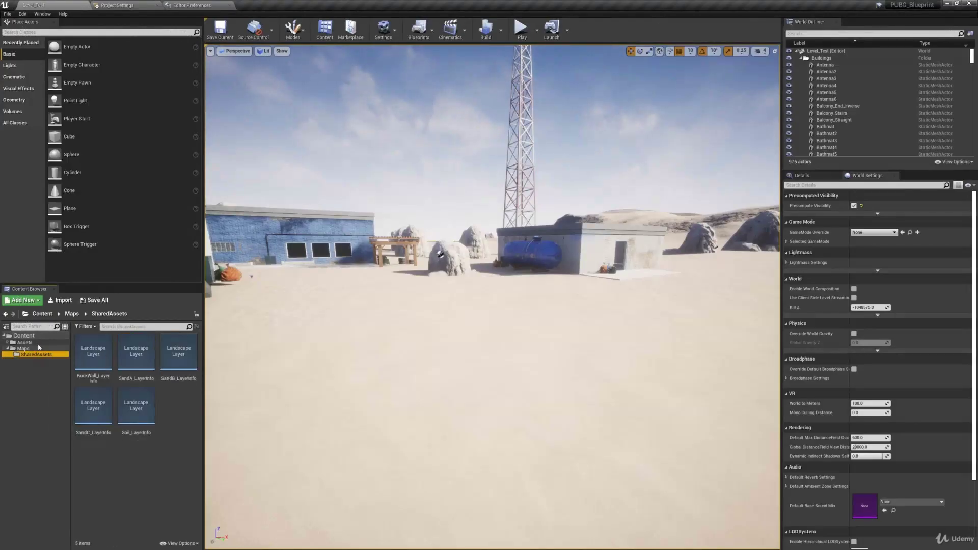
left_click(39, 349)
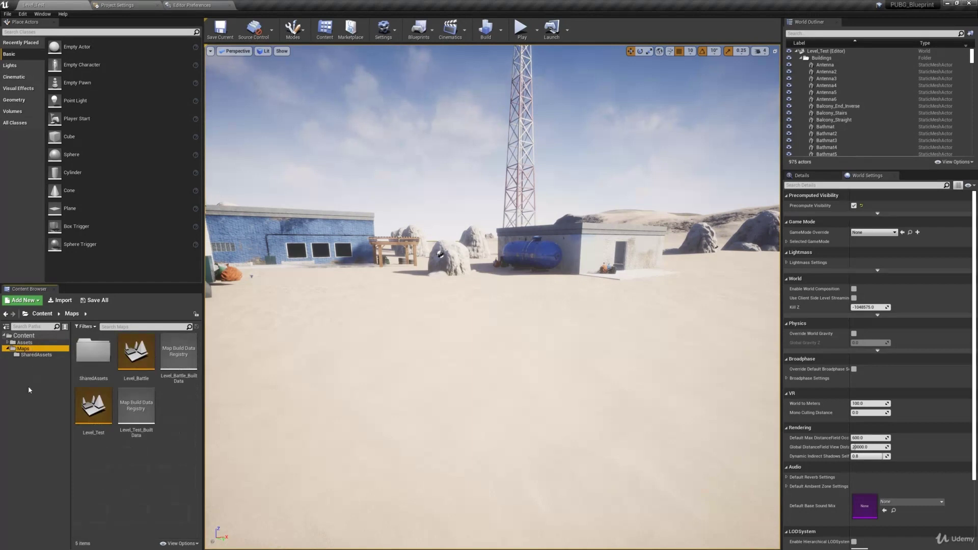
Step: Select the landscape terrain and switch the viewport to the Top orthographic view
mouse_move(457, 312)
right_mouse_down()
mouse_move(489, 313)
mouse_move(458, 312)
right_mouse_up()
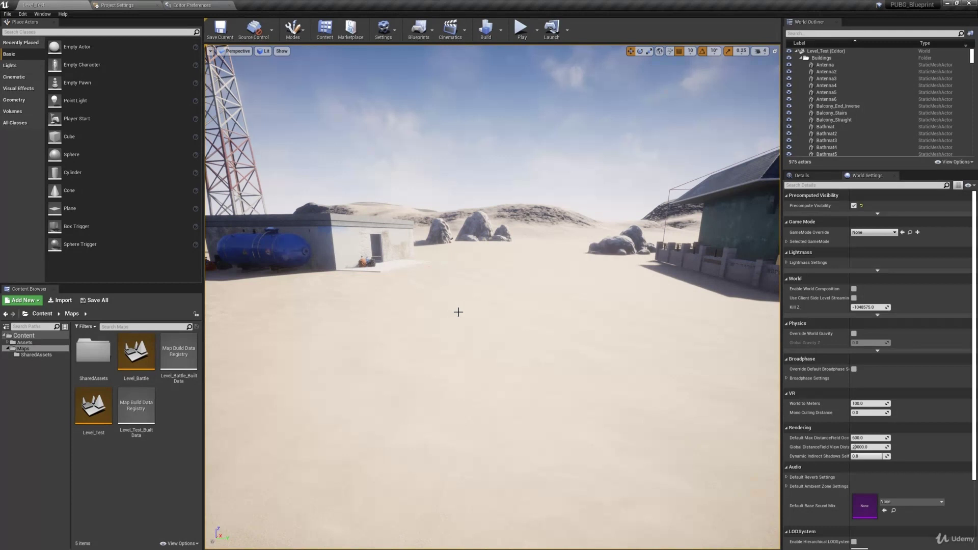
left_click(458, 311)
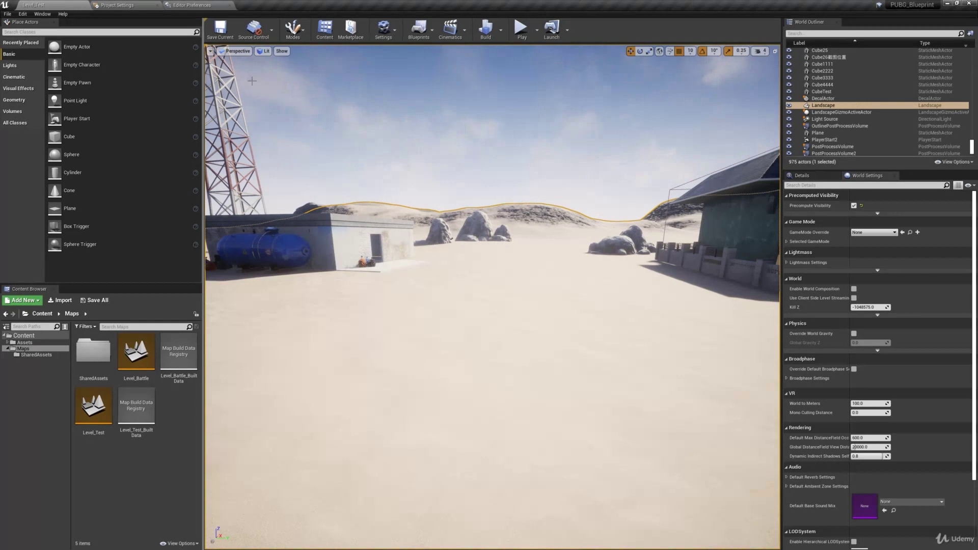
left_click(235, 52)
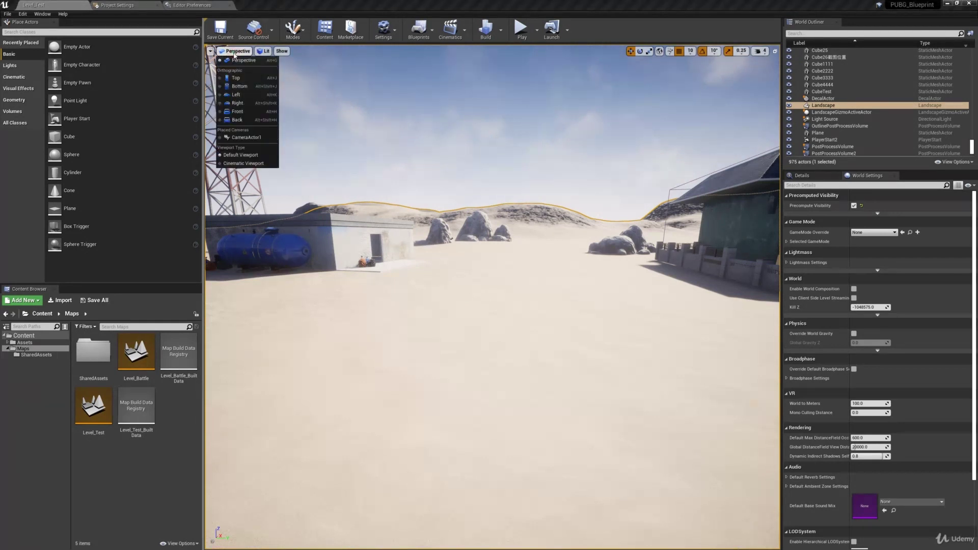
left_click(236, 78)
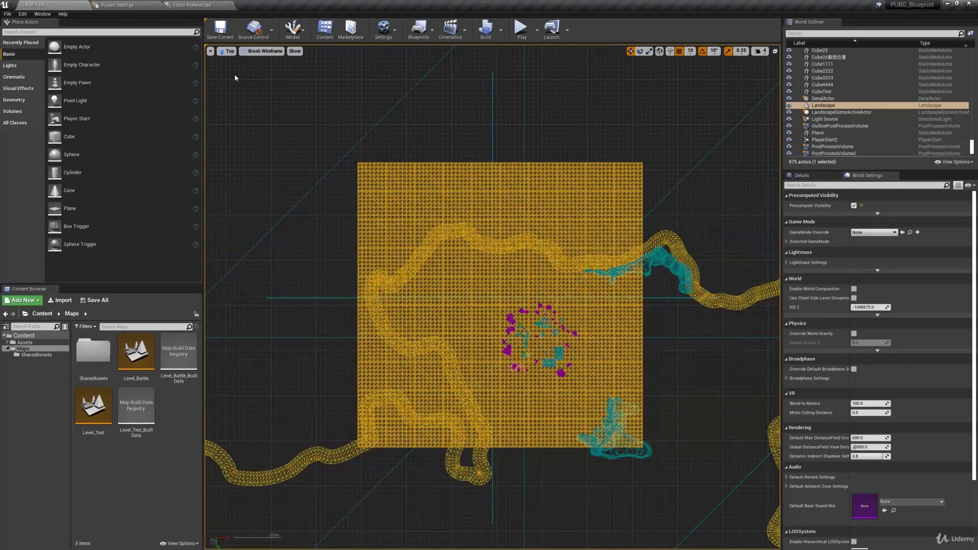
Step: Split the level view into four viewports, change the Back viewport to Perspective, and maximize it
left_click(775, 51)
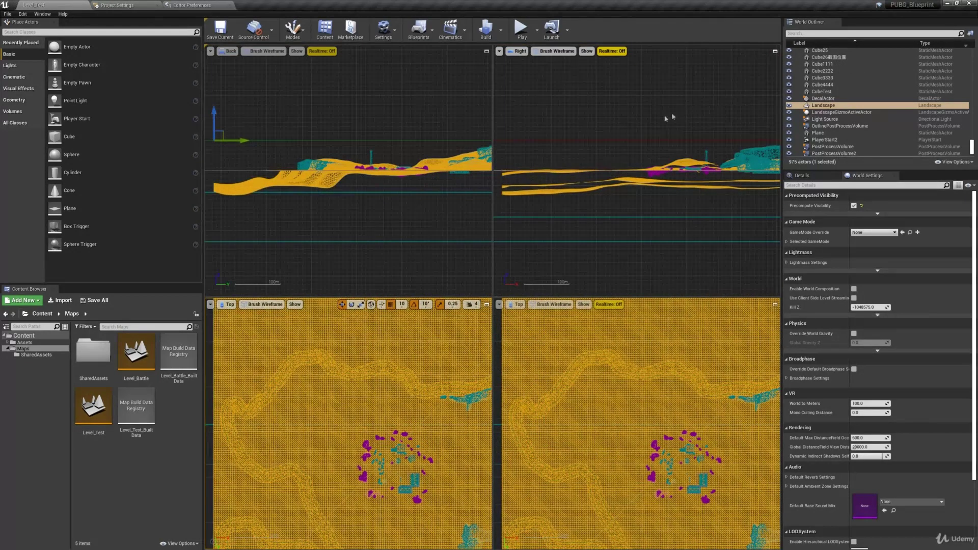
left_click(265, 66)
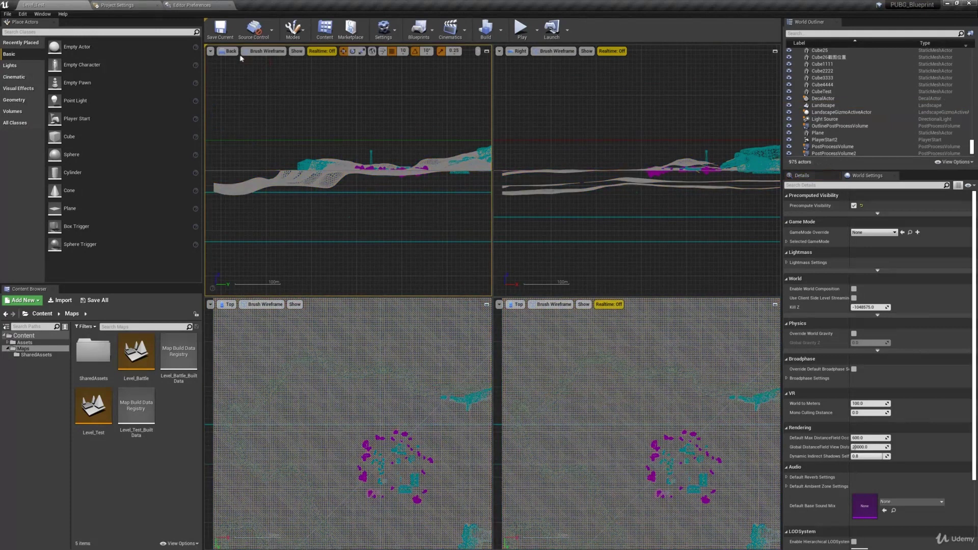
left_click(228, 51)
left_click(237, 64)
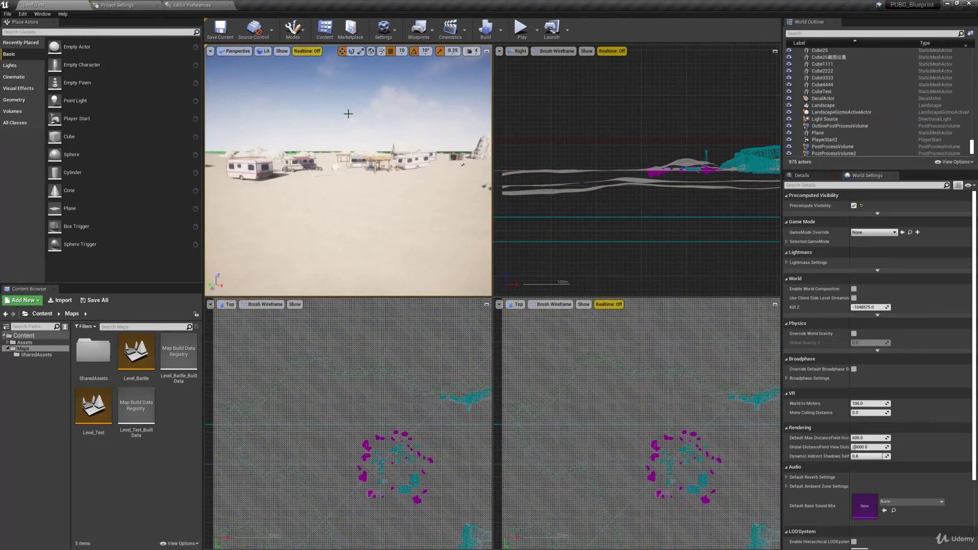
left_click(487, 52)
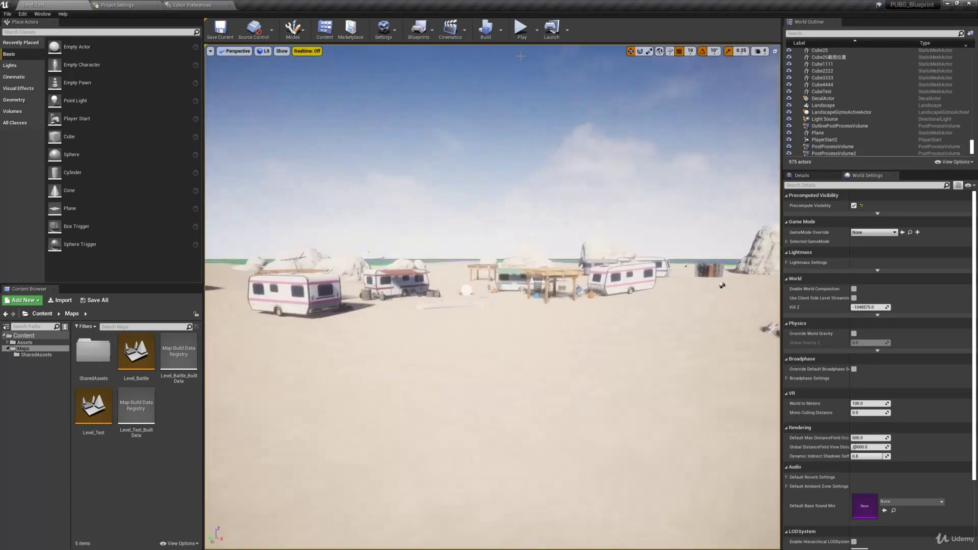
Step: Focus the viewport in turn on the Light Source, Plane, PostProcessVolume and PostProcessVolume2 actors
left_click(828, 57)
left_click(823, 78)
scroll(834, 101, "down", 3)
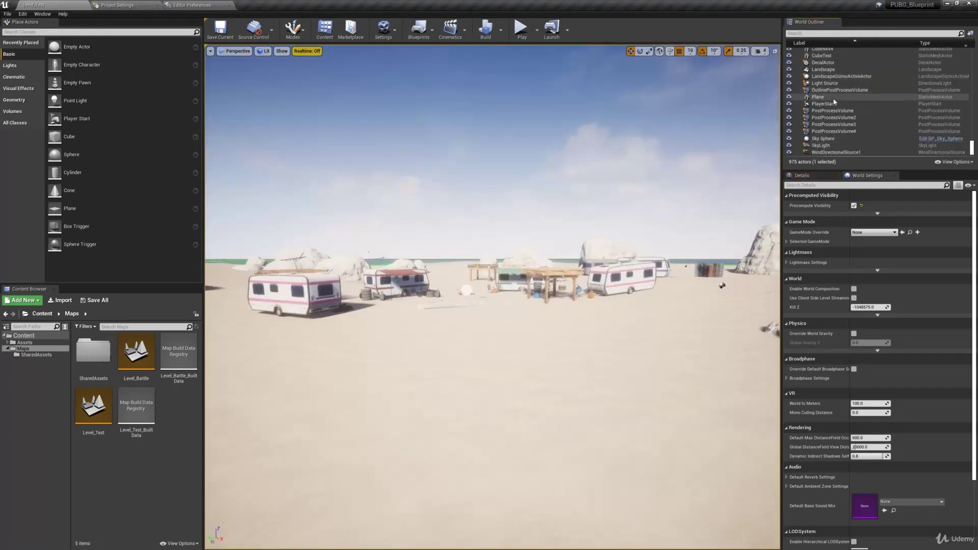
double_click(835, 84)
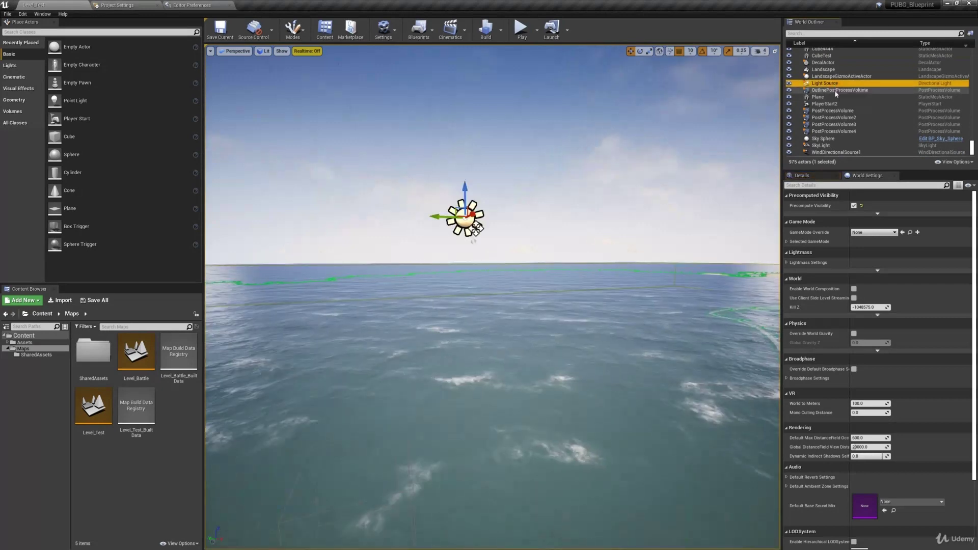
double_click(835, 97)
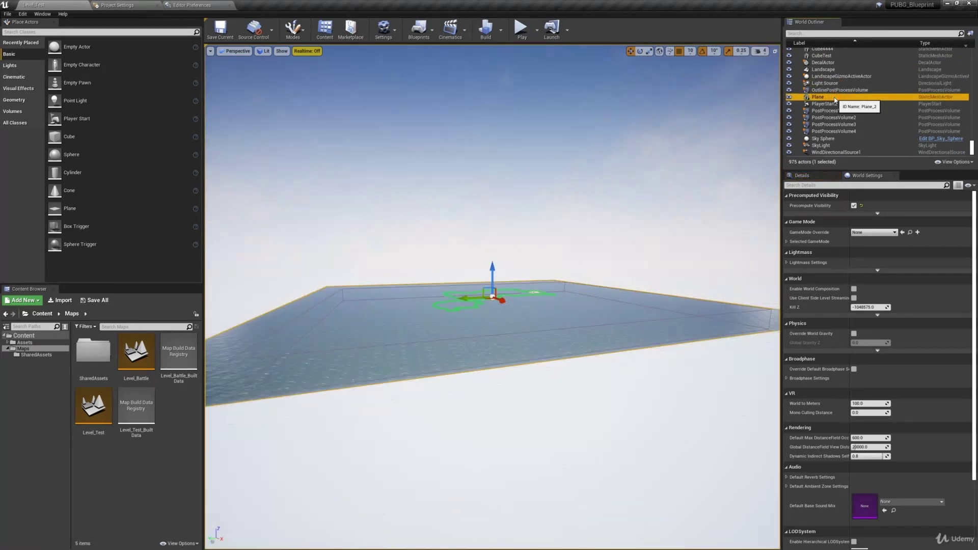
double_click(835, 112)
double_click(834, 117)
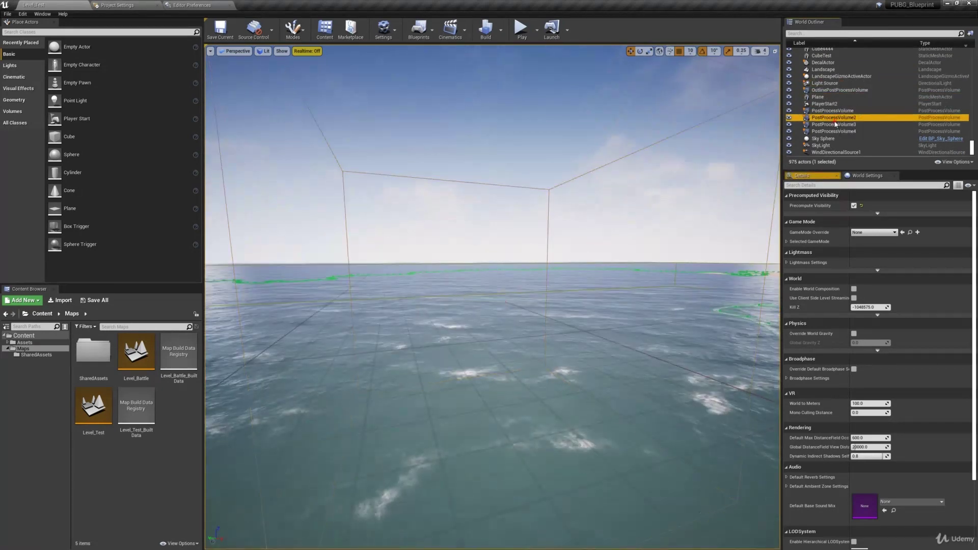
Step: Collapse the Buildings and StaticMesh folders in the level's actor list
scroll(861, 94, "up", 5)
scroll(861, 95, "up", 10)
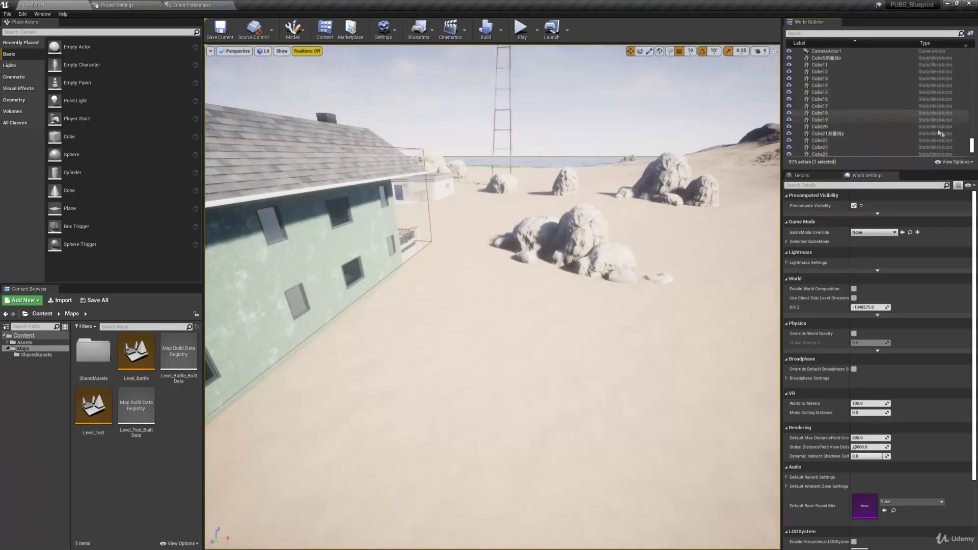
scroll(868, 74, "up", 4)
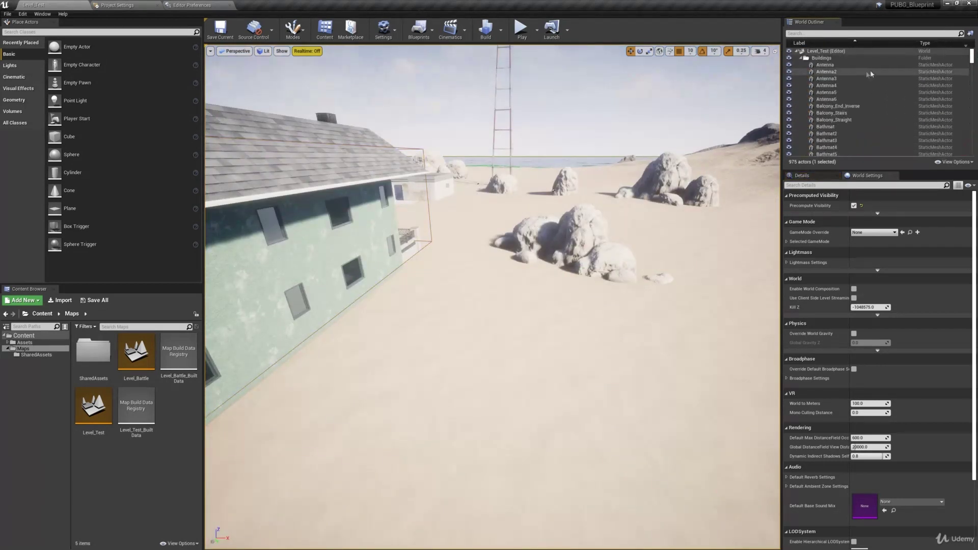
left_click(801, 58)
left_click(800, 65)
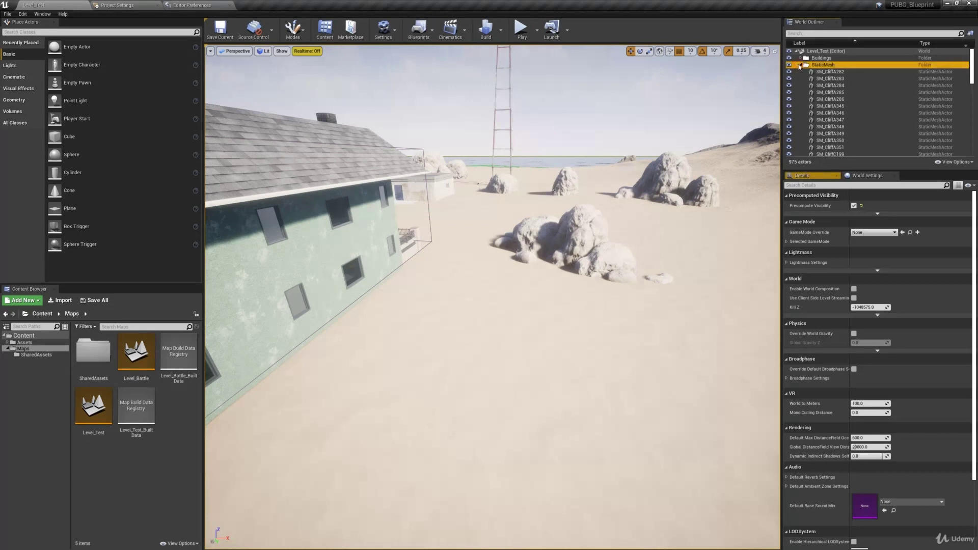
left_click(801, 64)
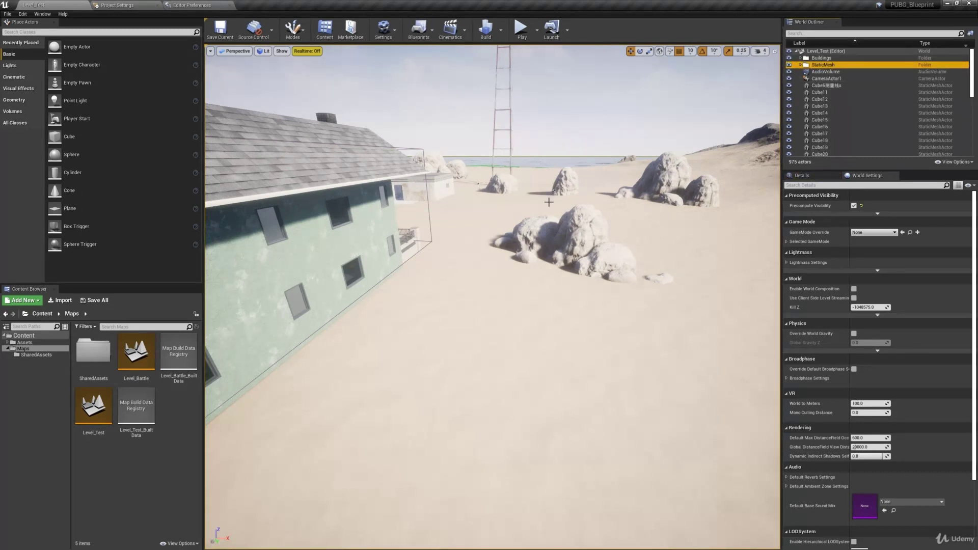
Step: Select the Cube13 actor, view its available commands, and search the level's actors for "cub"
right_click(855, 106)
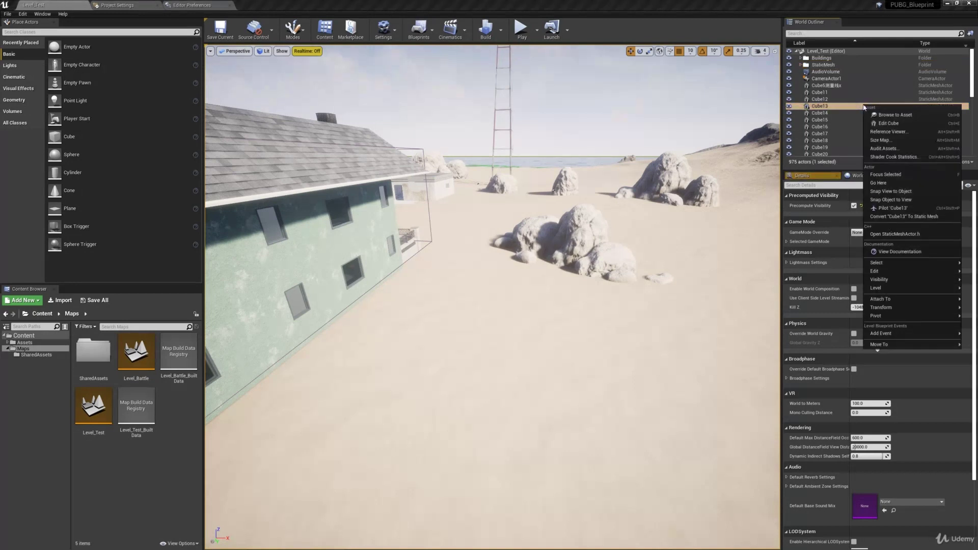
mouse_move(880, 271)
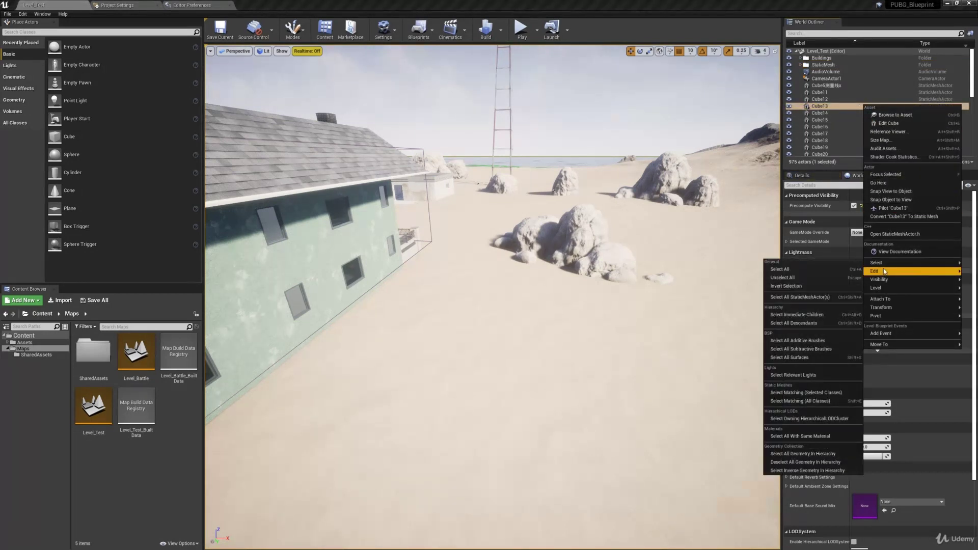
left_click(829, 116)
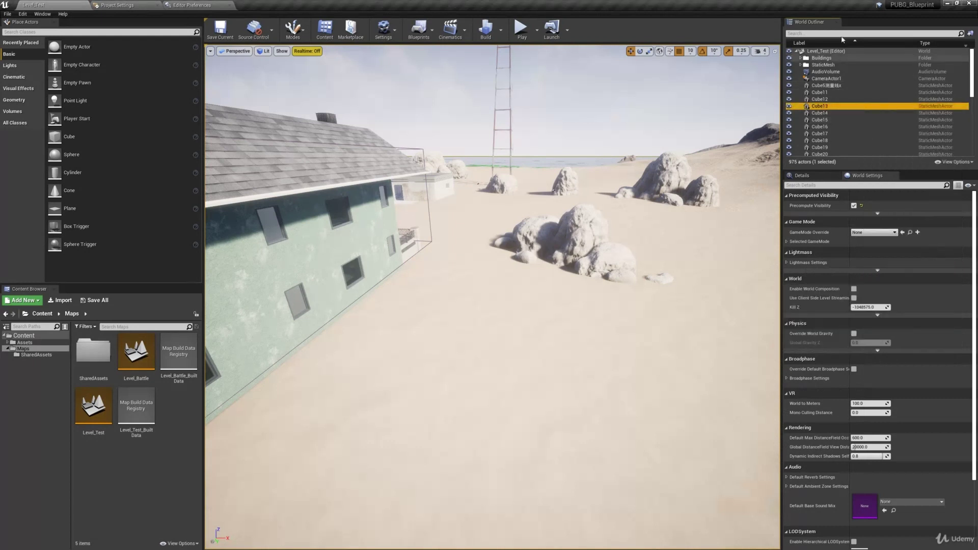
type("cub")
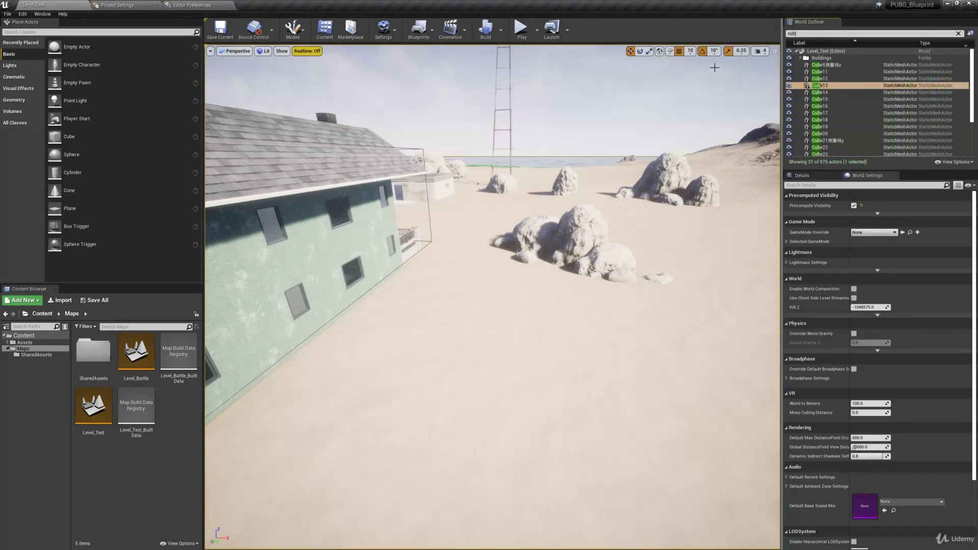
Step: Search the level's actors for "cube" and view the details of the selected Cube13 actor
type("e")
left_click(808, 179)
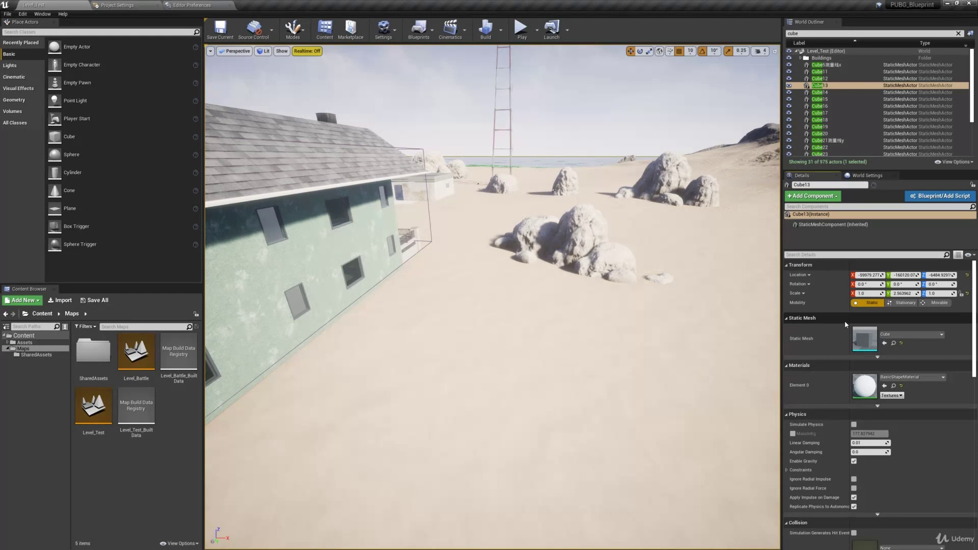
Step: Add a Print String node to the Level Blueprint's event graph, then delete it
left_click(422, 30)
left_click(443, 90)
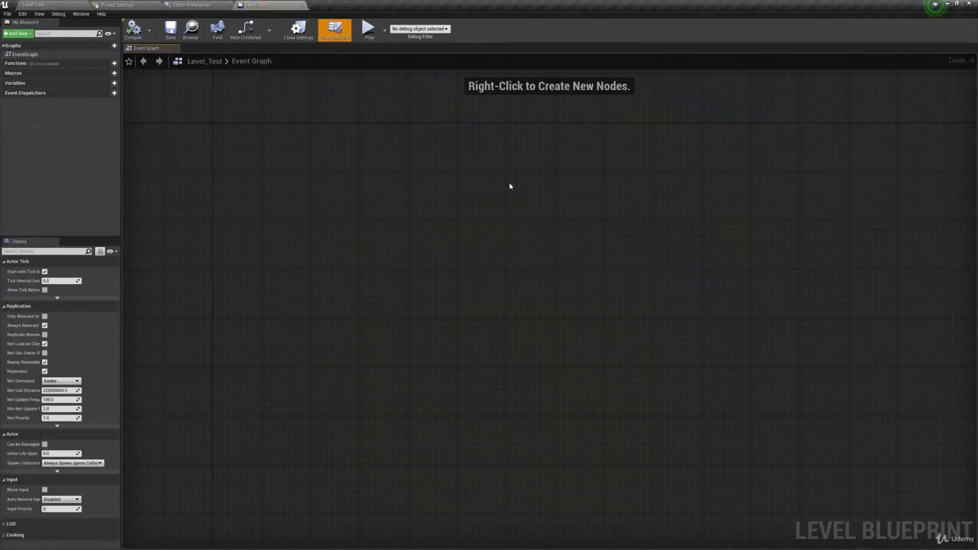
right_click(466, 196)
type("p")
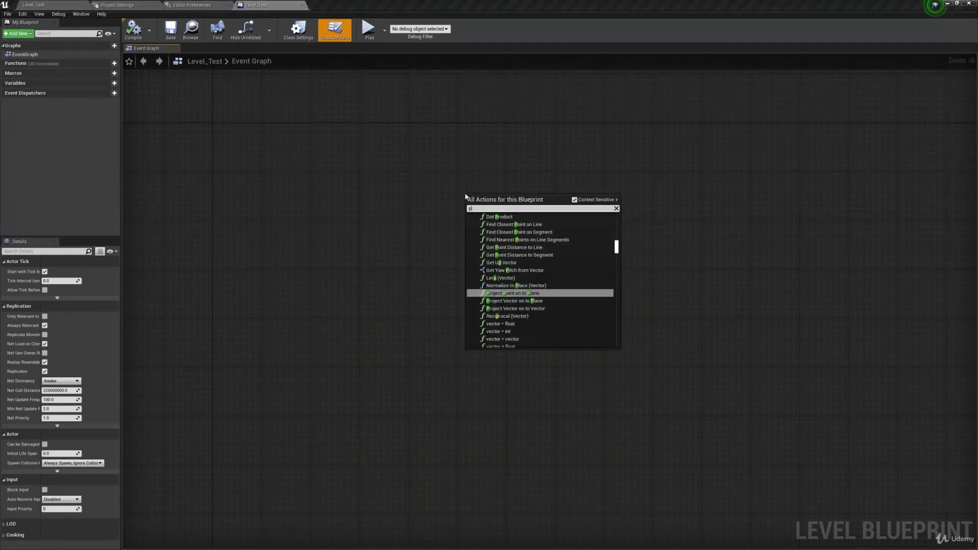
type("rint")
key("Return")
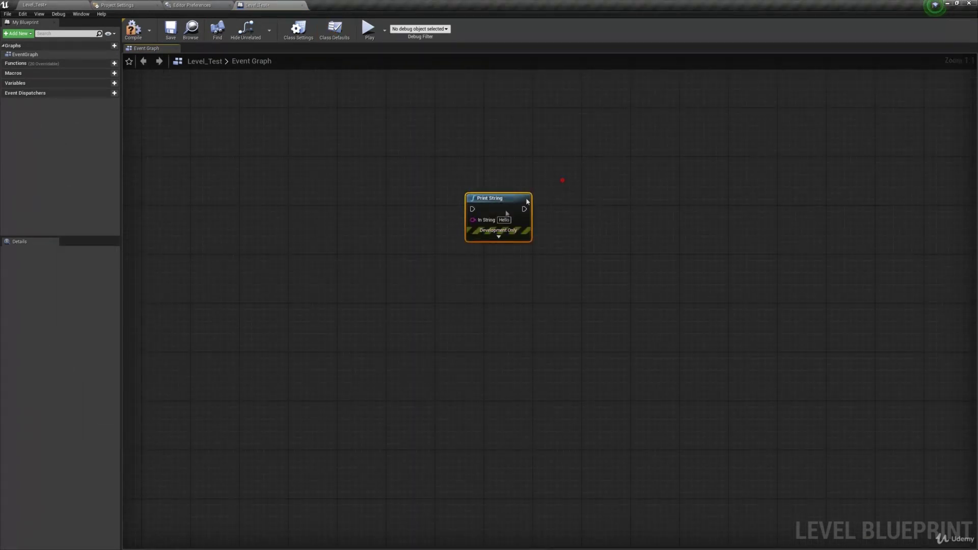
key("Delete")
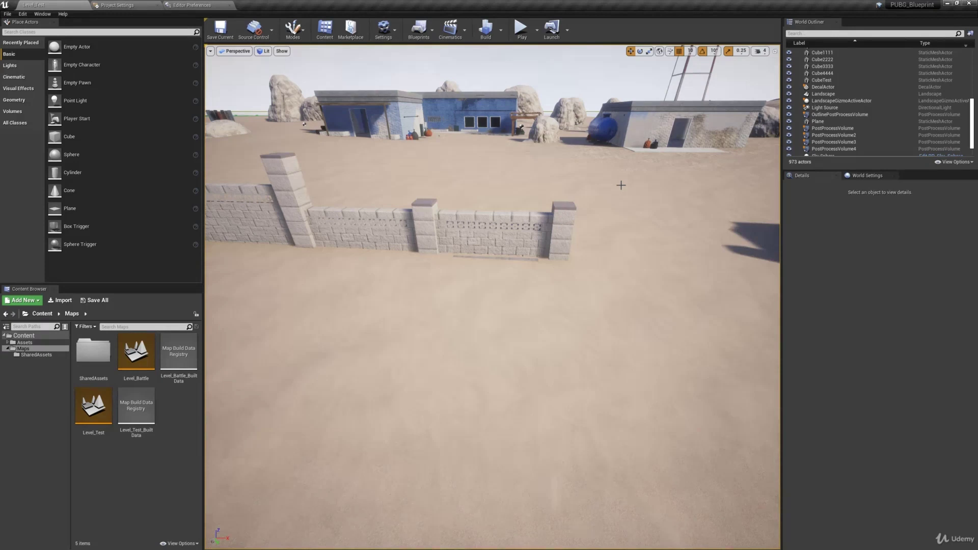
Step: Play the level in the selected viewport, release and regain mouse control, look around, and stop playing
left_click(522, 28)
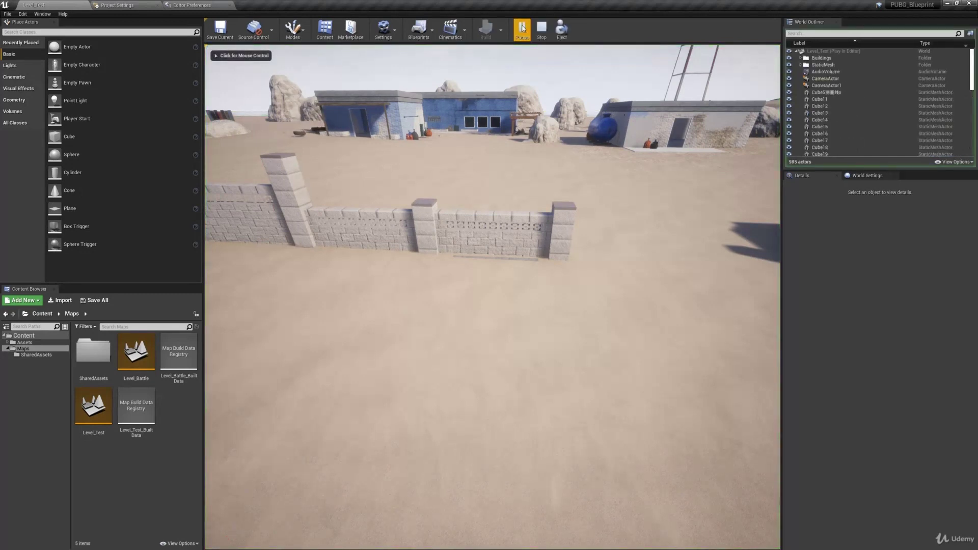
left_click(469, 186)
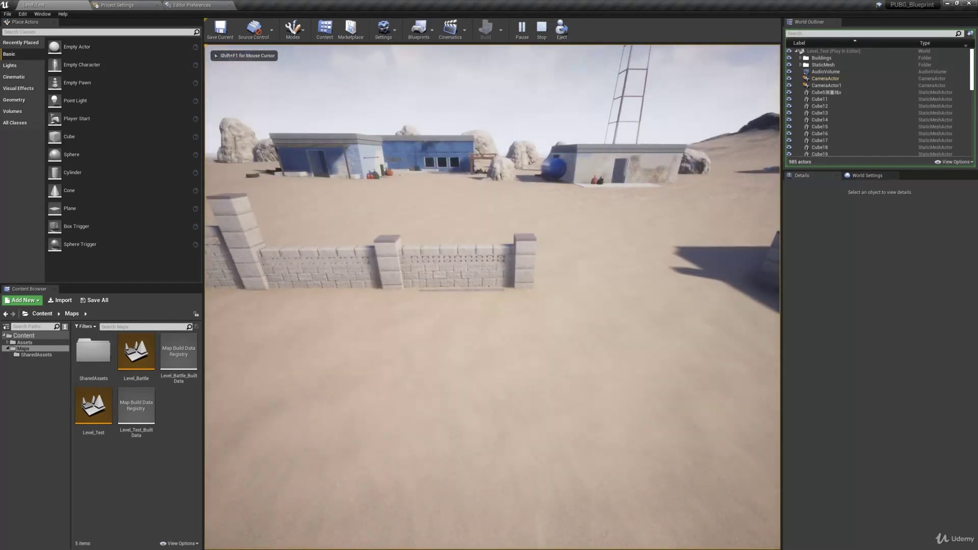
key("shift+F1")
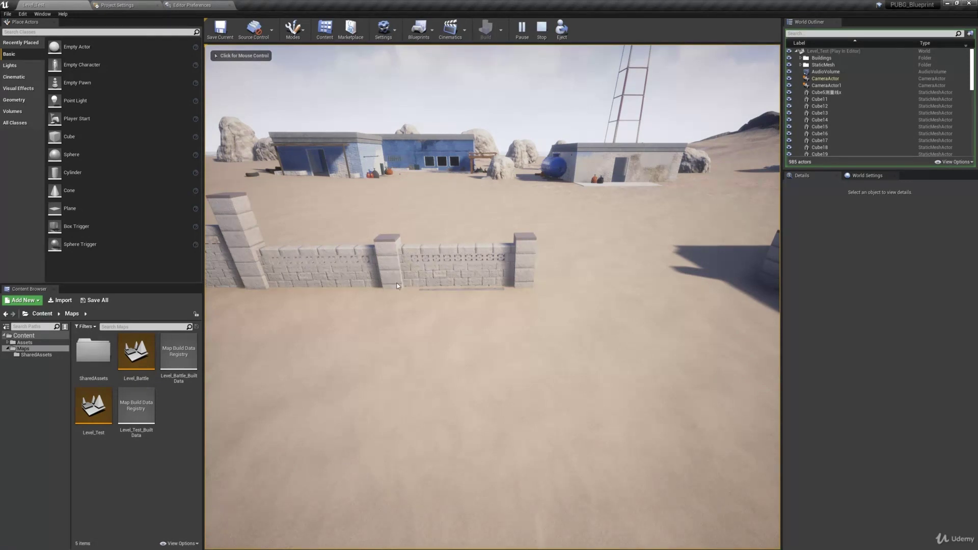
left_click(399, 305)
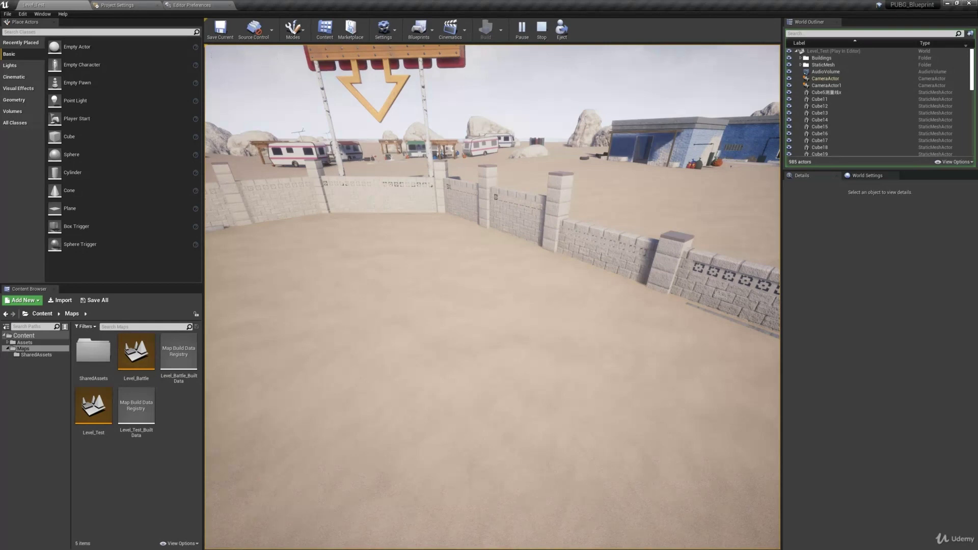
key("Escape")
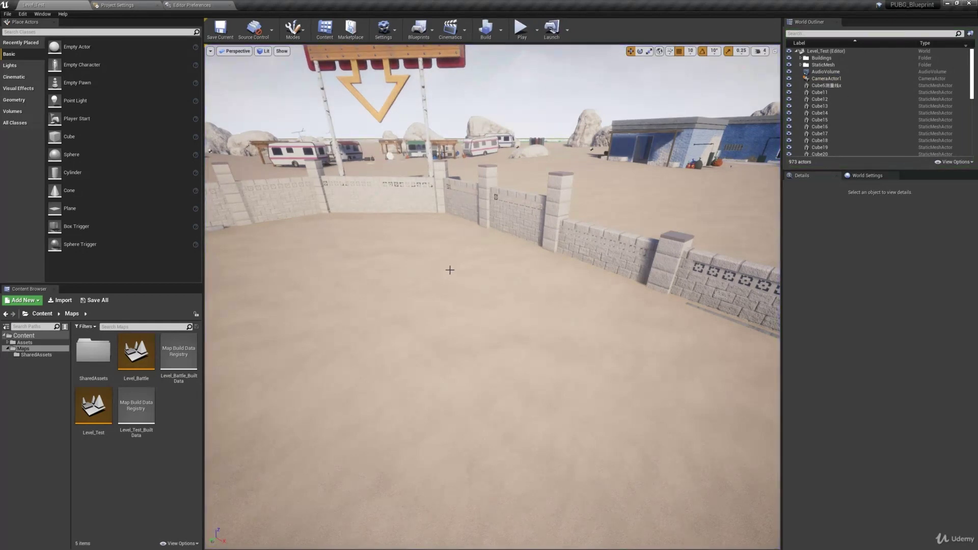
right_click_drag(450, 270, 456, 266)
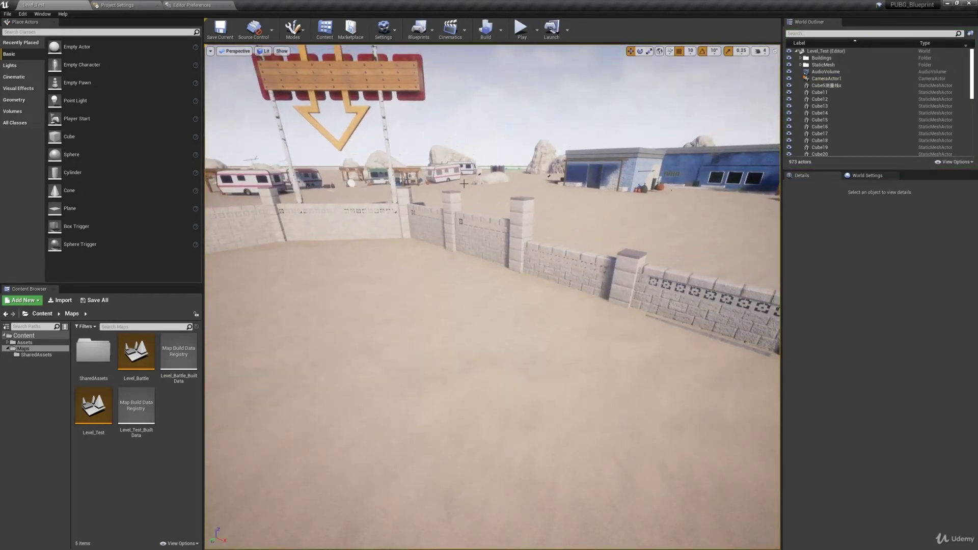
Step: Play the level in New Editor Window (PIE) mode, look around in the preview, and stop it
left_click(537, 30)
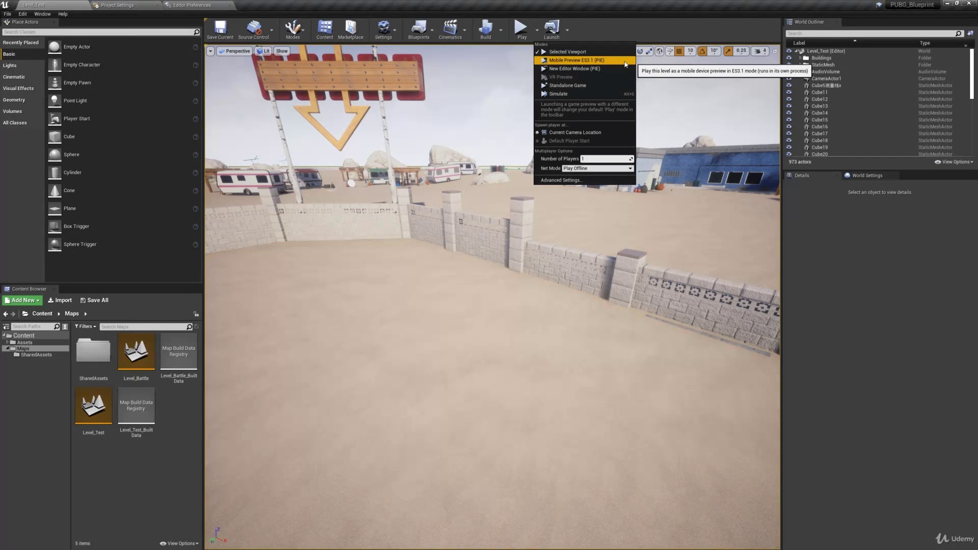
left_click(599, 69)
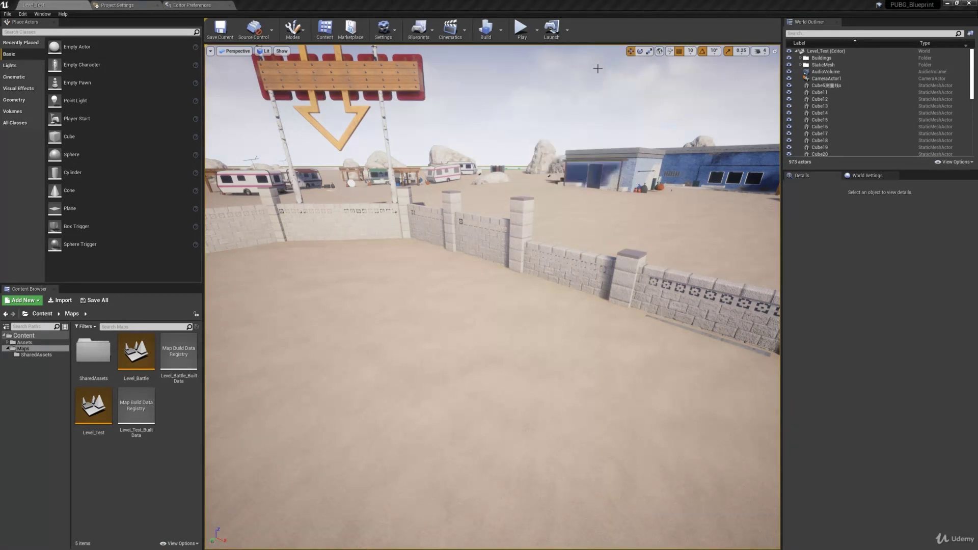
left_click(476, 246)
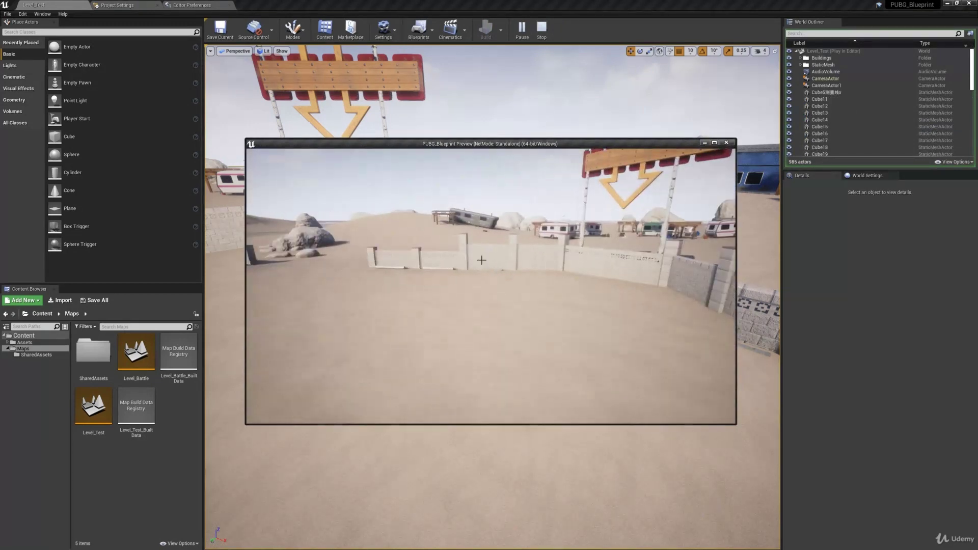
key("Escape")
Step: Set a new viewport width and height in the advanced play settings, and test the preview window's size by playing the level
left_click(537, 29)
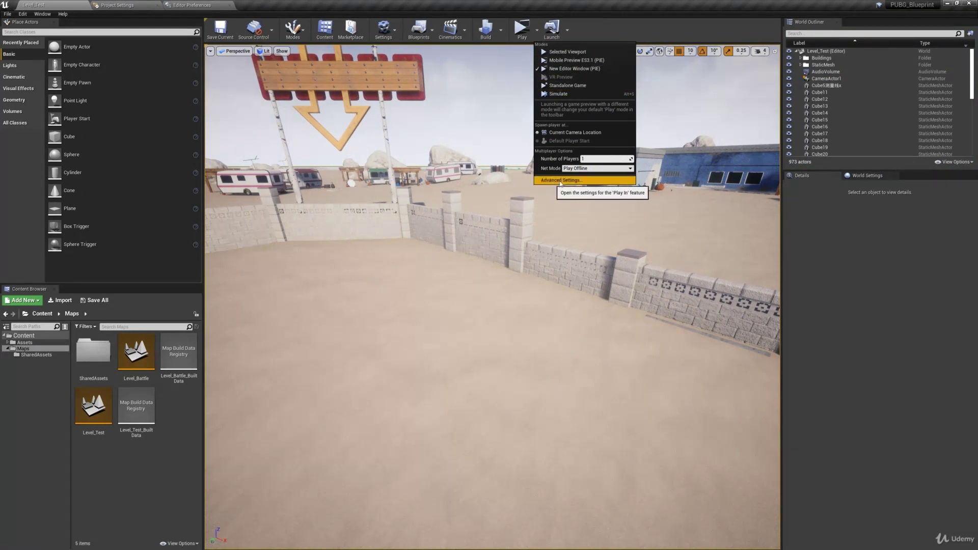
left_click(597, 181)
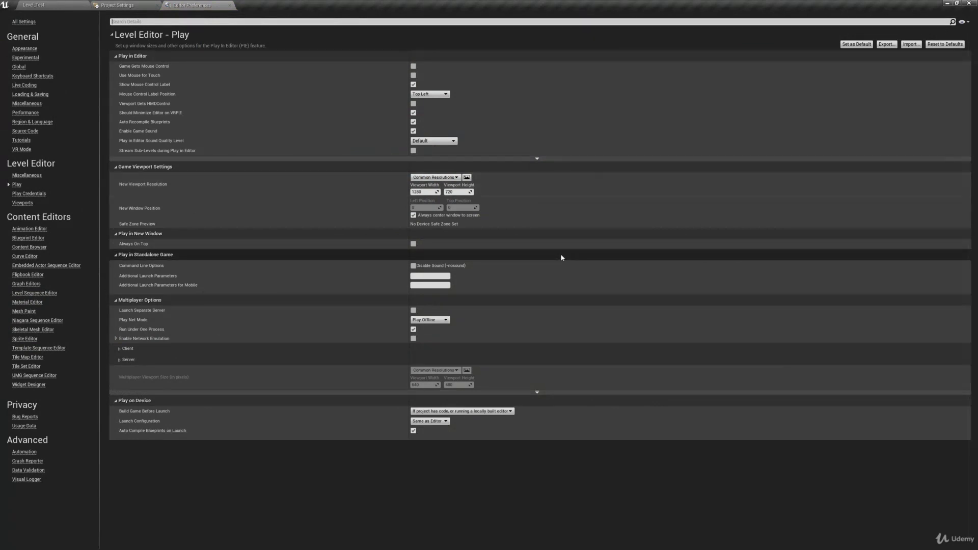
left_click(424, 192)
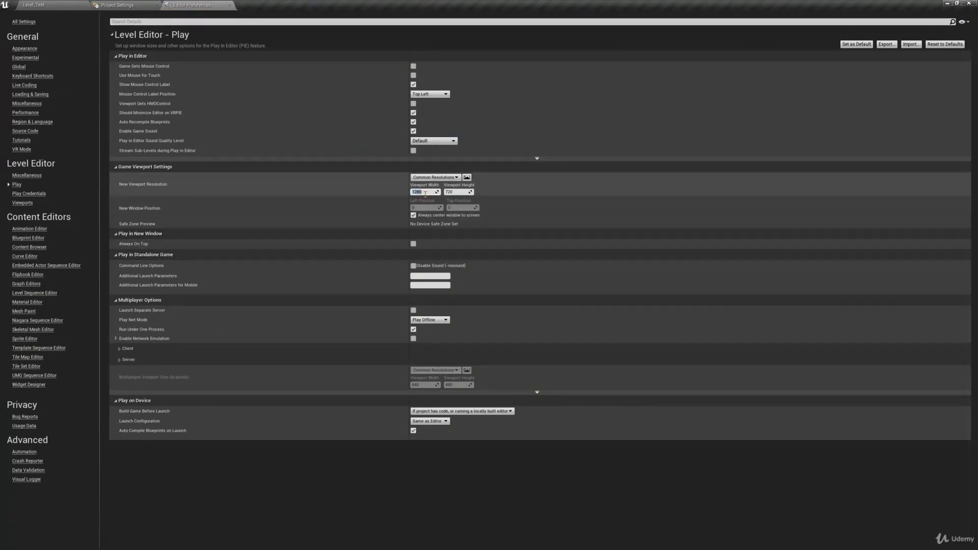
type("19")
key("Tab")
type("1")
key("Return")
left_click(500, 194)
left_click(56, 4)
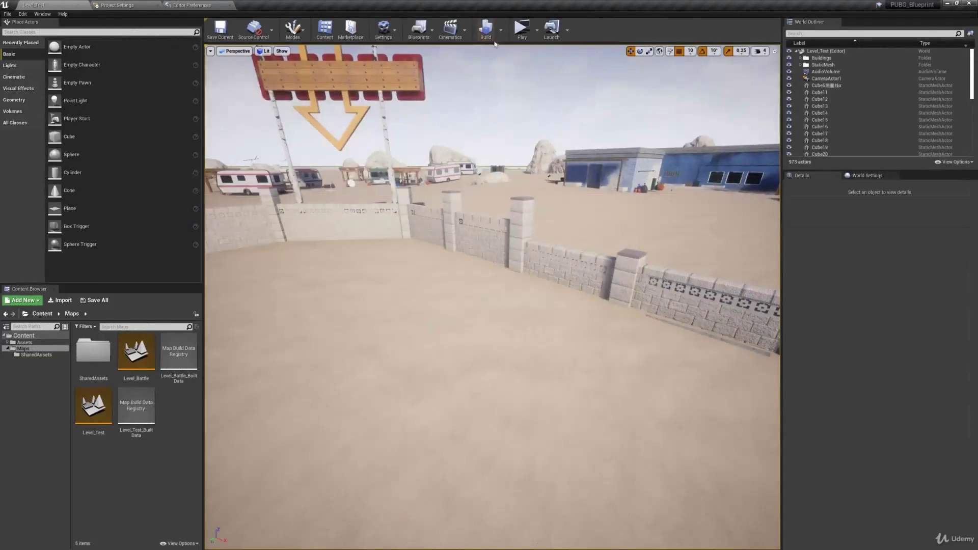
left_click(527, 39)
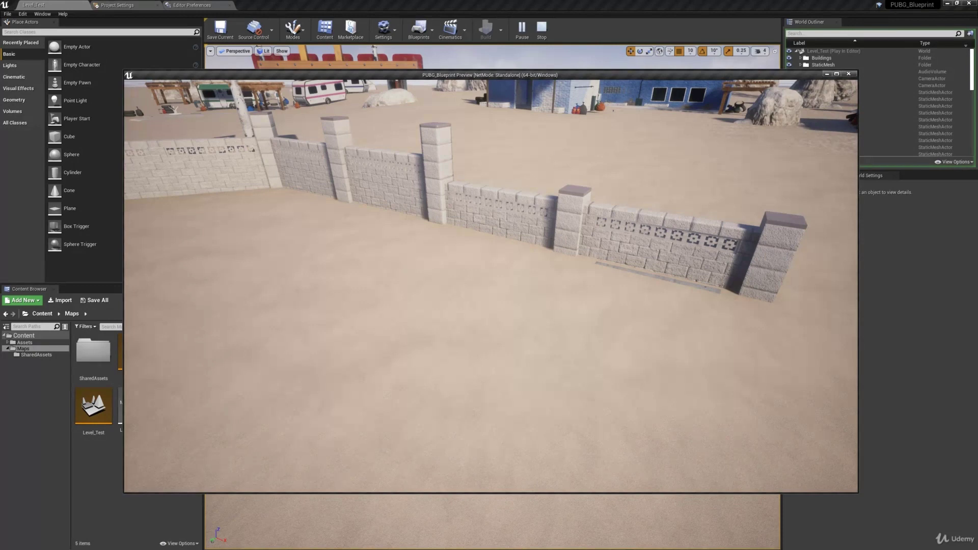
key("Escape")
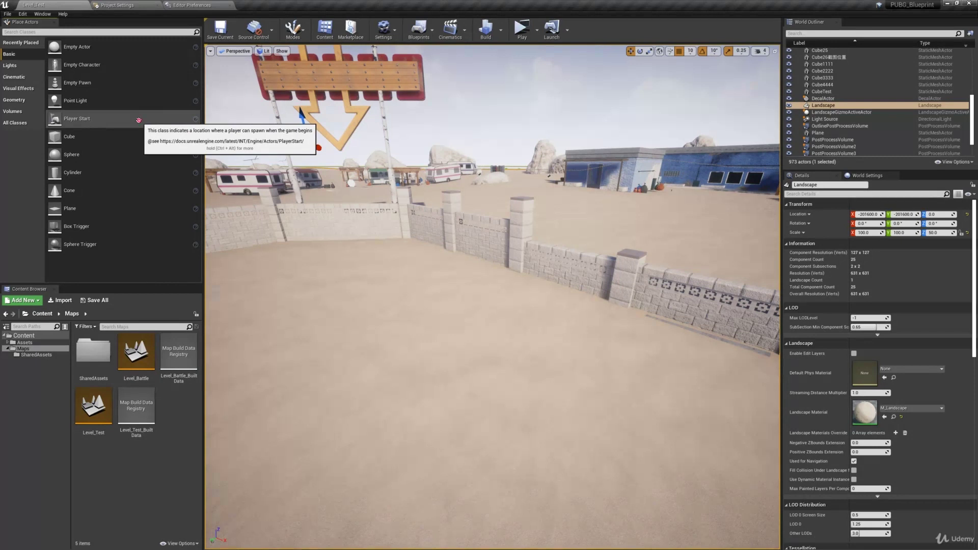
Step: Place a Player Start actor on the sand in front of the brick wall and test-play the level from it
left_click_drag(138, 120, 363, 274)
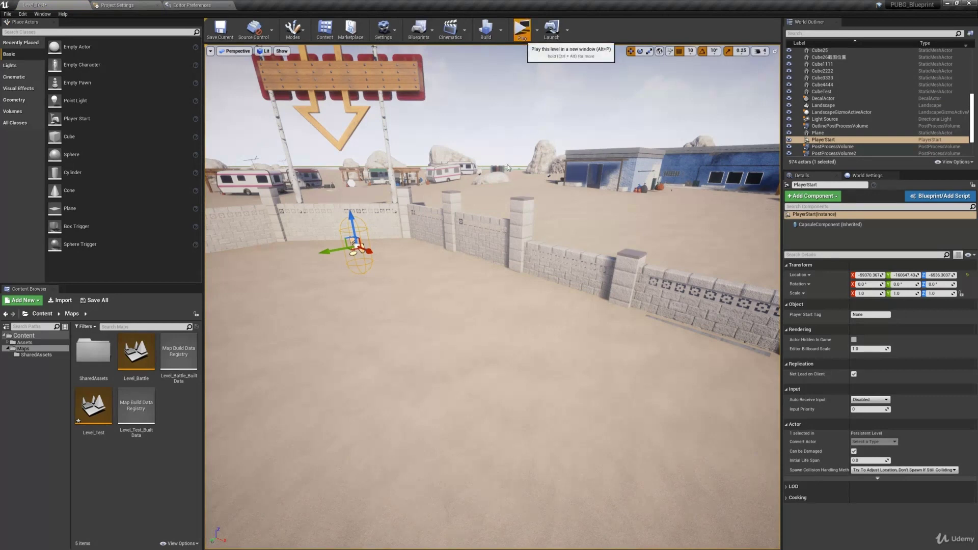
left_click(522, 29)
left_click(505, 165)
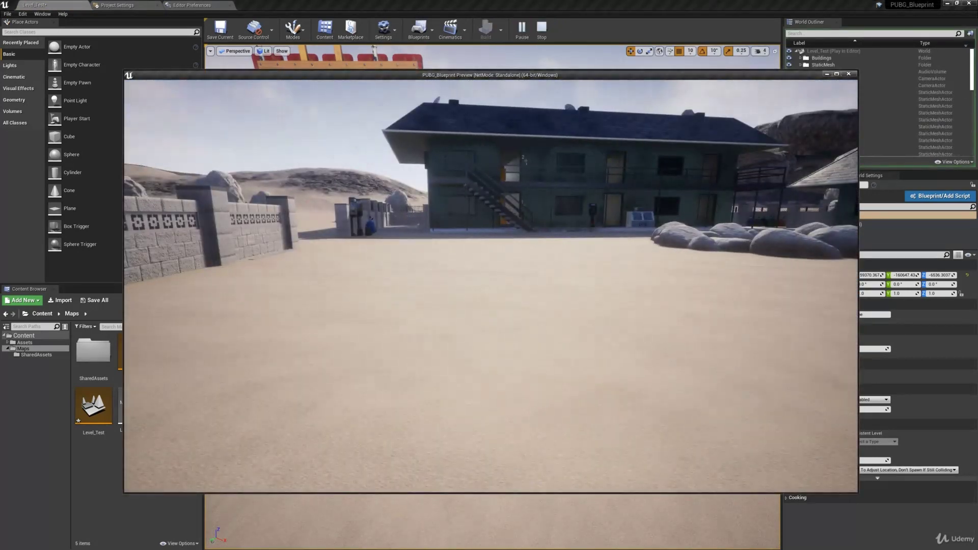
key("Escape")
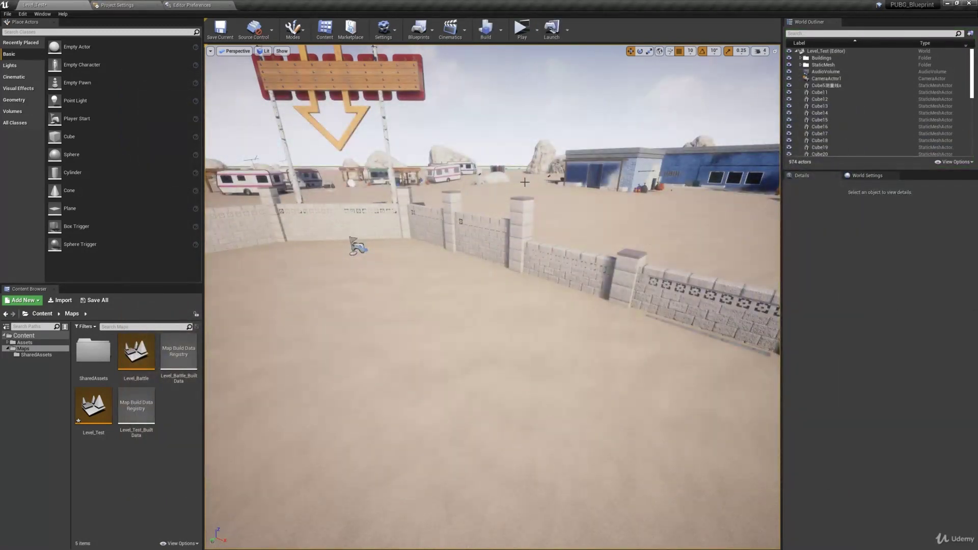
Step: Play the level from a chosen spot on the open landscape using Play From Here, then stop playing
left_click(489, 310)
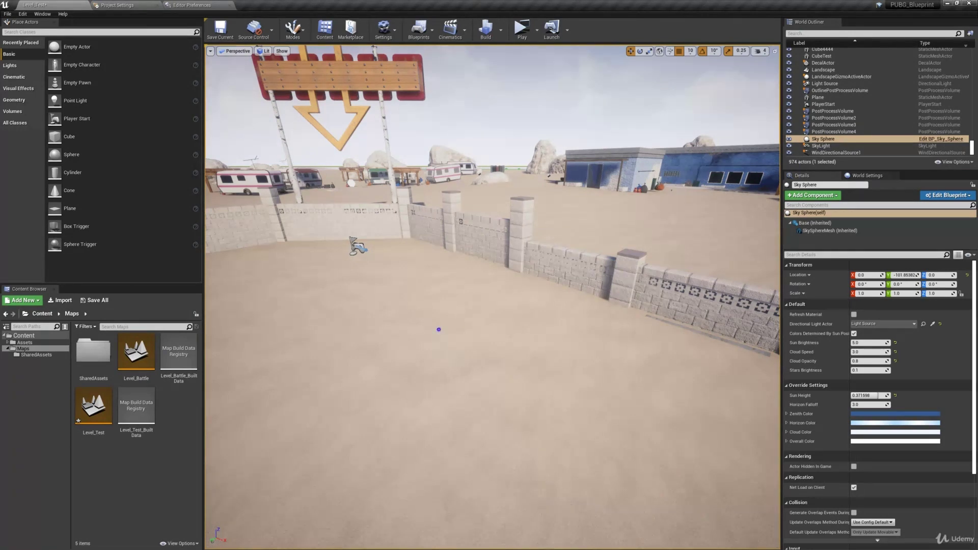
mouse_move(437, 329)
right_mouse_down()
mouse_move(439, 285)
mouse_move(426, 340)
right_mouse_up()
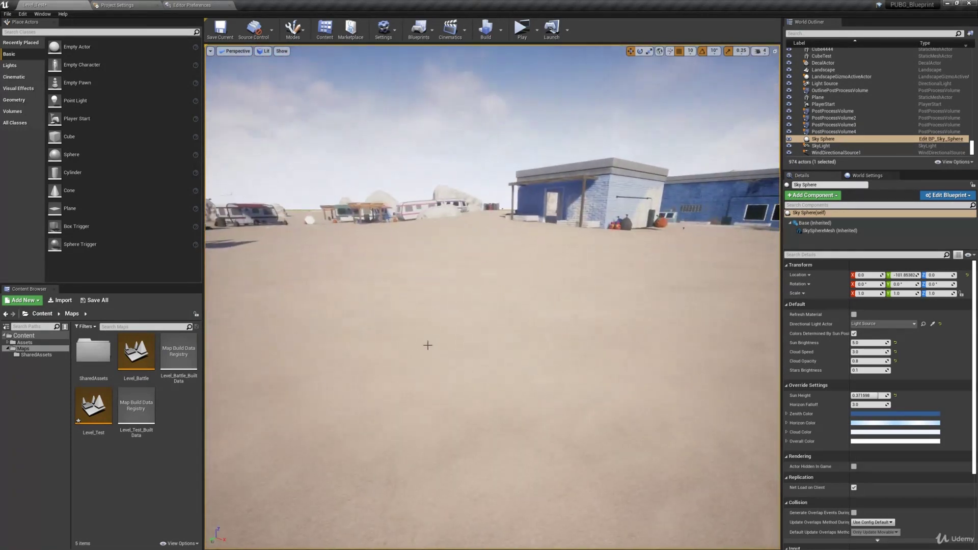
right_click(459, 325)
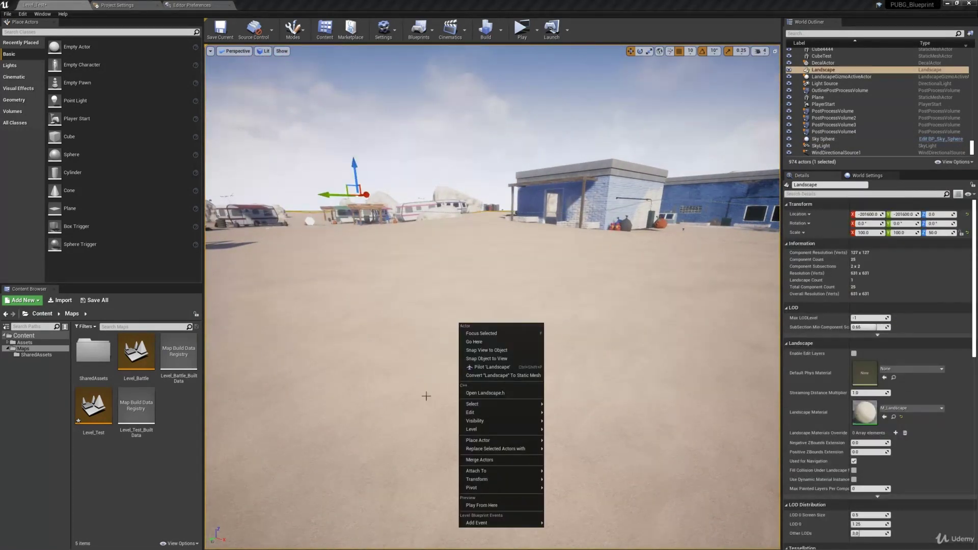
left_click(532, 507)
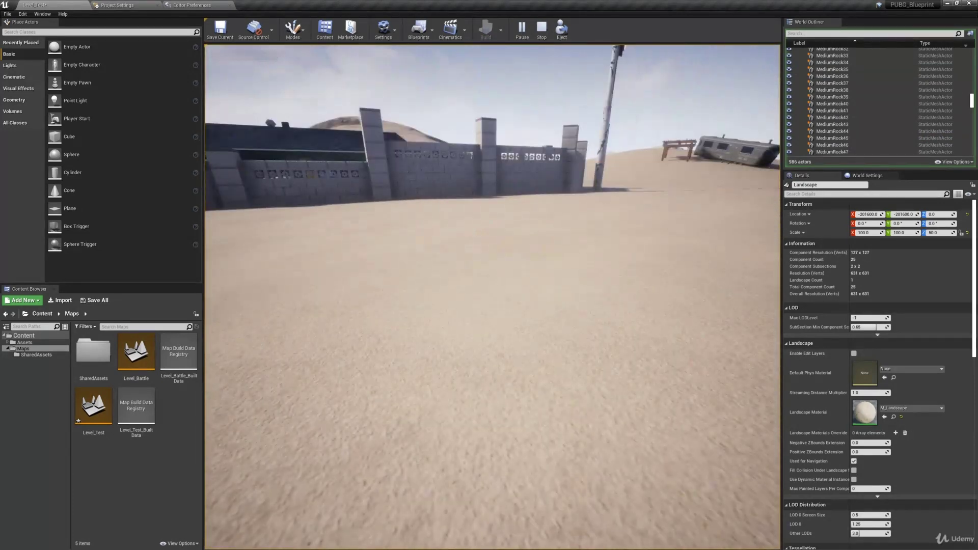
key("Escape")
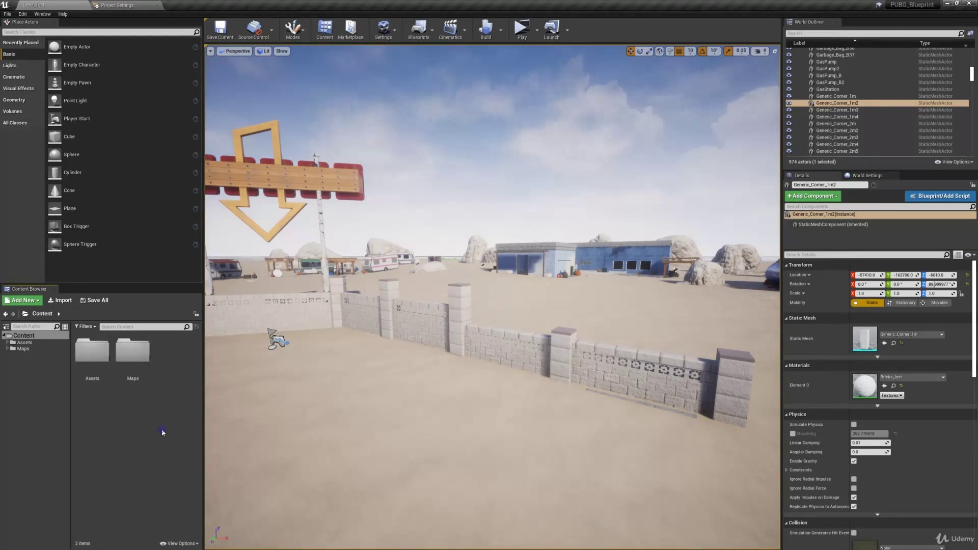
Step: Examine the parent classes offered for a new Blueprint Class, highlight Actor in the full class list, and dismiss the picker
right_click(162, 433)
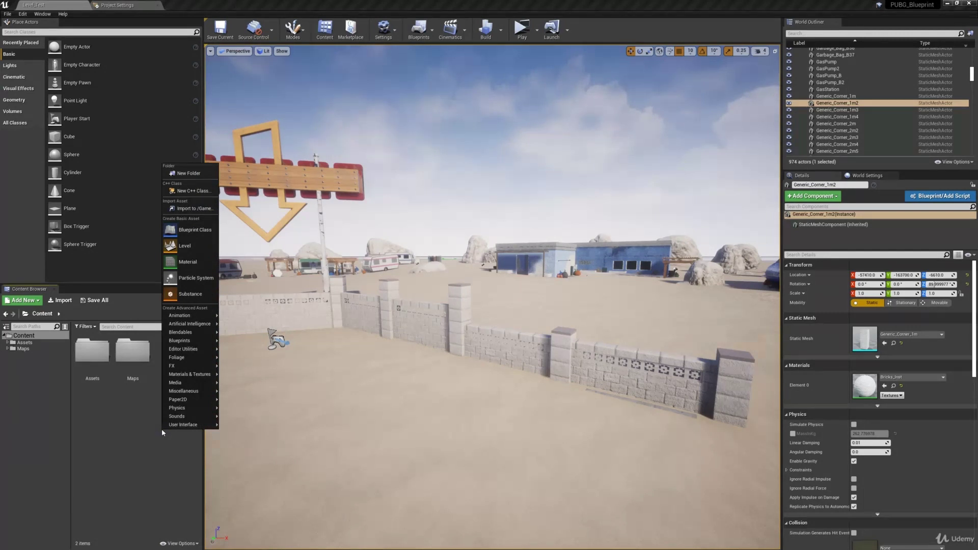
left_click(196, 230)
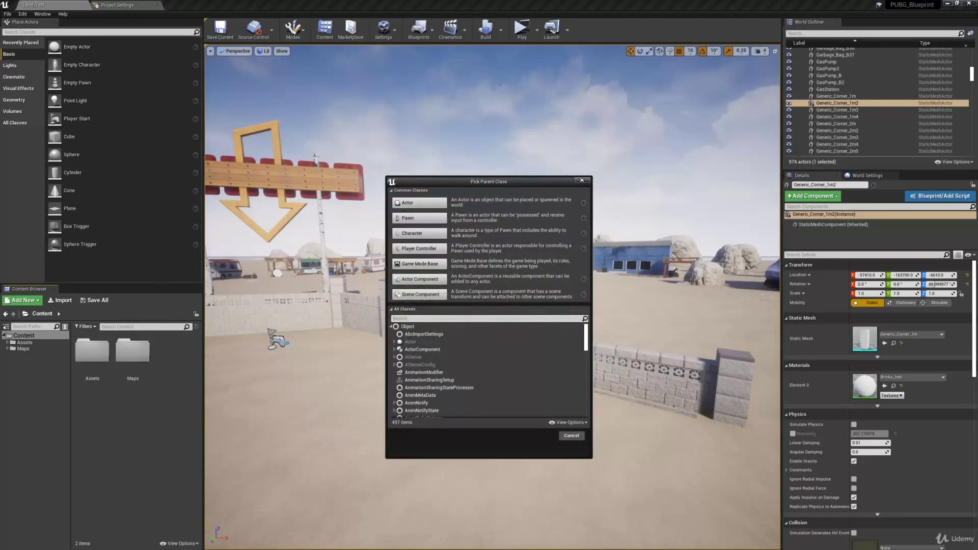
left_click(391, 326)
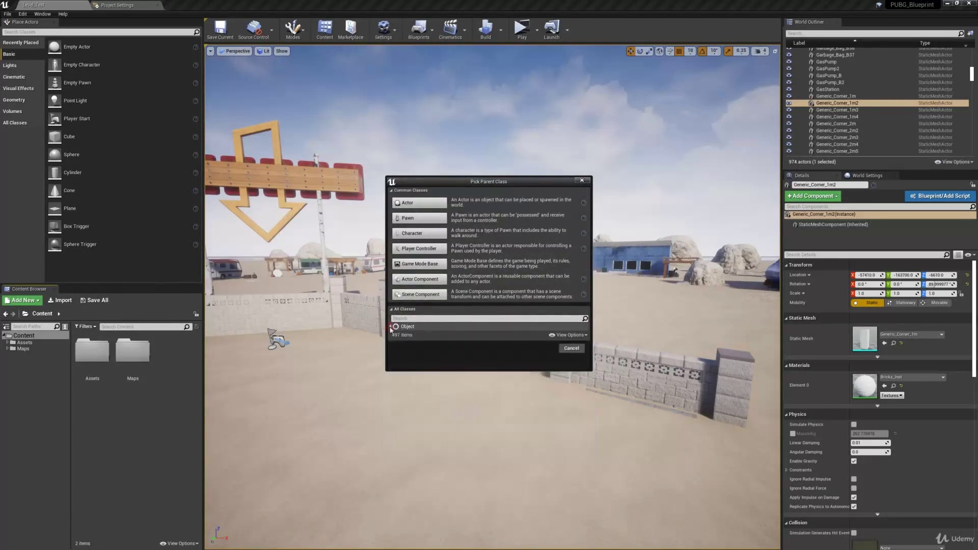
left_click(391, 328)
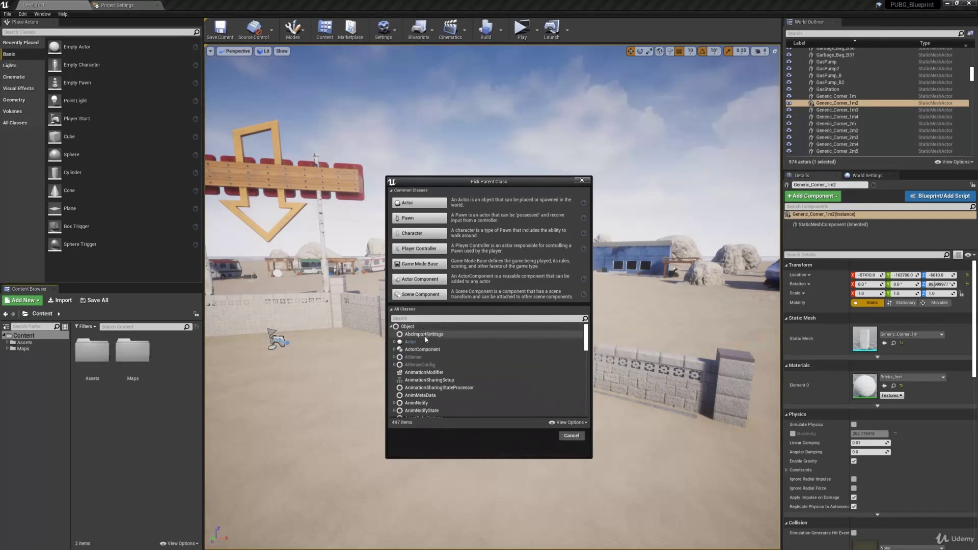
left_click(425, 342)
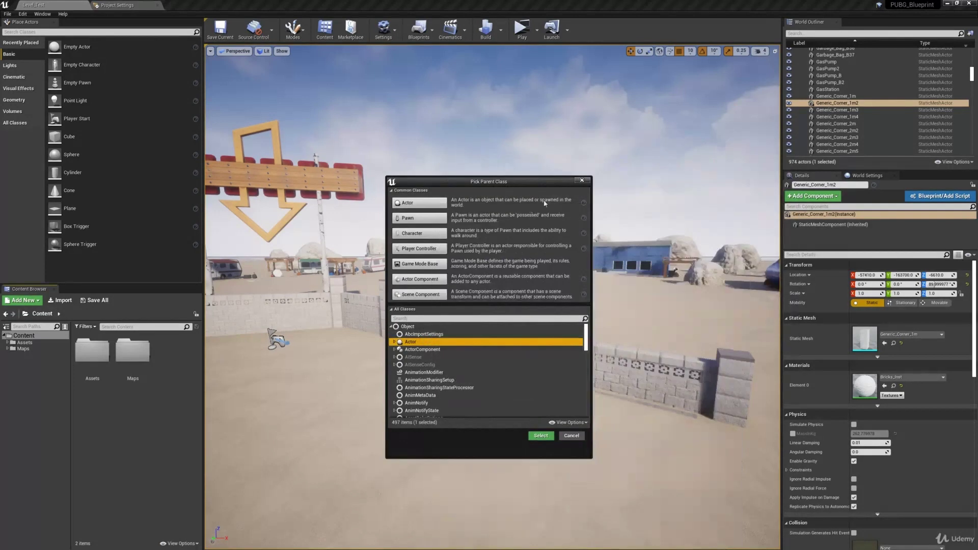
left_click(581, 181)
Step: Create a Blueprint Class with Actor as its parent in the Content folder, keep the default name, and open it for editing
right_click_drag(601, 193, 653, 198)
left_click(529, 313)
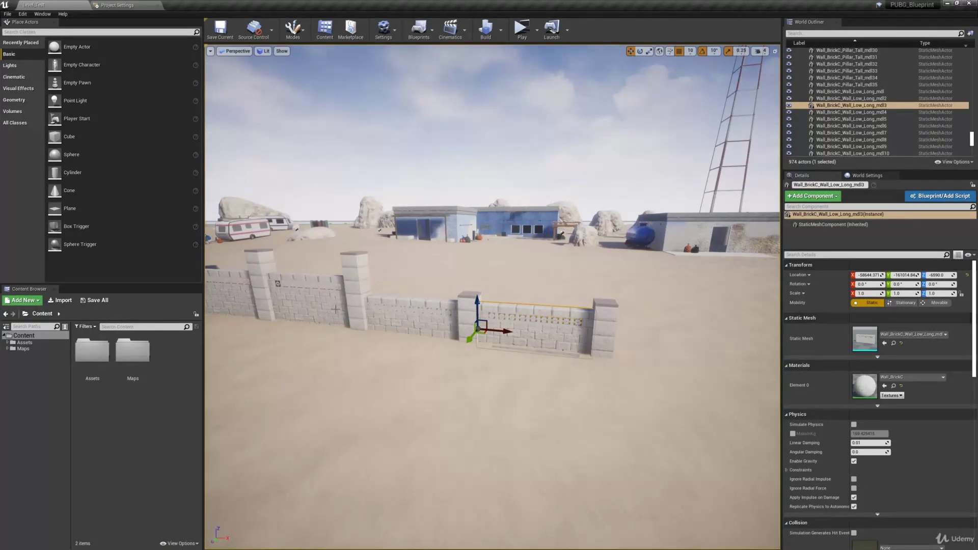
right_click(142, 432)
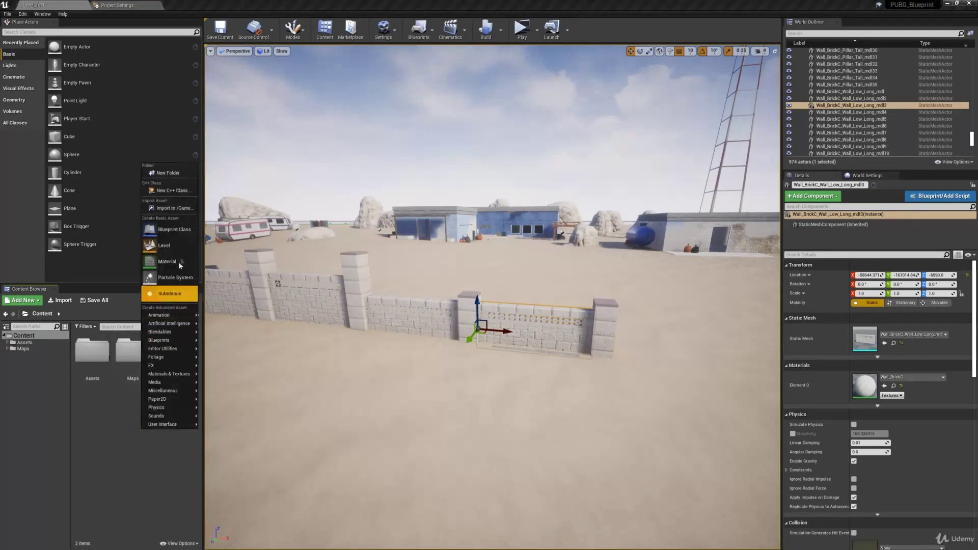
left_click(187, 236)
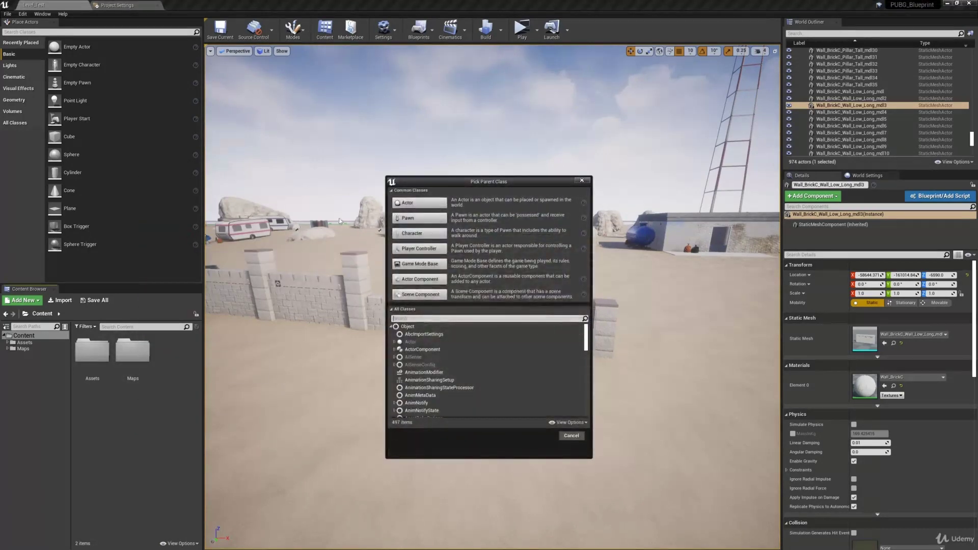
left_click(413, 202)
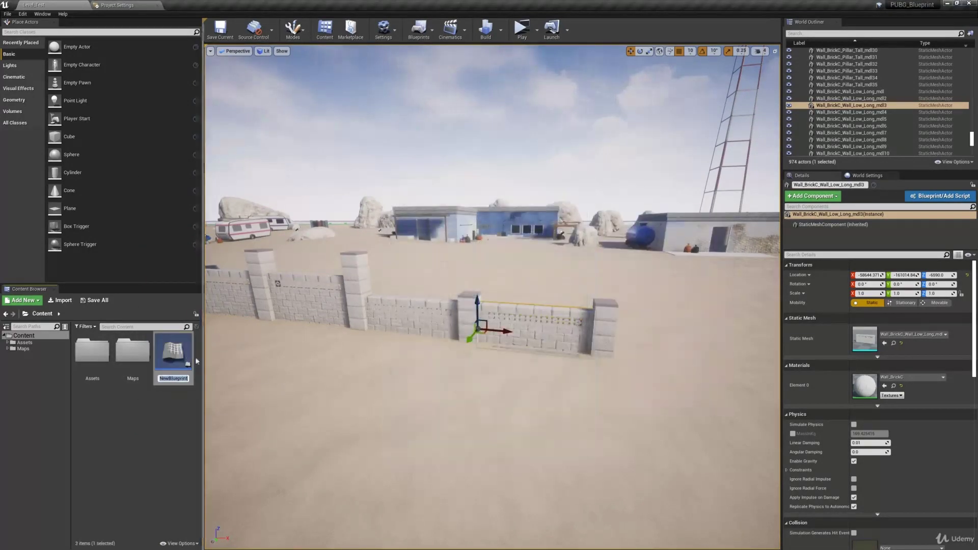
left_click(184, 361)
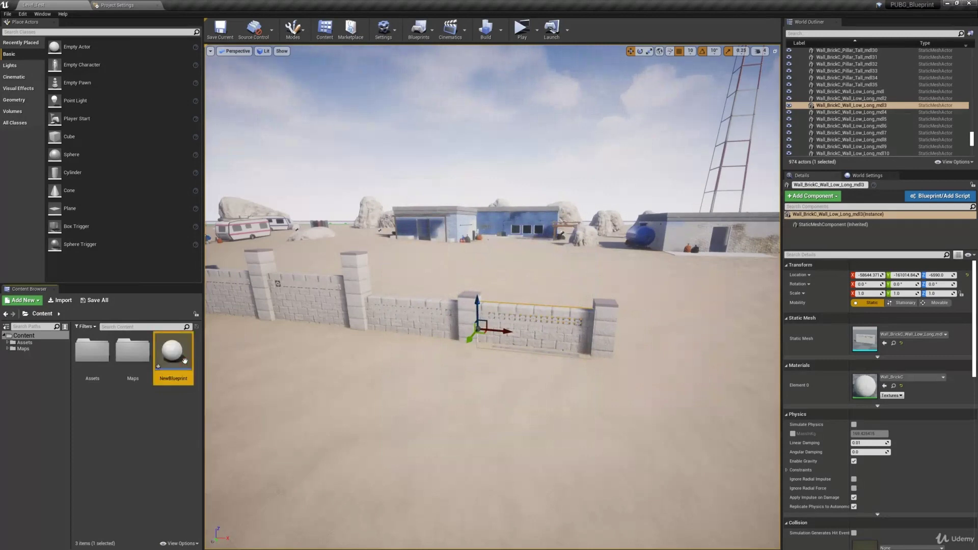
double_click(185, 361)
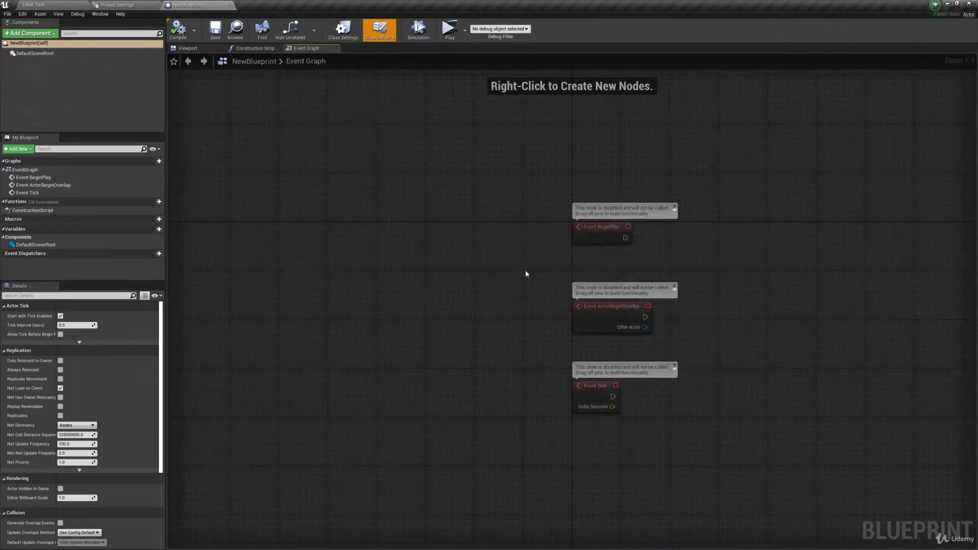
Step: Look through the available component types and add a Static Mesh component under the Blueprint's DefaultSceneRoot, keeping its default name
right_click_drag(526, 274, 306, 261)
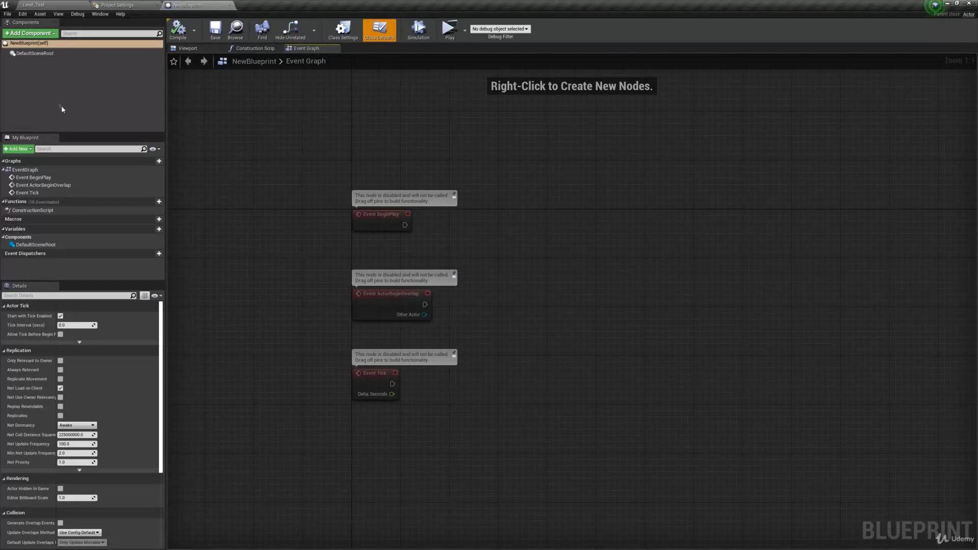
left_click(29, 33)
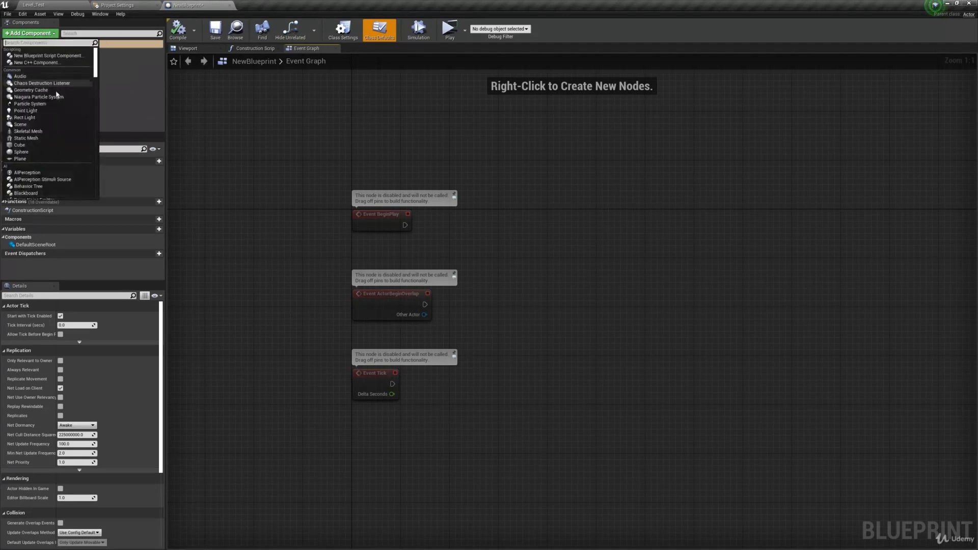
scroll(60, 117, "down", 6)
scroll(60, 116, "down", 10)
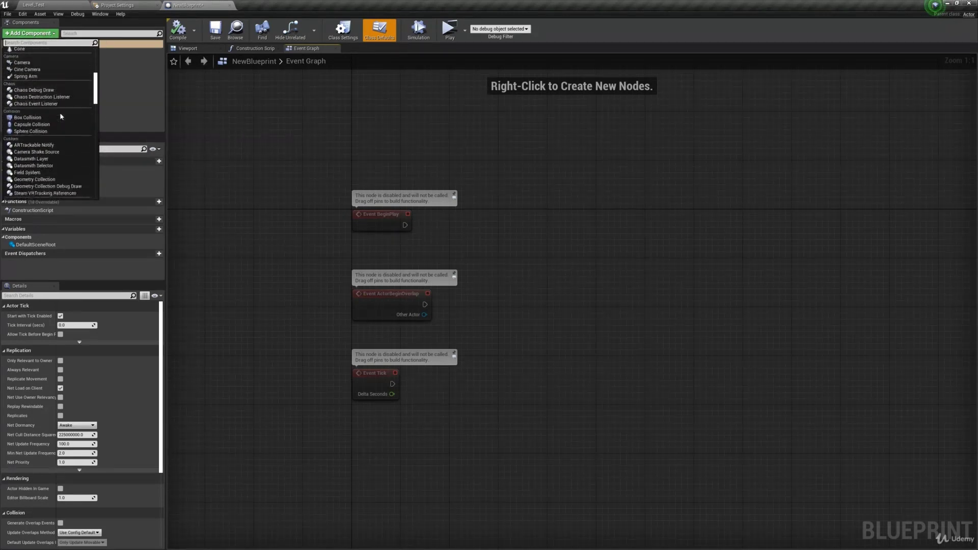
left_click_drag(96, 110, 97, 65)
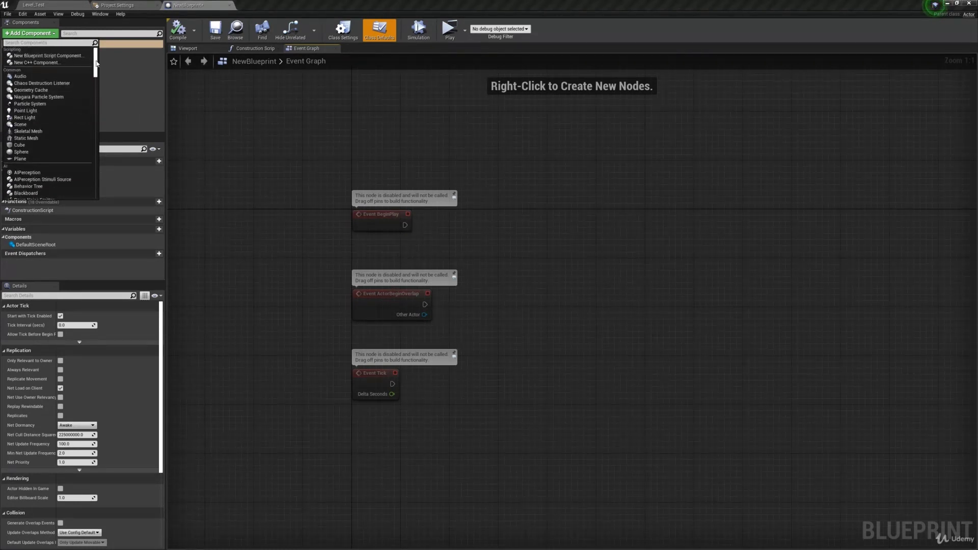
left_click(59, 138)
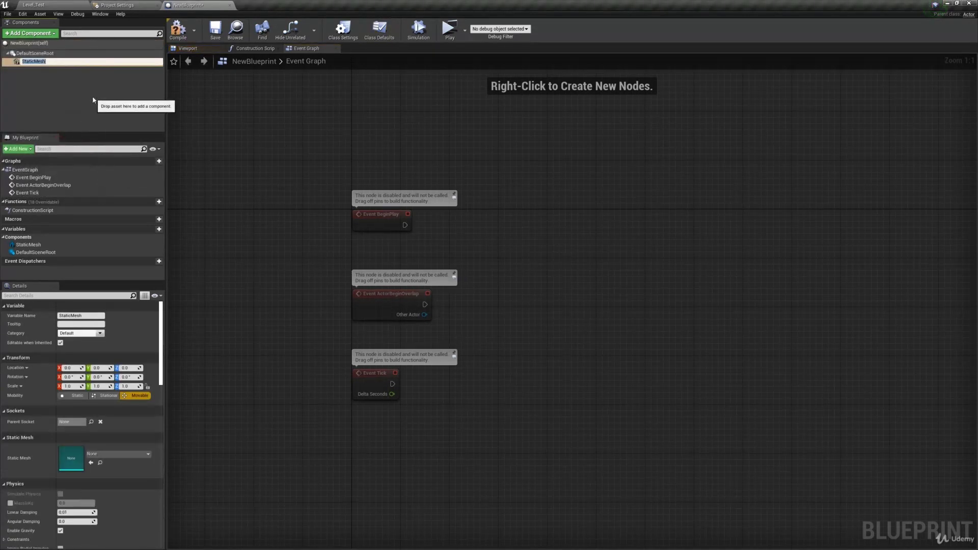
left_click(91, 92)
Step: Place a reference to the StaticMesh component in the Event Graph and connect a Set Static Mesh component node to it
mouse_move(67, 62)
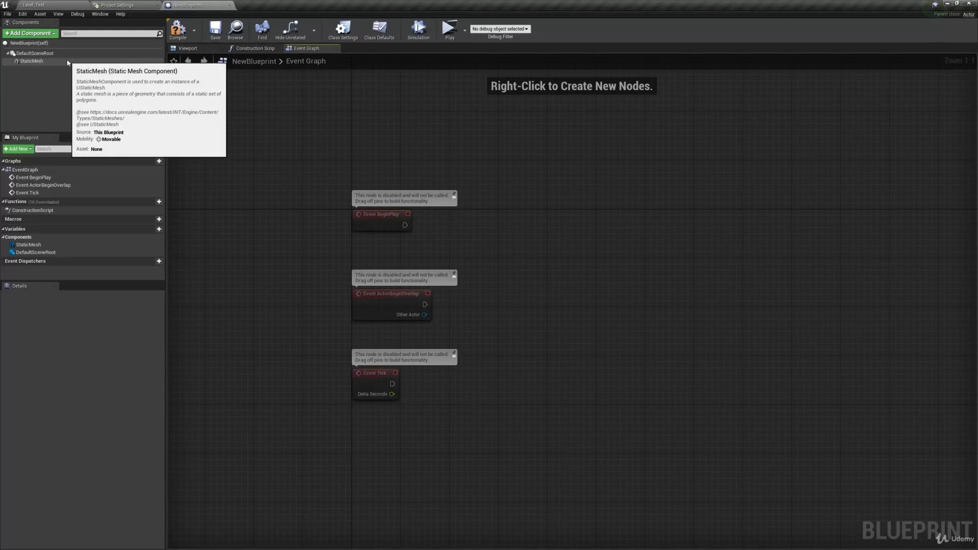
left_click_drag(68, 62, 525, 254)
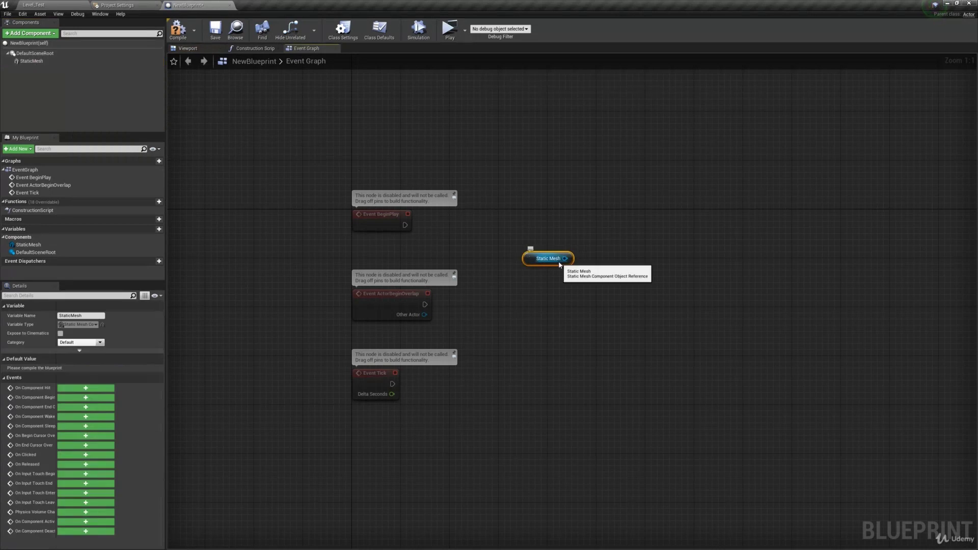
left_click_drag(559, 261, 612, 265)
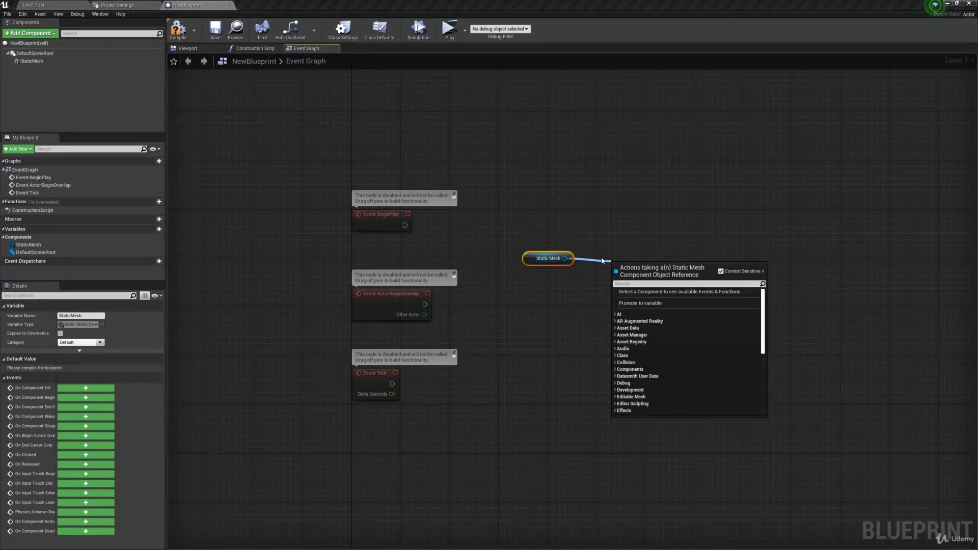
type("setstati")
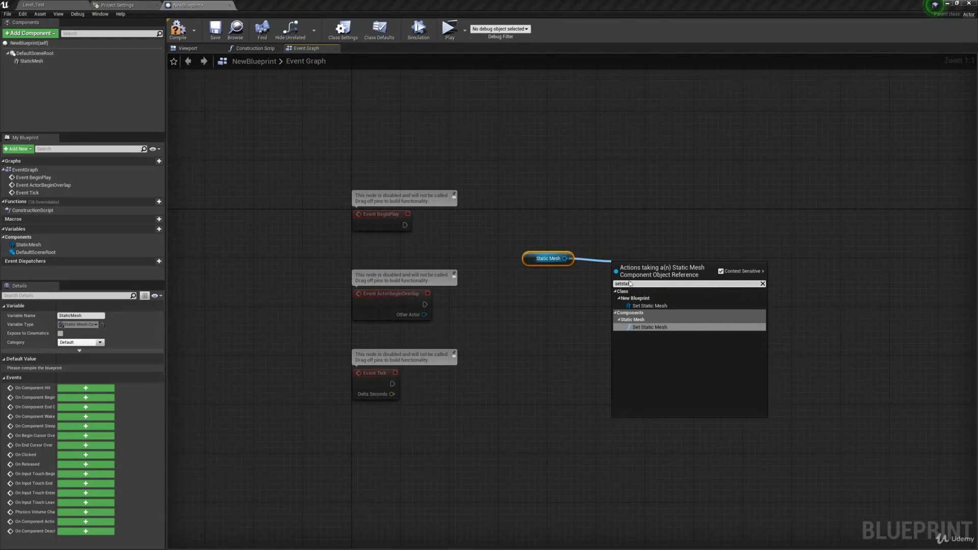
left_click(649, 327)
left_click_drag(649, 314, 629, 278)
Step: Set the New Mesh input of the Set Static Mesh node to Acc_Buttstock_Default_M4
left_click(624, 276)
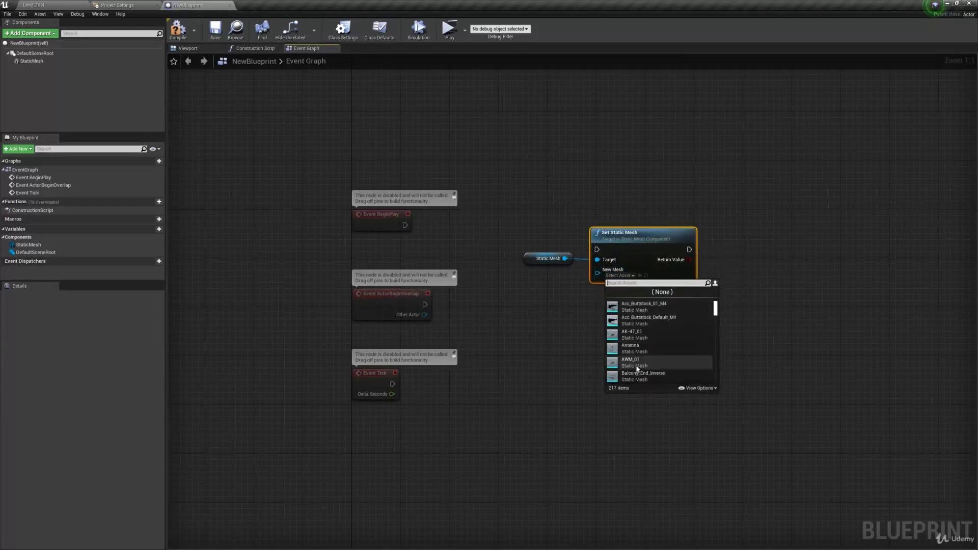
left_click(640, 323)
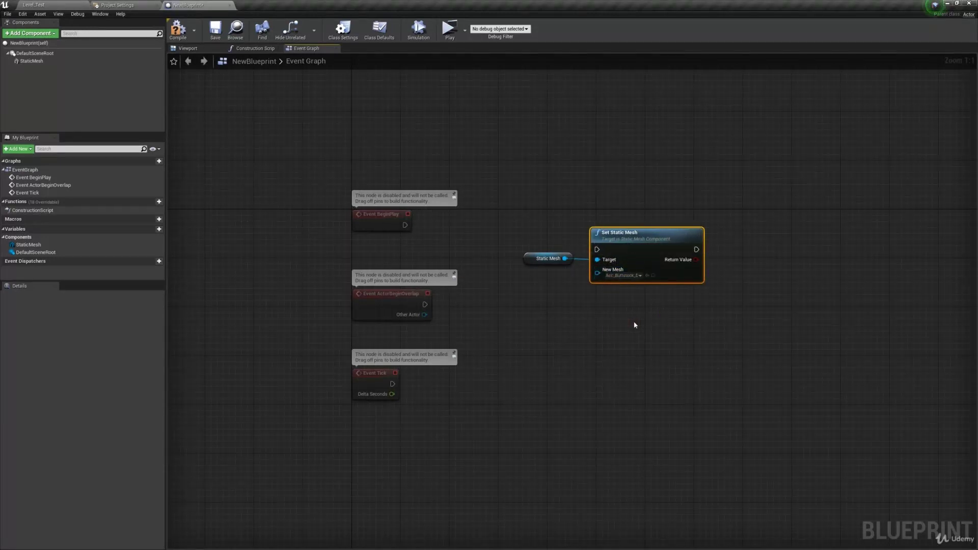
left_click(635, 324)
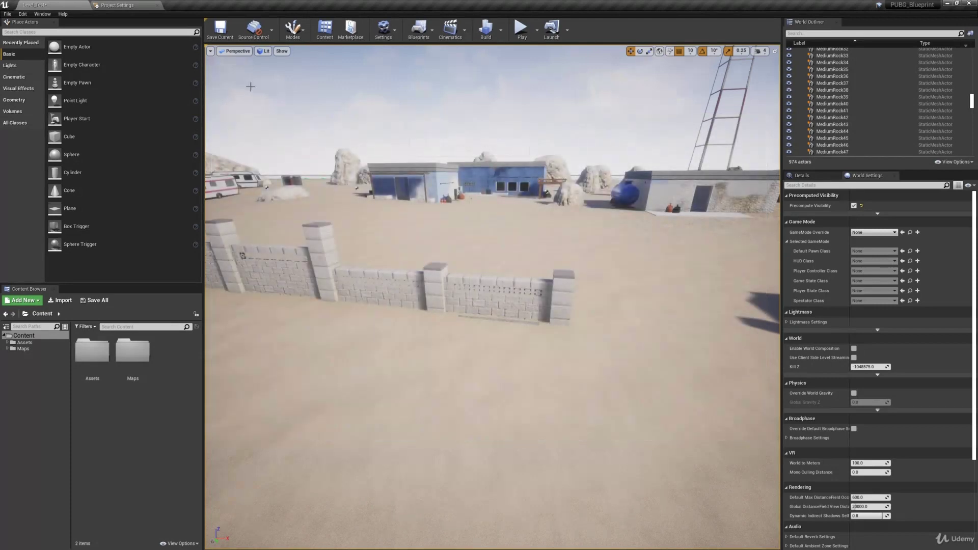
Step: Show the World Settings of the level and set GameMode Override to GameMode
left_click(42, 14)
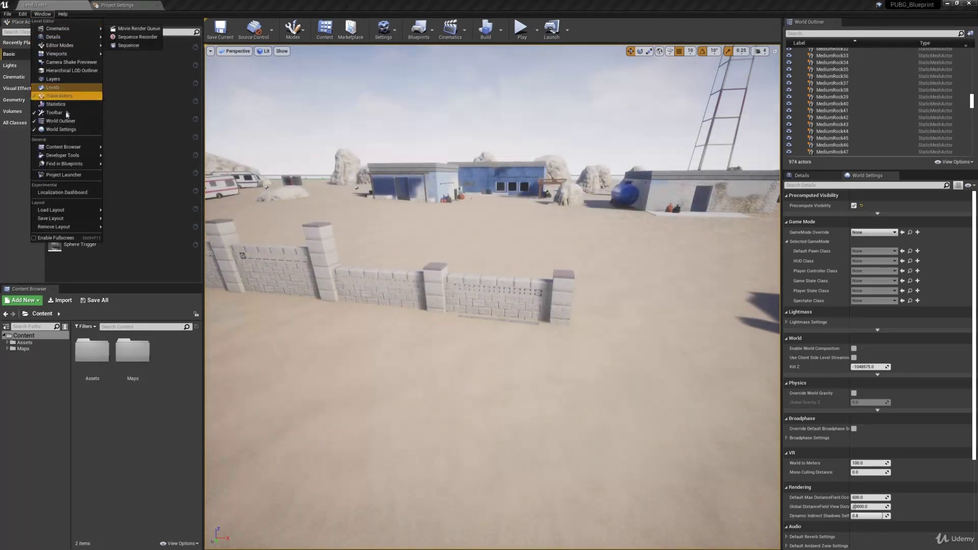
left_click(62, 129)
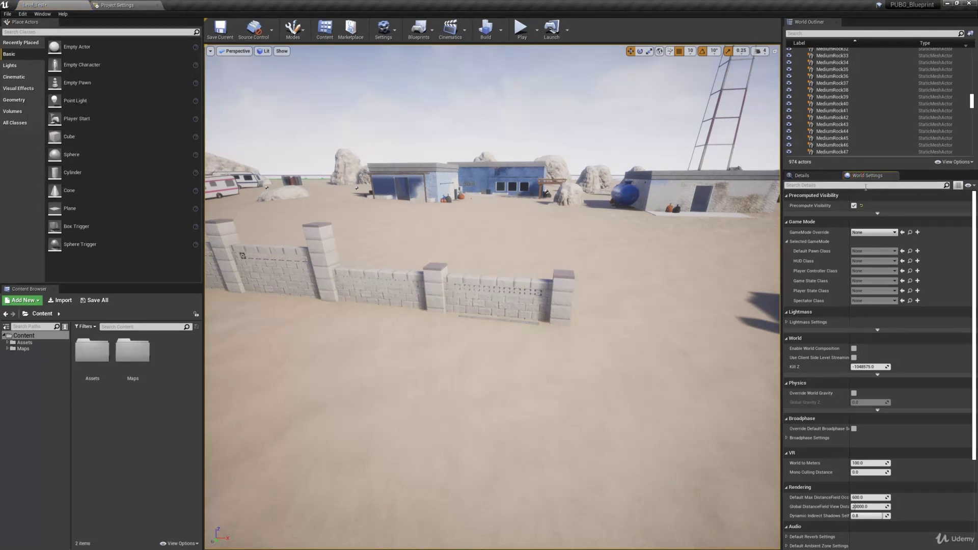
left_click(872, 232)
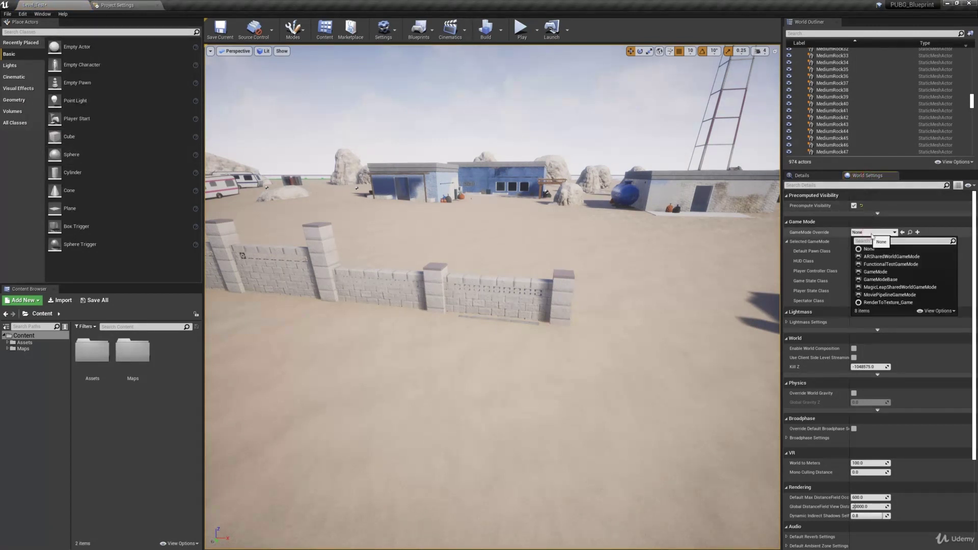
left_click(875, 271)
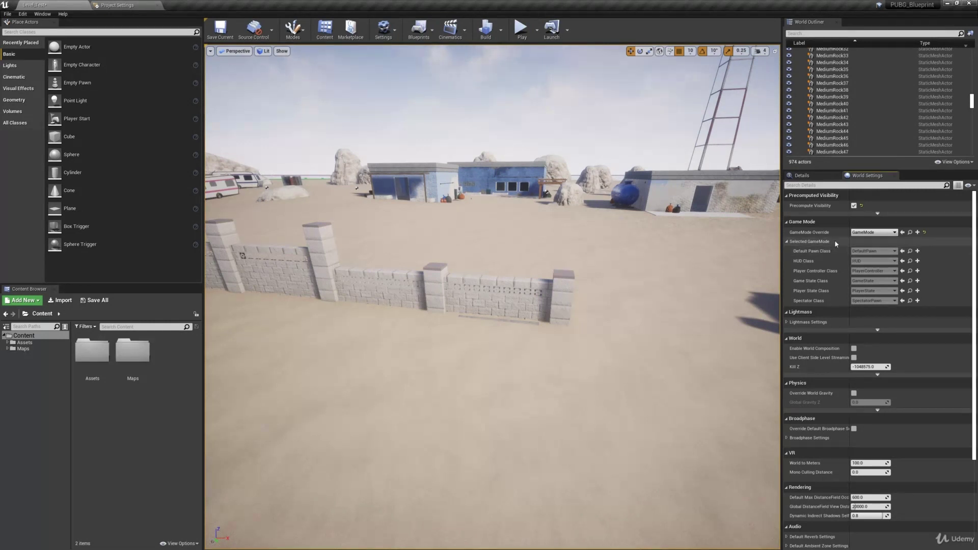
Step: Play the level in the selected viewport, filter the World Outliner by "pawn", and select the DefaultPawn actor
left_click(537, 30)
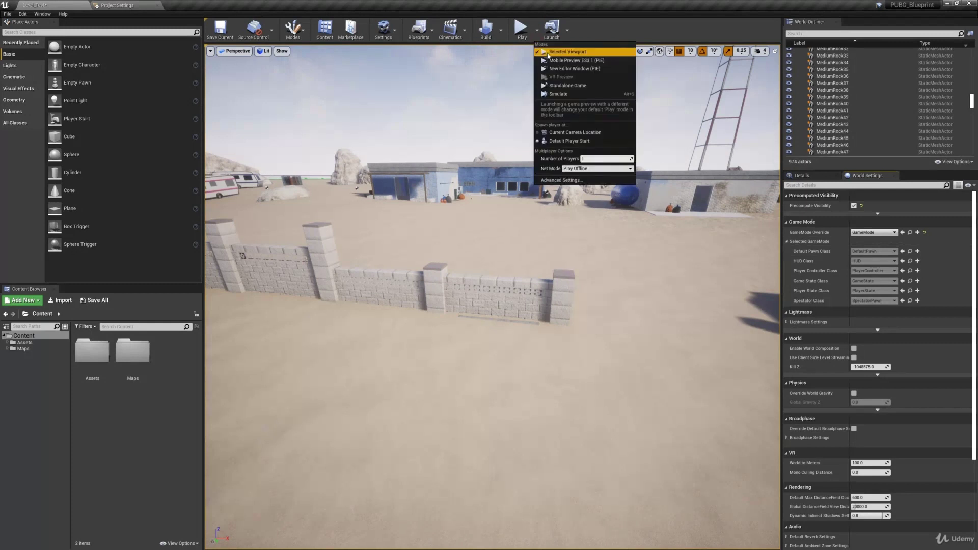
left_click(565, 51)
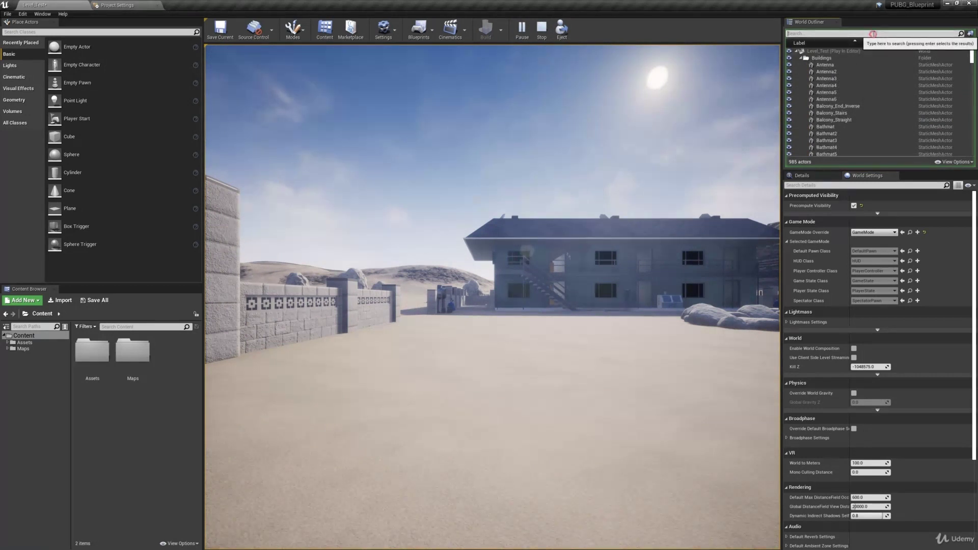
type("pawn")
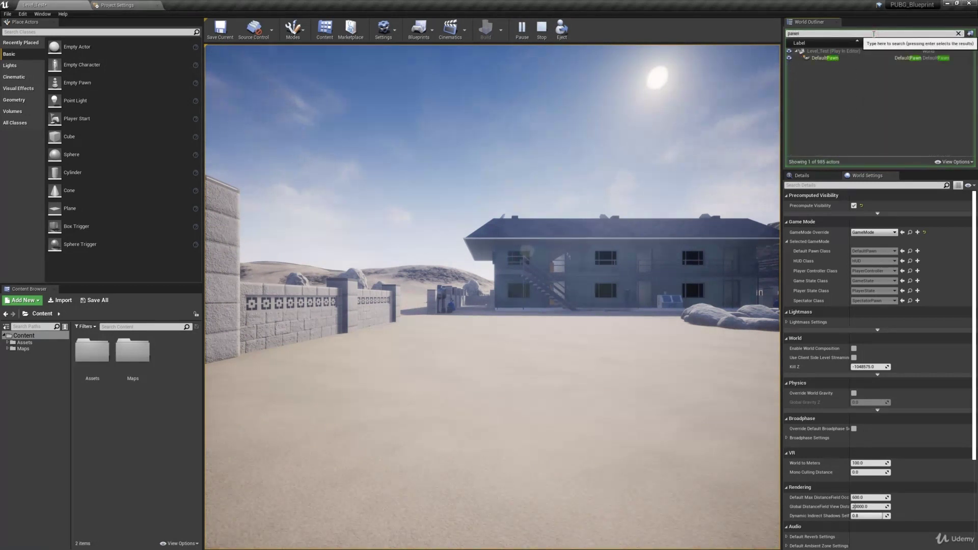
left_click(843, 59)
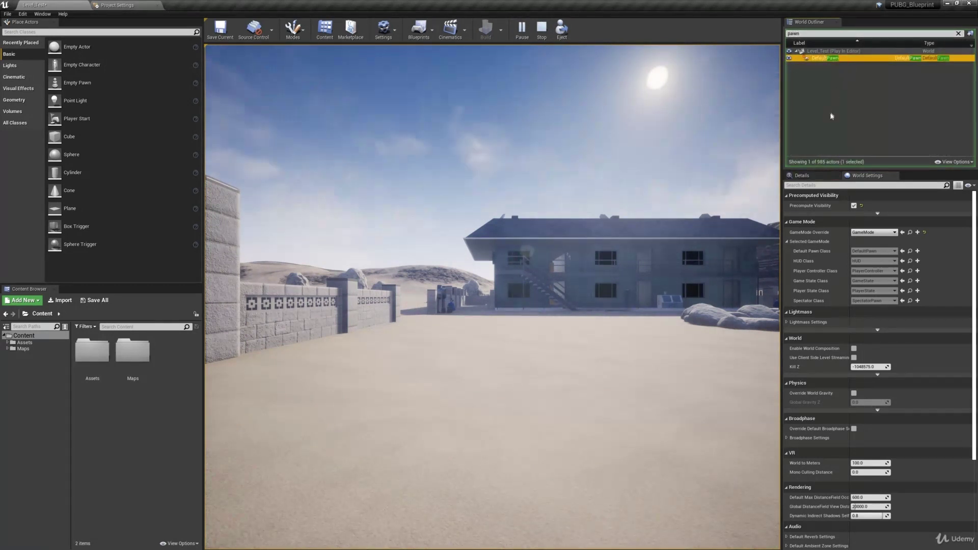
Step: Inspect the details of the DefaultPawn's MovementComponent and CollisionComponent, and stop playing
left_click(813, 175)
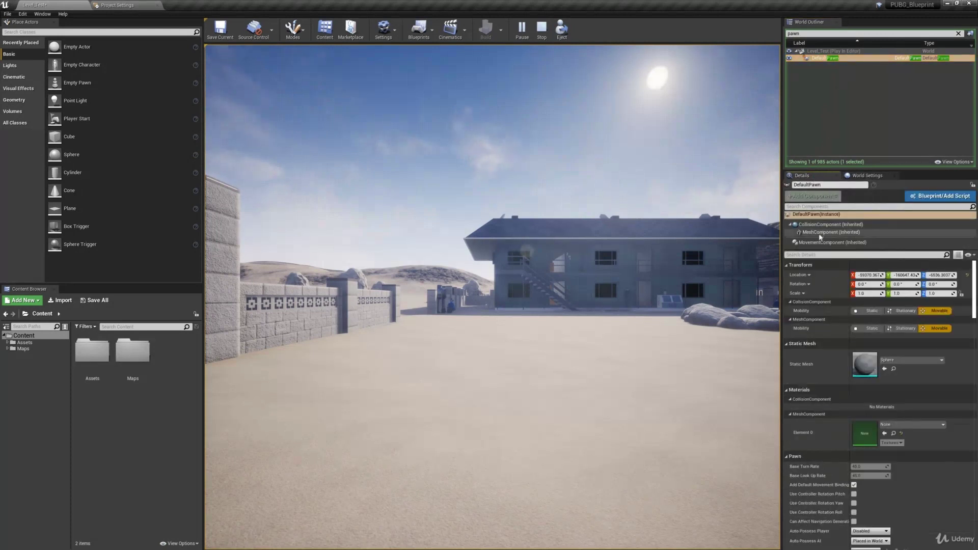
left_click(887, 243)
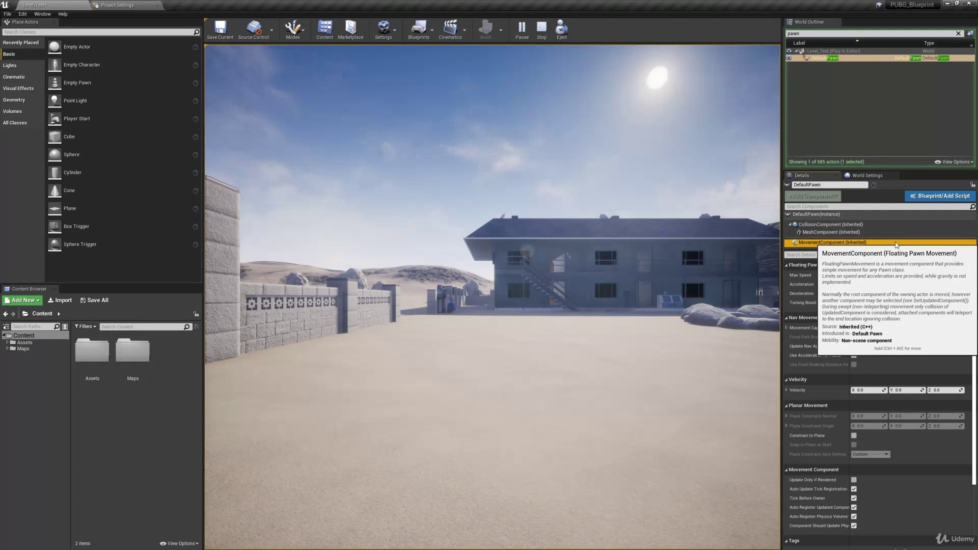
left_click(839, 225)
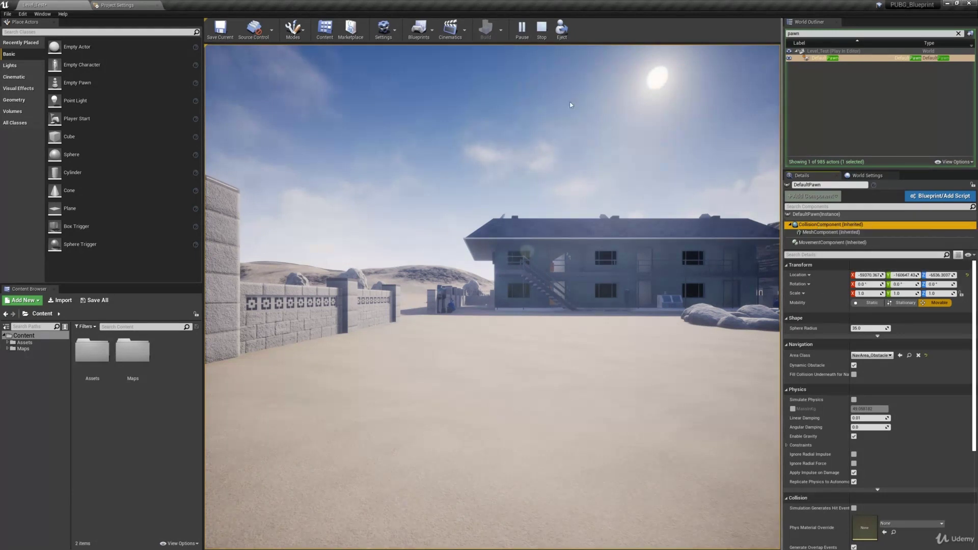
left_click(541, 28)
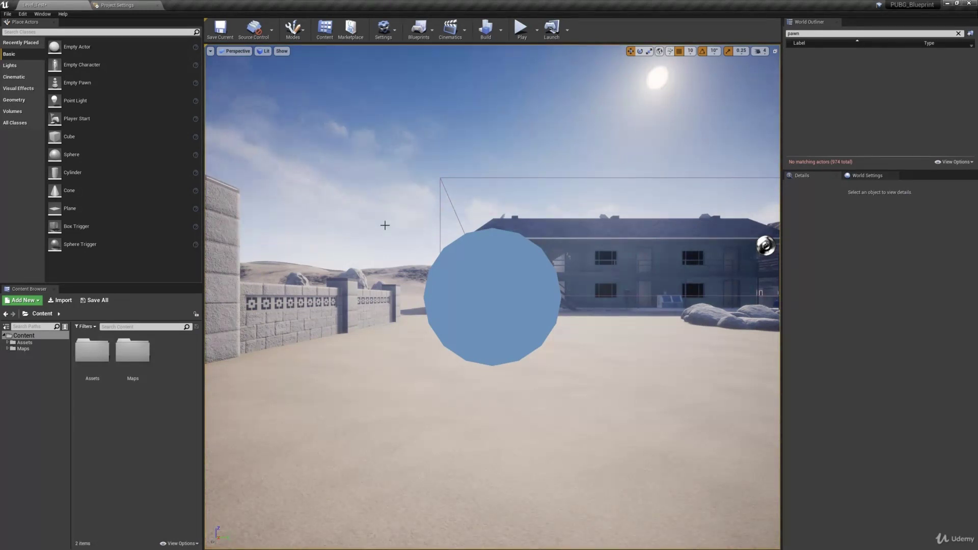
Step: Create a Blueprint Class with Character as its parent in the Content folder, keeping the default name
left_click(164, 424)
right_click(164, 425)
left_click(192, 223)
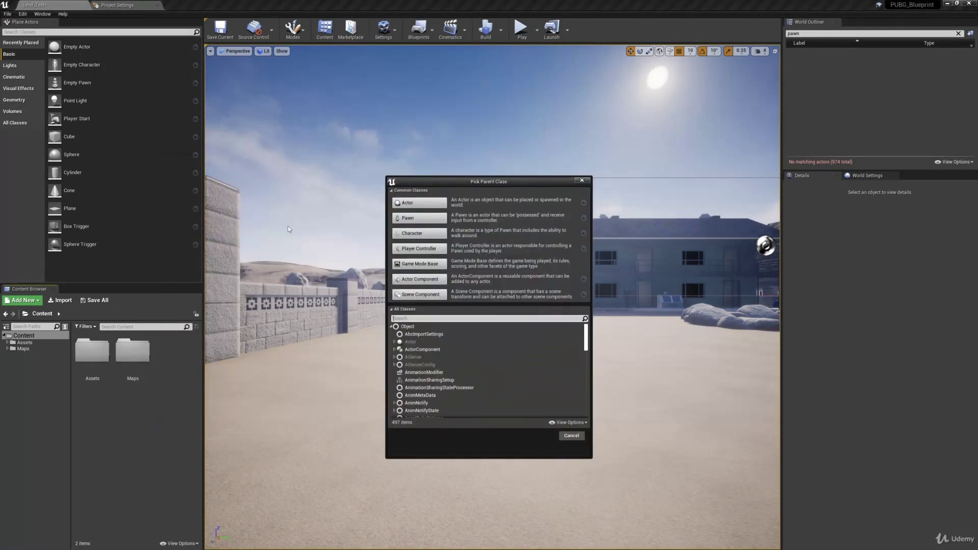
left_click(438, 233)
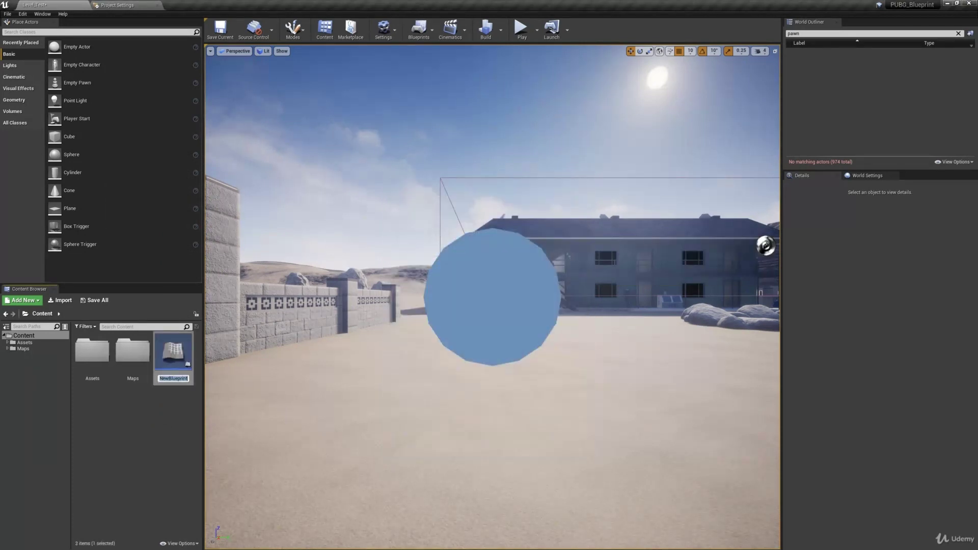
left_click(183, 356)
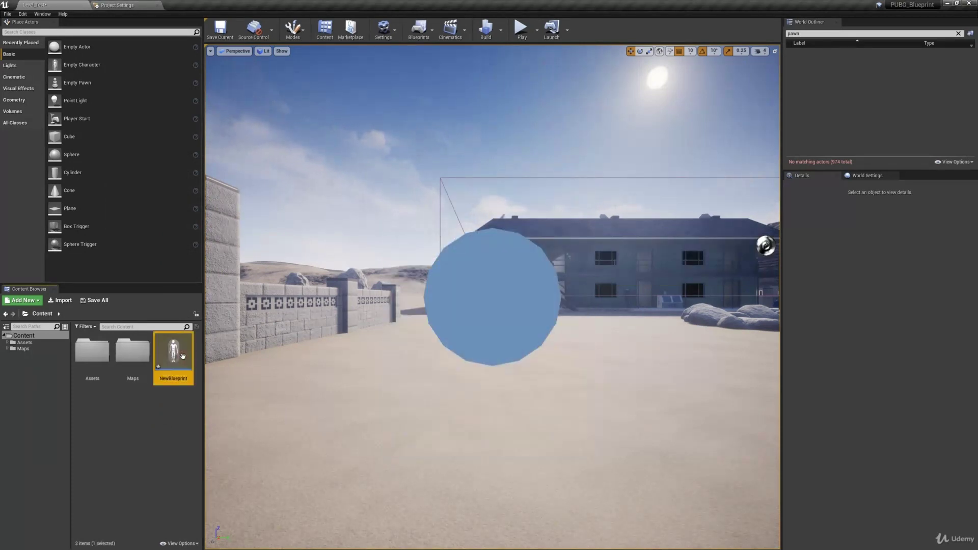
Step: Open the Character Blueprint and inspect the settings of its inherited CharacterMovement component
double_click(174, 354)
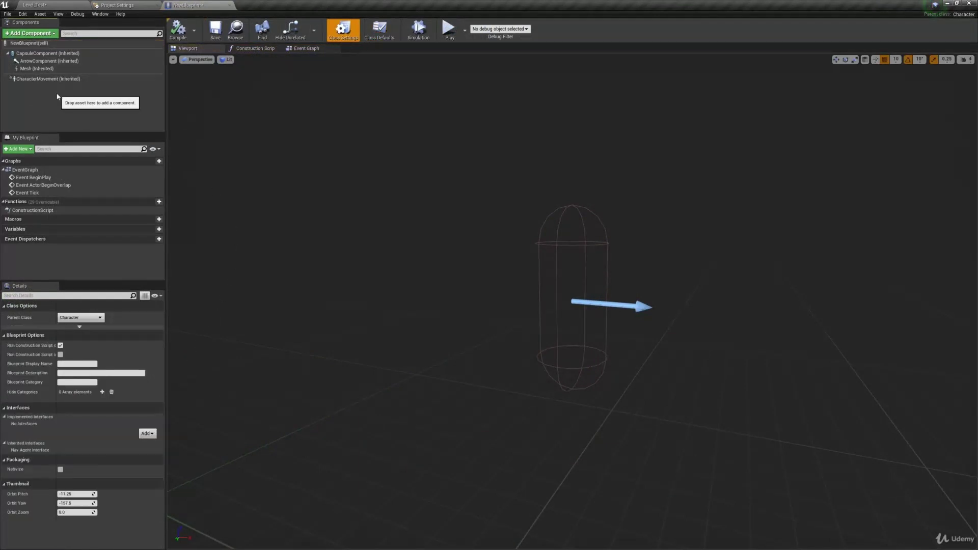
left_click(51, 79)
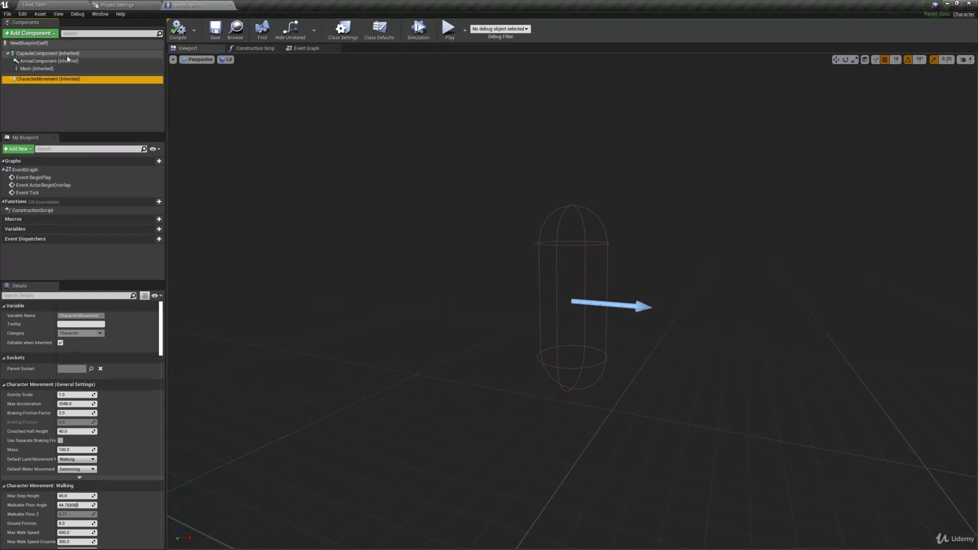
Step: Inspect the Character Blueprint's inherited CapsuleComponent, ArrowComponent and Mesh
left_click(48, 54)
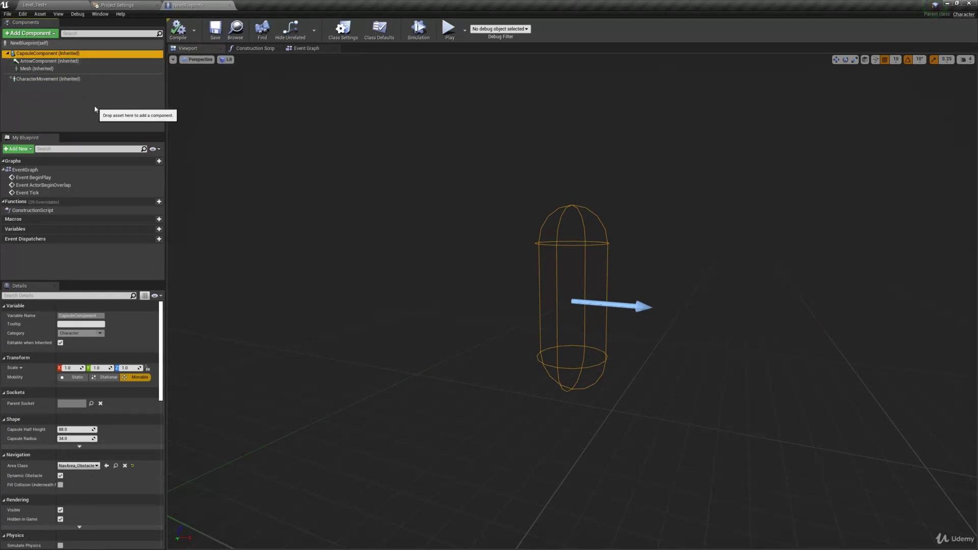
key("Down")
key("Down")
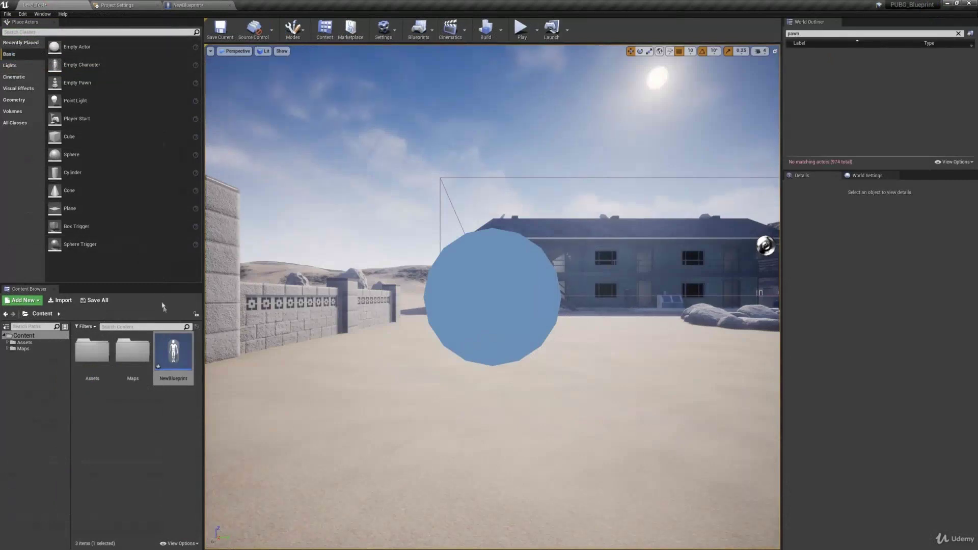
Step: Delete the NewBlueprint Character asset from the Content folder and confirm the deletion
right_click(172, 357)
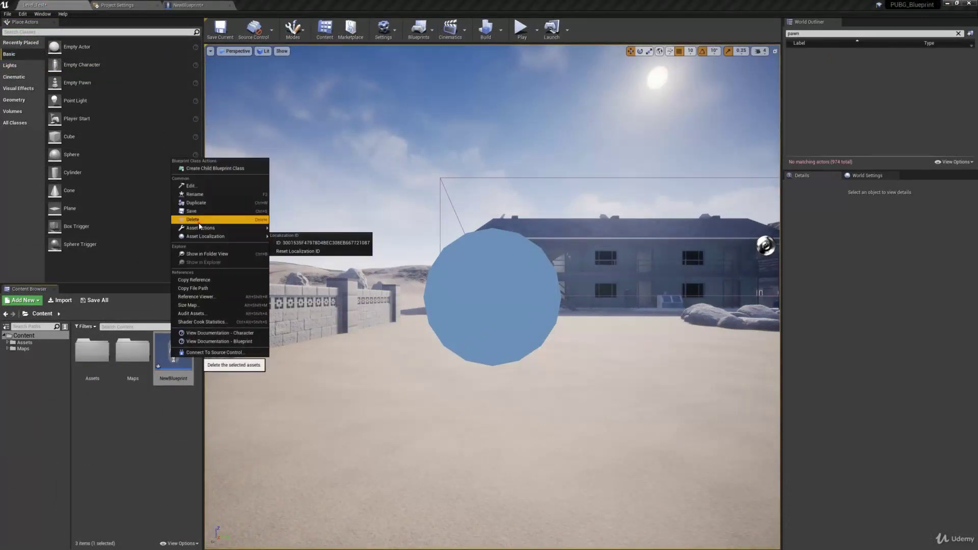
left_click(193, 219)
left_click(398, 404)
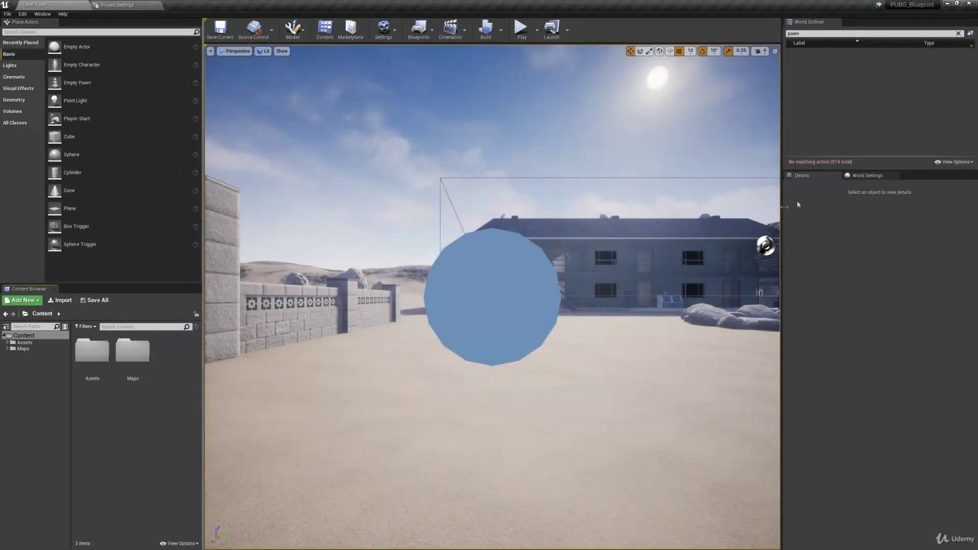
Step: Examine the classes listed under Game Mode in the level's World Settings, including the Player Controller and HUD classes
left_click(854, 176)
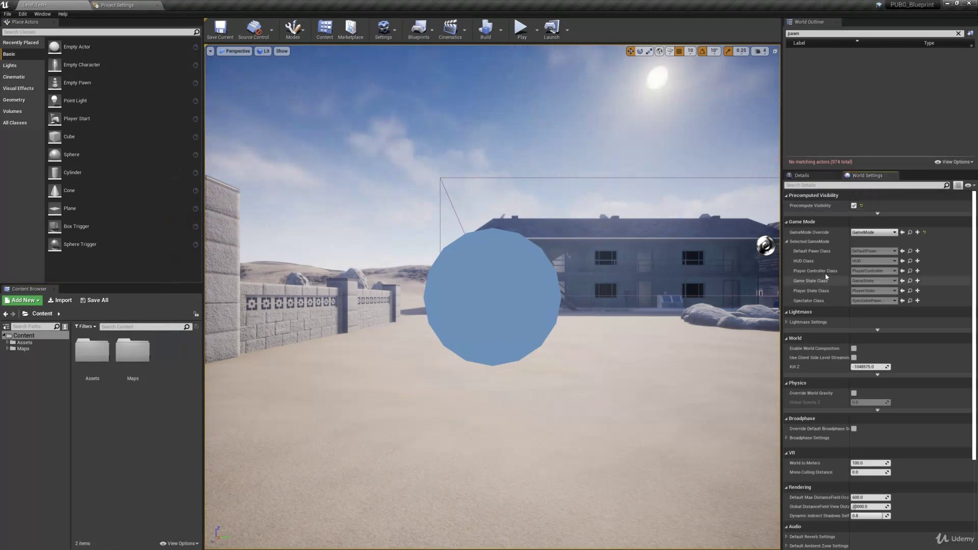
mouse_move(825, 274)
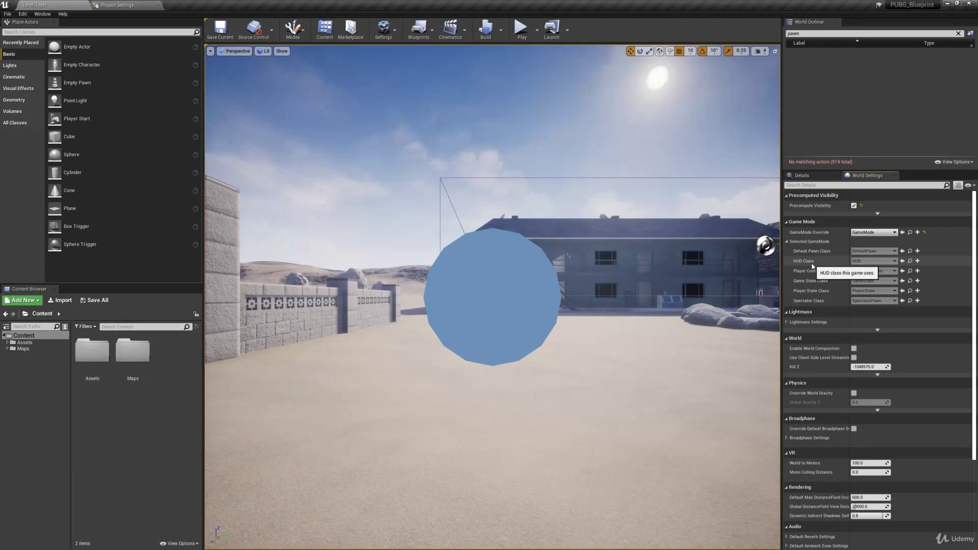
right_click_drag(714, 301, 455, 380)
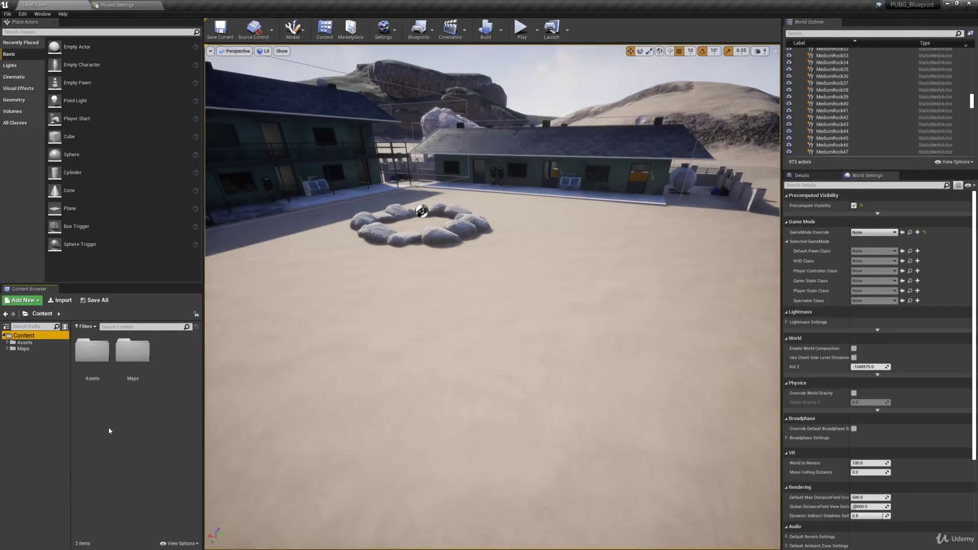
Step: Create a folder named Blueprints inside the Content folder
right_click(109, 431)
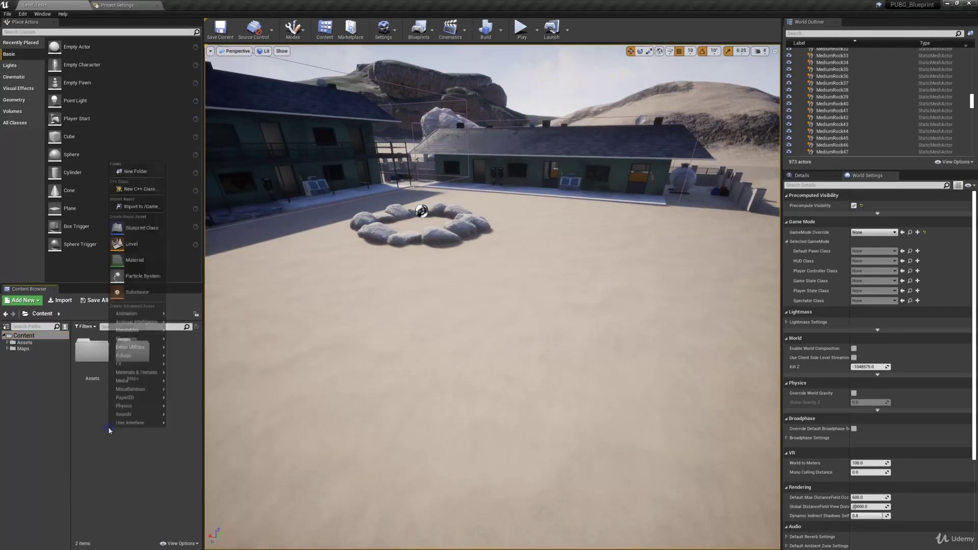
right_click(43, 337)
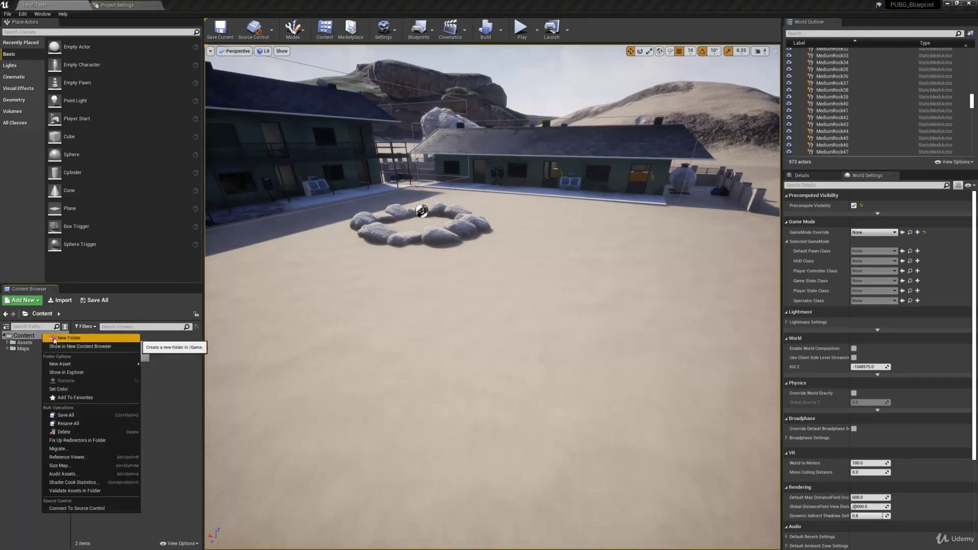
left_click(56, 341)
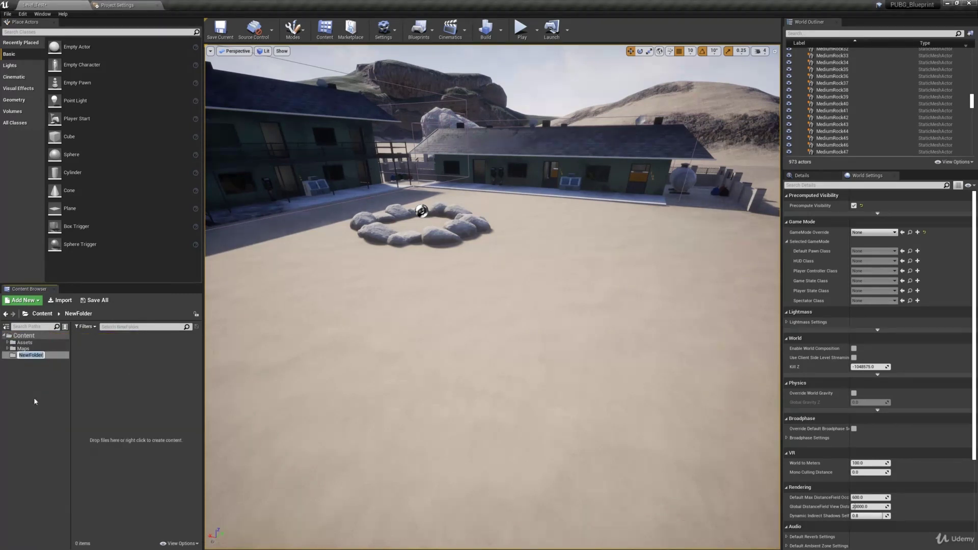
type("Blueprints")
key("Return")
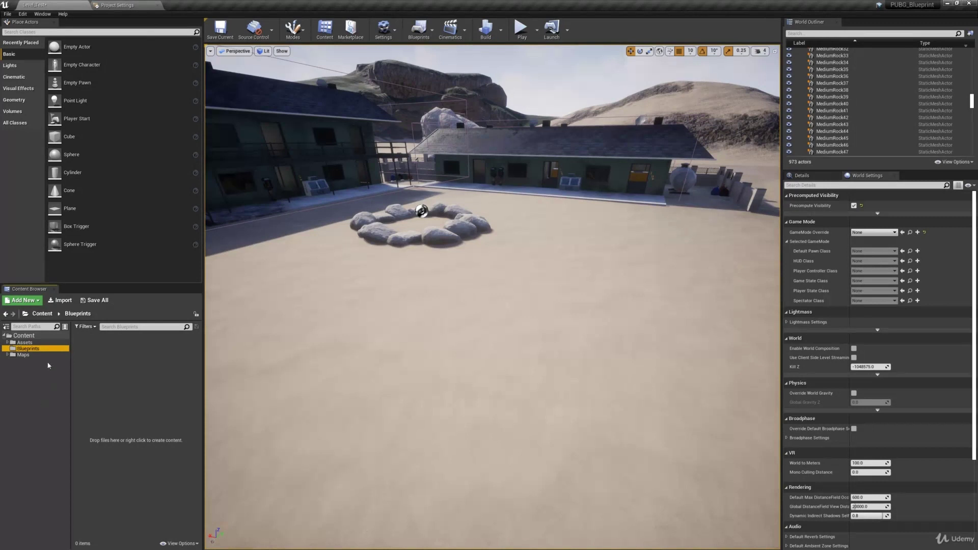
Step: Create a subfolder named Gameplay inside the Blueprints folder
right_click(56, 346)
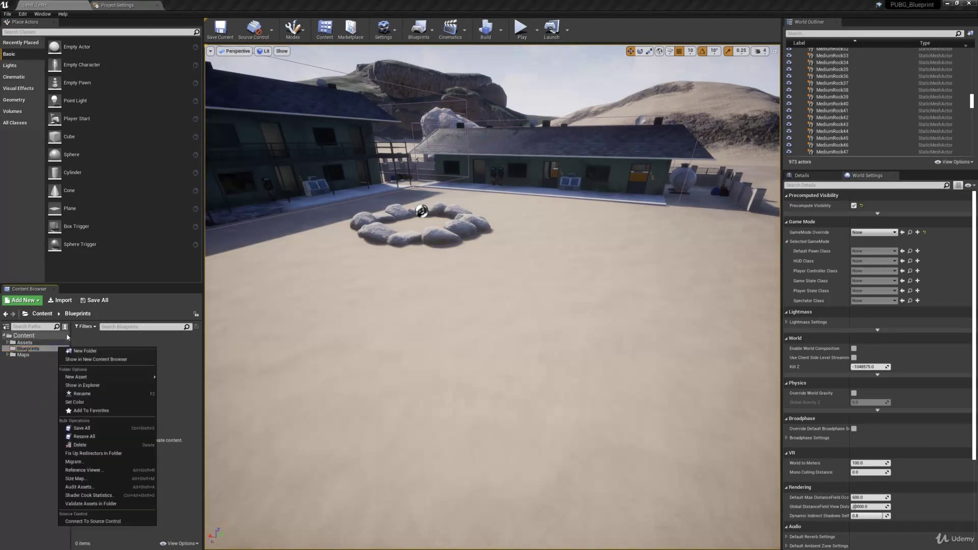
left_click(111, 352)
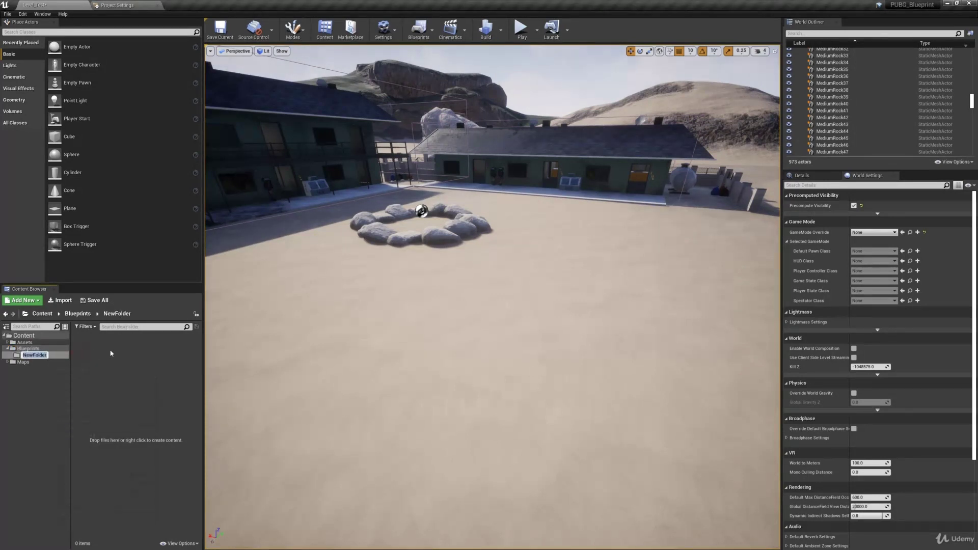
type("Gameplay")
key("Return")
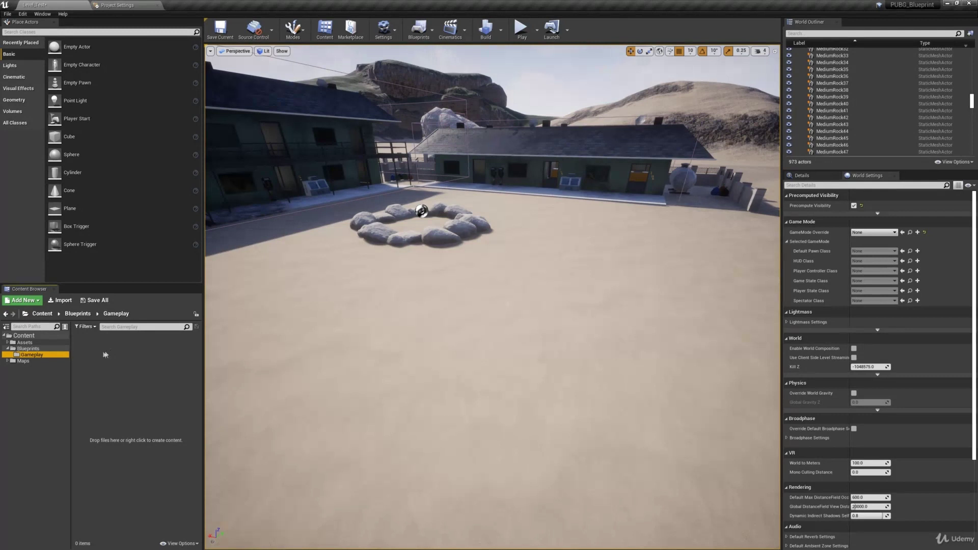
Step: Create a subfolder named Character inside the Blueprints folder
left_click(51, 348)
right_click(53, 350)
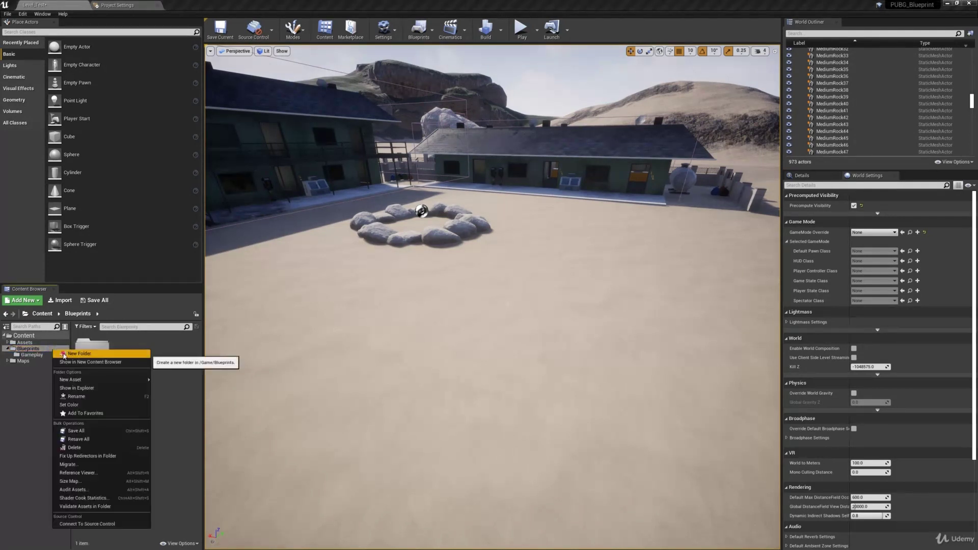
left_click(64, 354)
type("Character")
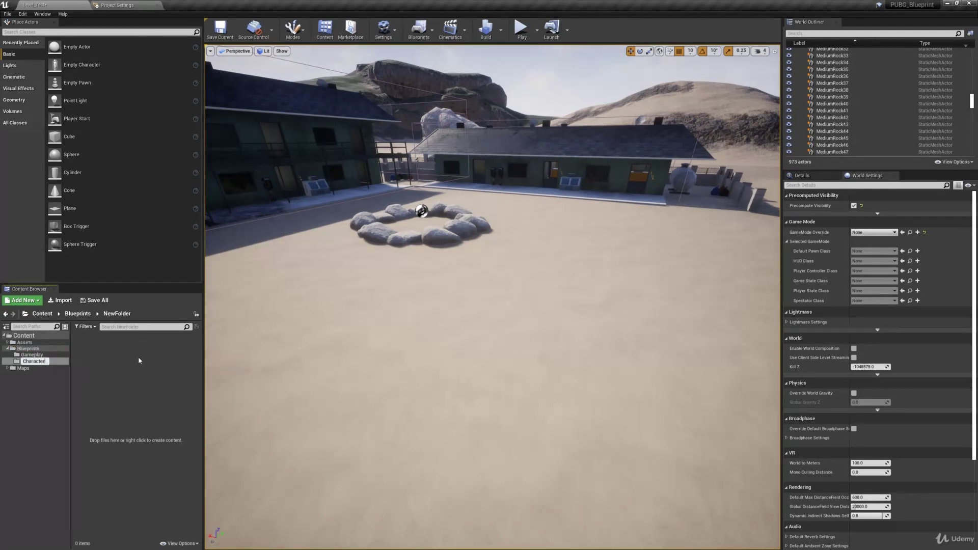
key("Return")
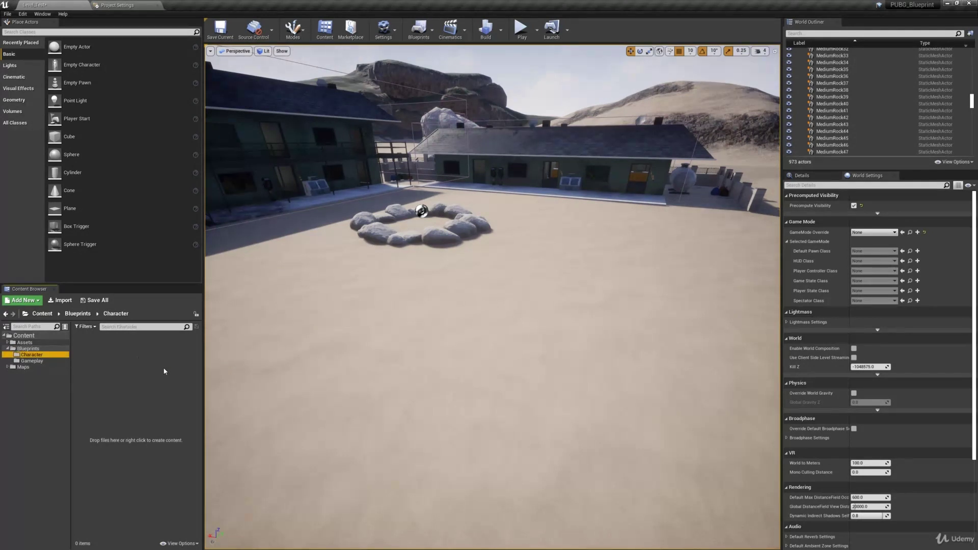
Step: Create a Blueprint Class with Game Mode Base as its parent in the Gameplay folder and name it MyGameMode
left_click(55, 363)
right_click(119, 369)
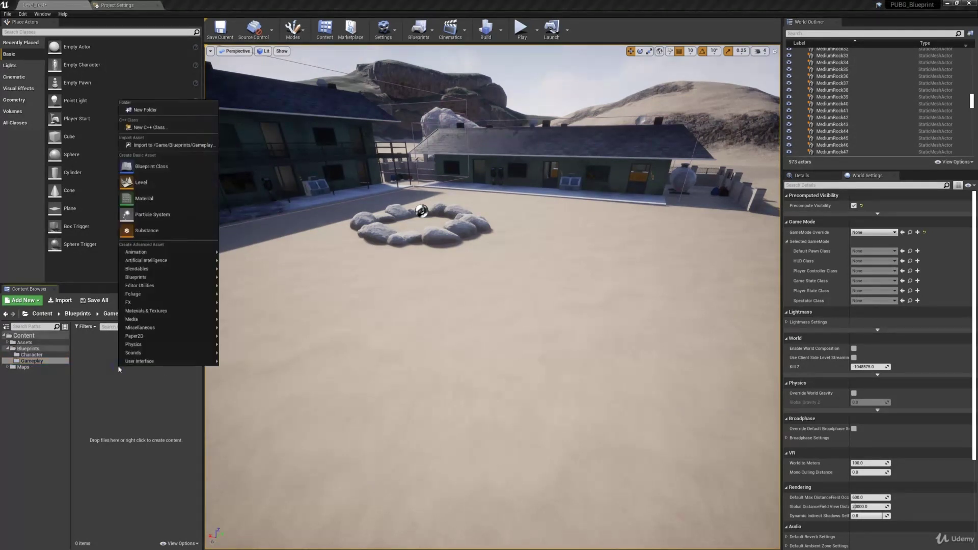
left_click(179, 163)
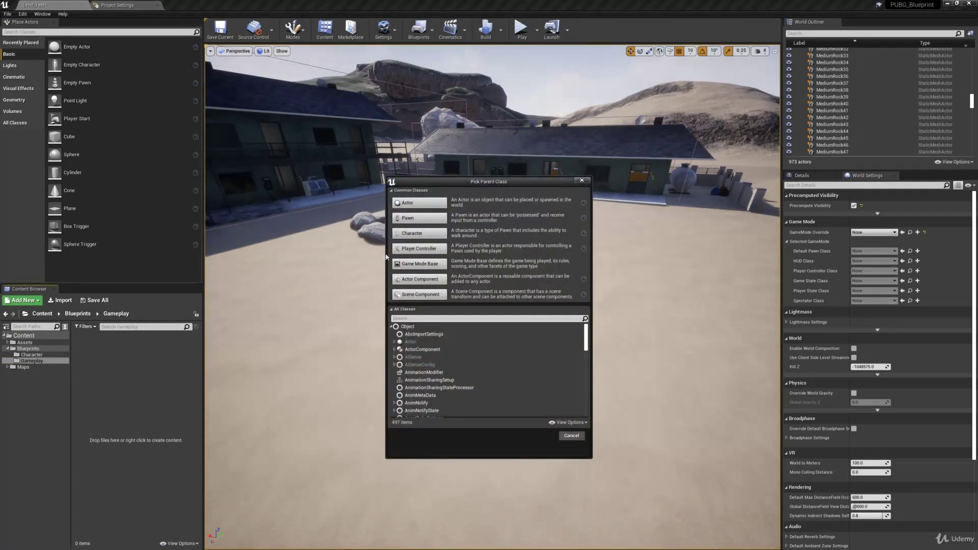
left_click(427, 264)
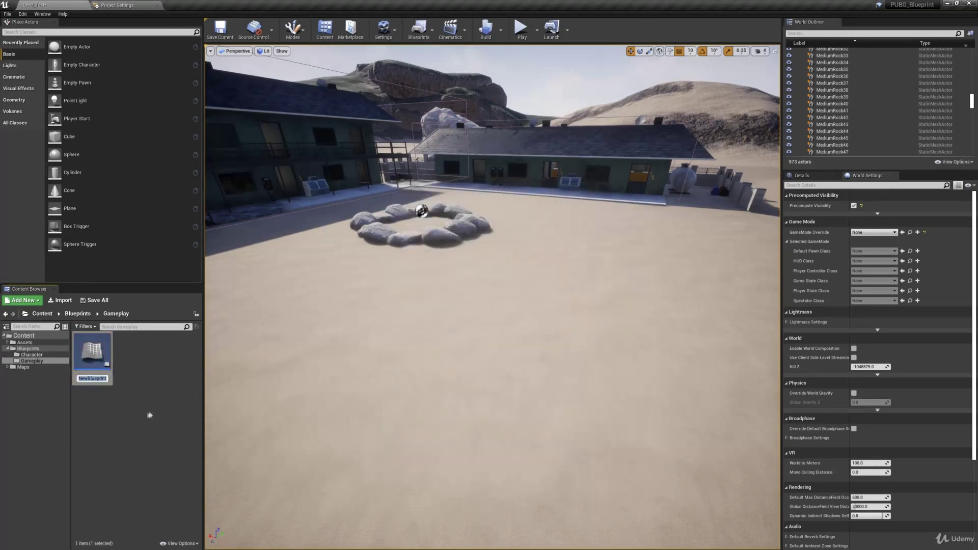
type("MyGameMode")
key("Return")
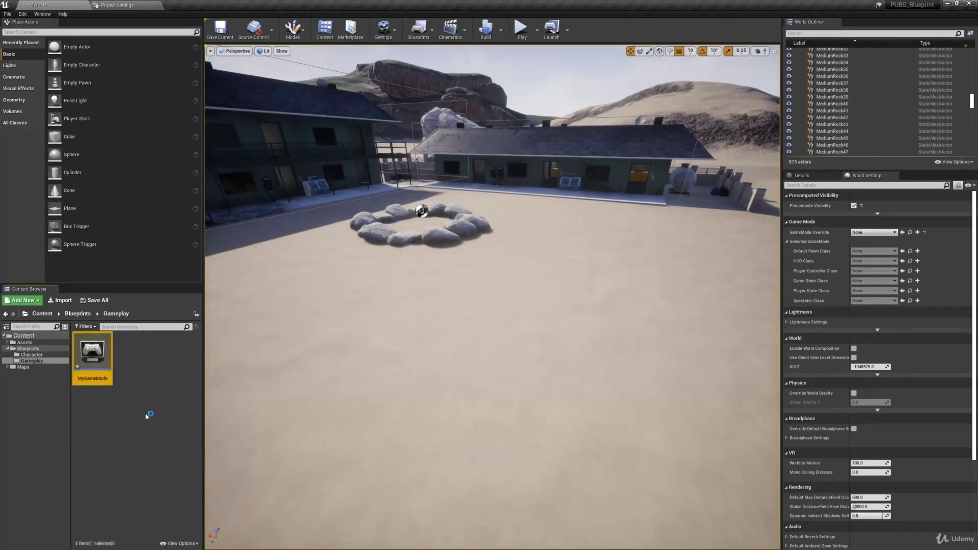
Step: Create a Blueprint Class with Player Controller as its parent in the Gameplay folder and name it MyPlayerController
right_click(169, 404)
left_click(202, 204)
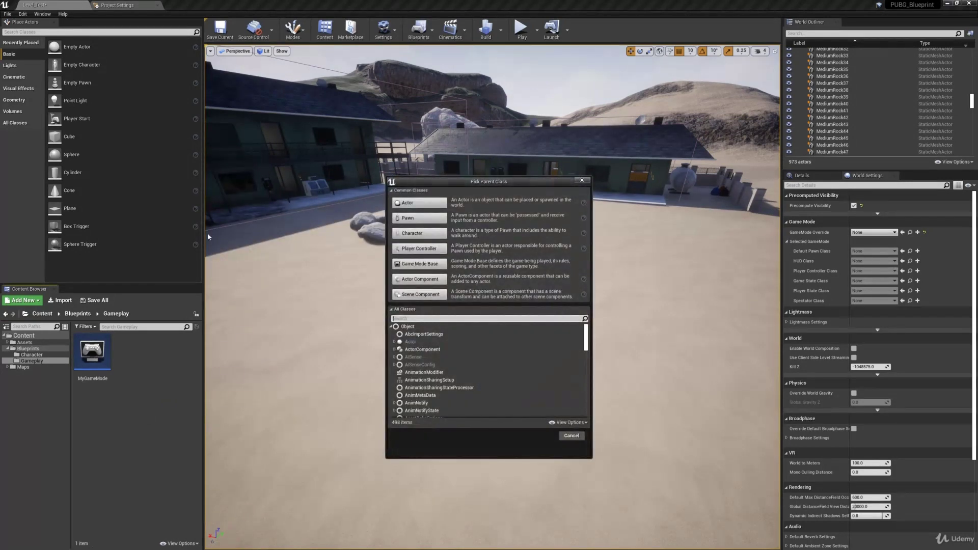
left_click(430, 250)
type("M")
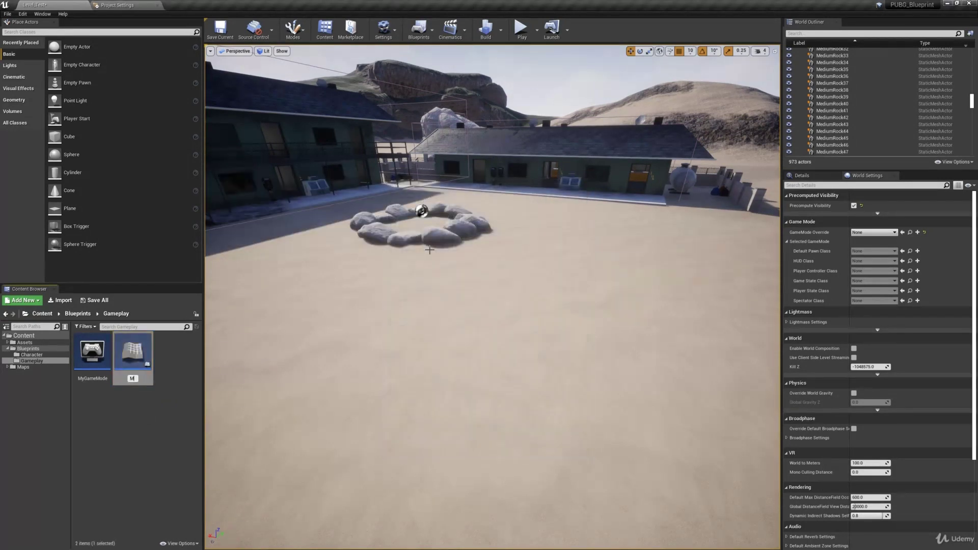
type("yPlayerController")
key("Return")
Step: Create a Blueprint Class with GameStateBase as its parent in the Gameplay folder and name it MyGameState
right_click(153, 434)
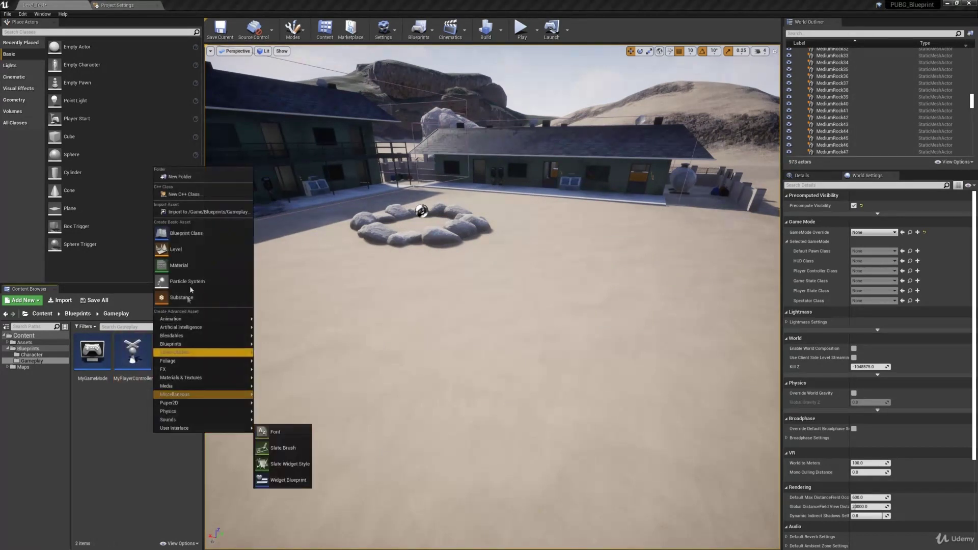
left_click(200, 232)
type("gamestate")
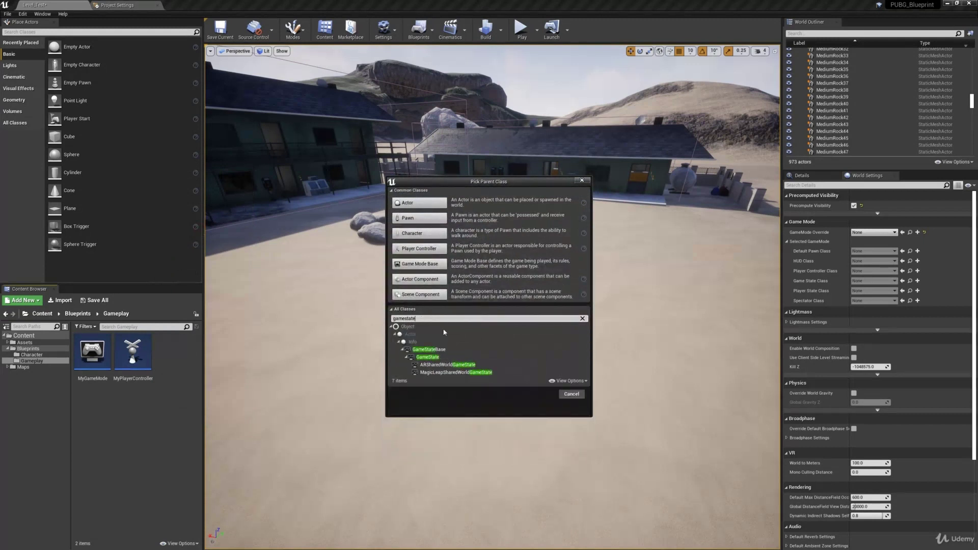
left_click(467, 350)
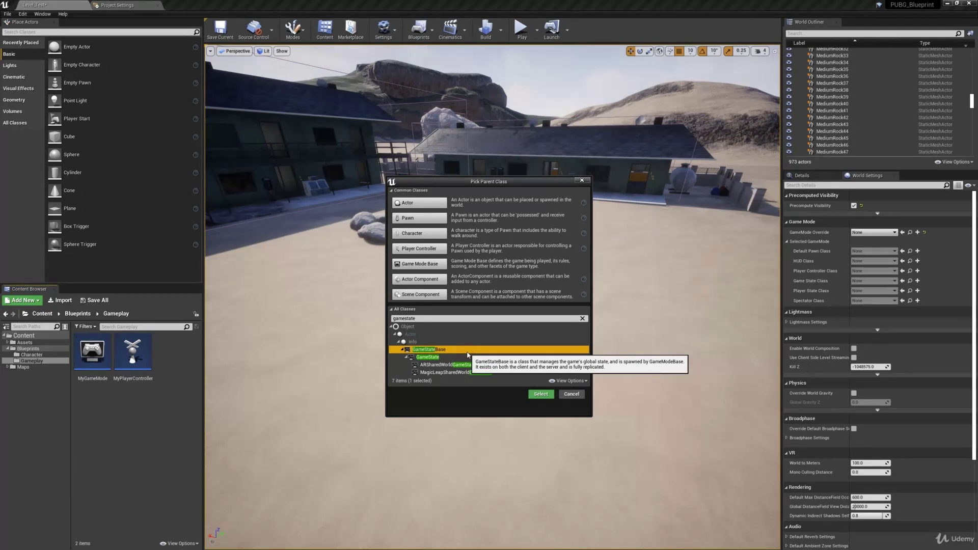
left_click(541, 394)
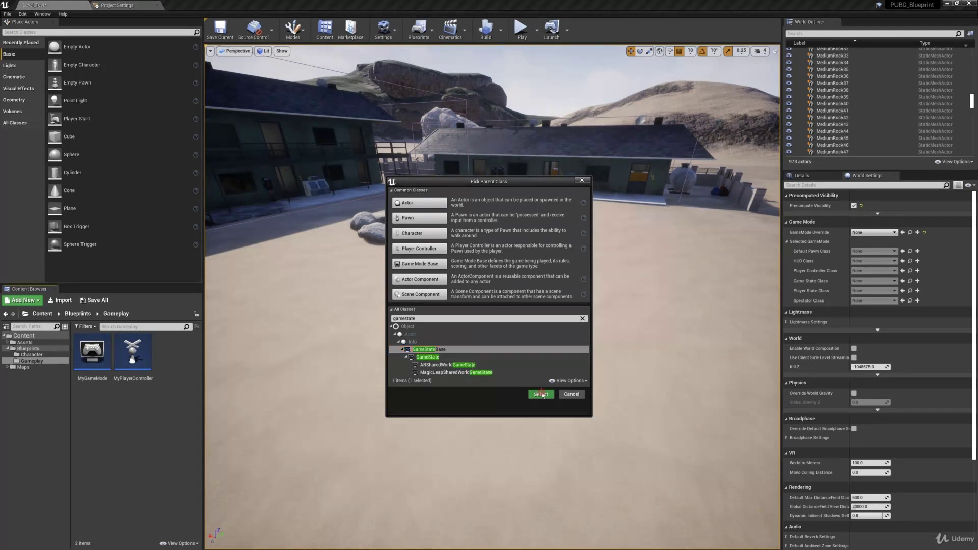
type("MyGameState")
key("Return")
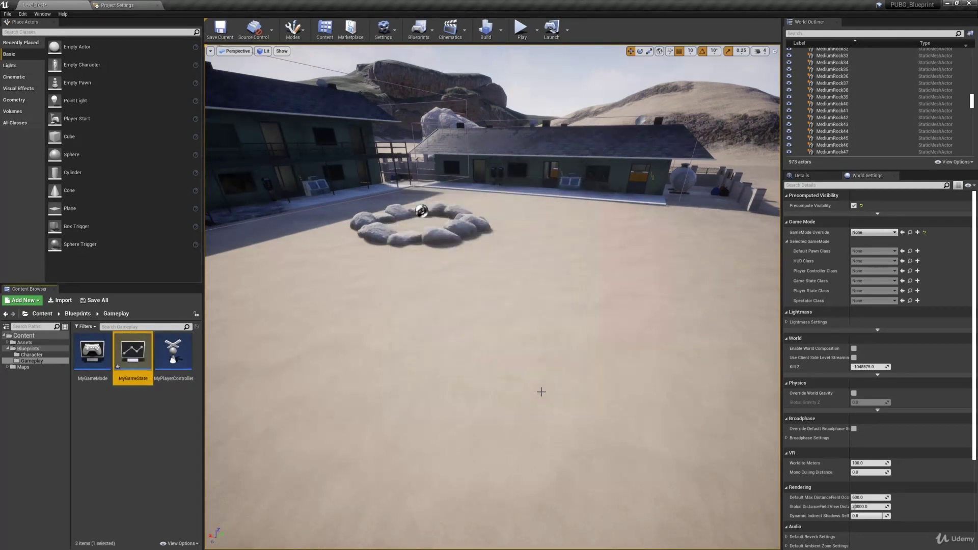
Step: Create a Blueprint Class with HUD as its parent in the Gameplay folder and name it MyHUD
right_click(167, 434)
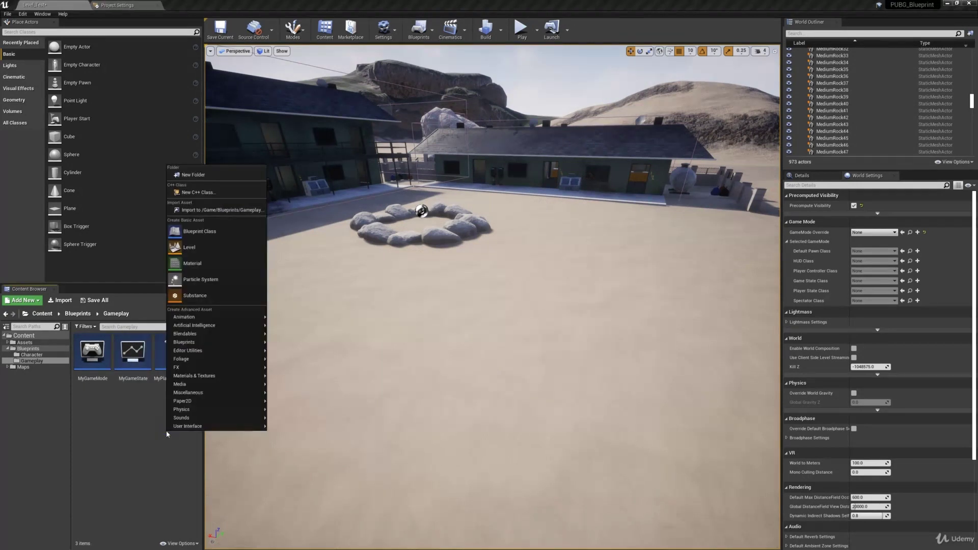
left_click(199, 231)
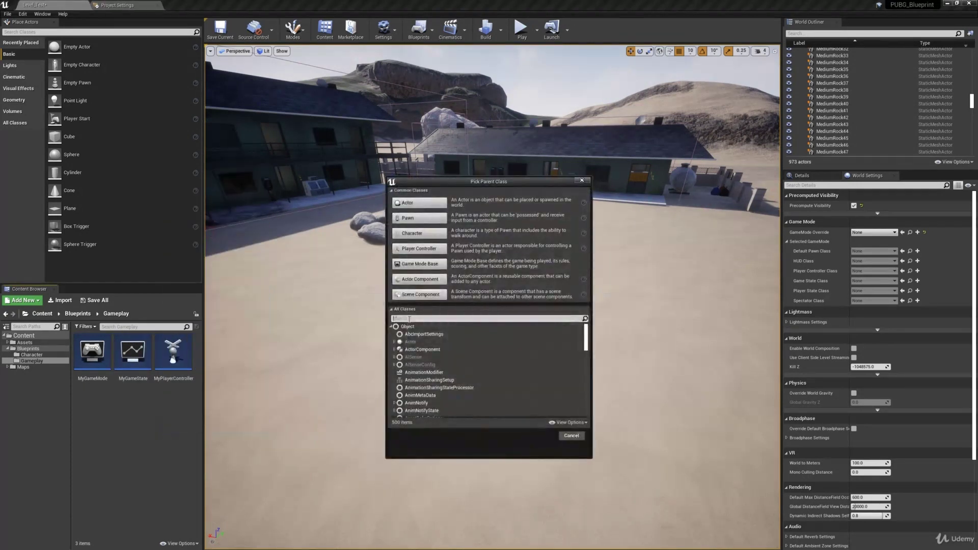
type("HUD")
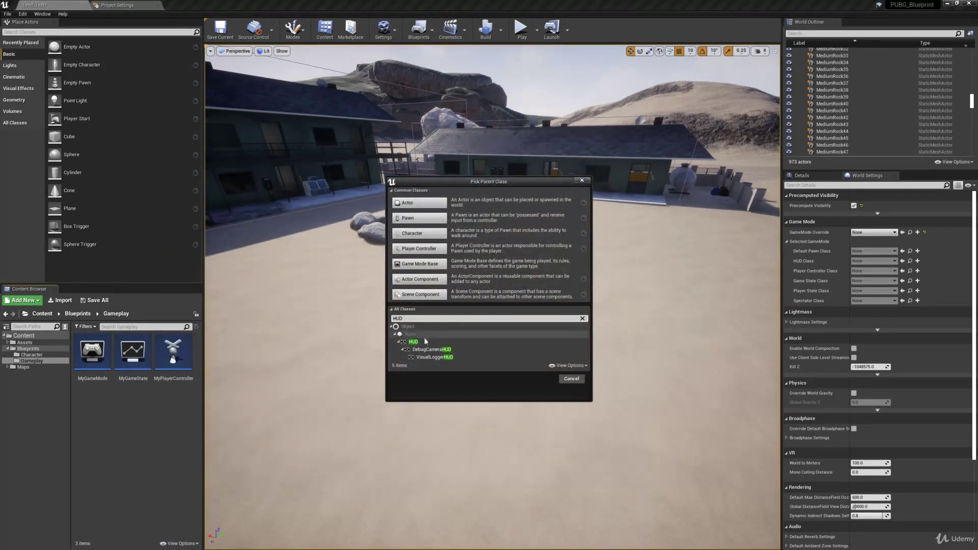
left_click(413, 342)
left_click(541, 379)
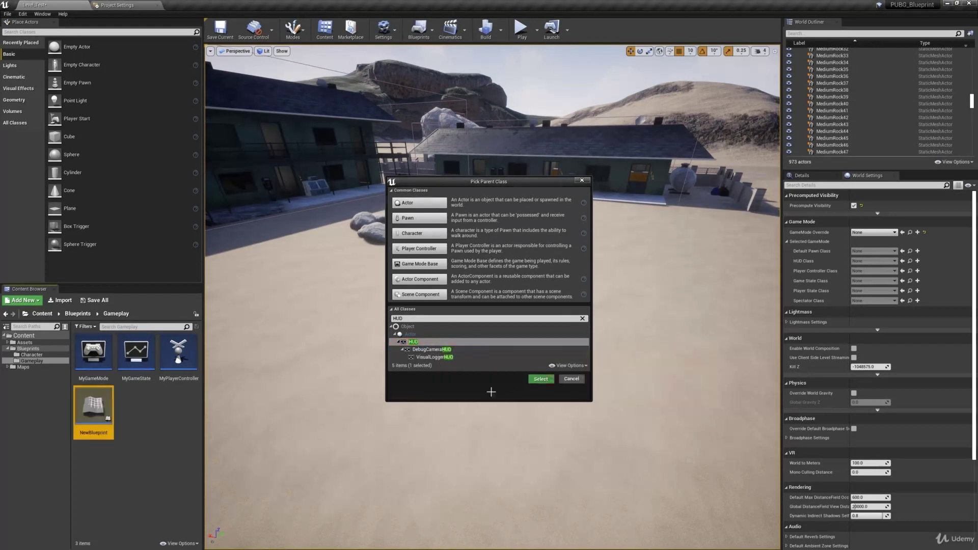
type("My")
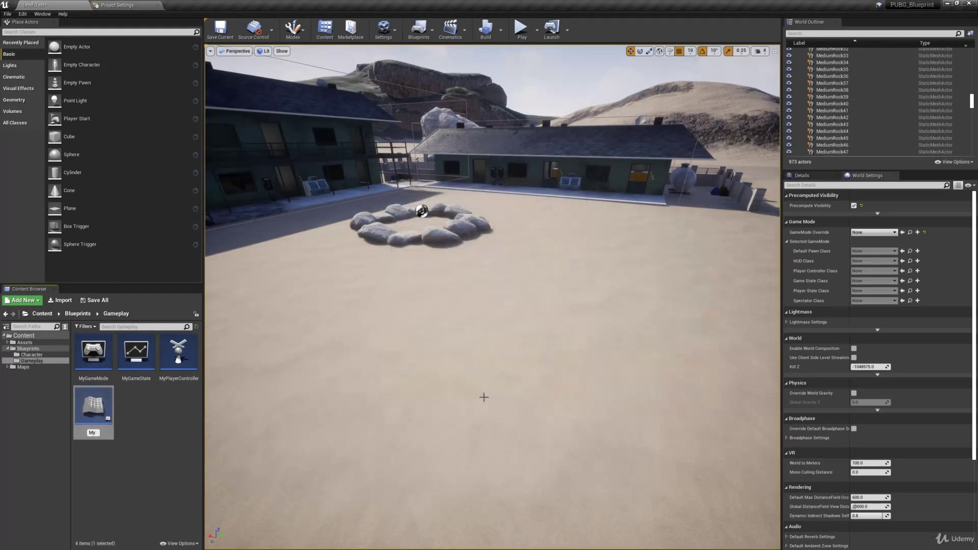
type("HUD")
key("Return")
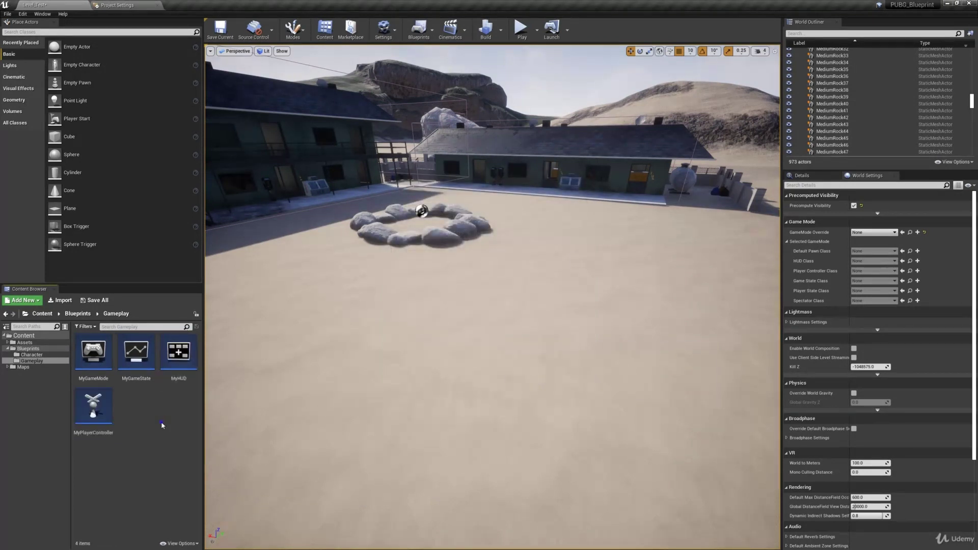
Step: Create a Blueprint Class with PlayerState as its parent in the Gameplay folder and name it MyPlayerState
right_click(162, 422)
left_click(193, 218)
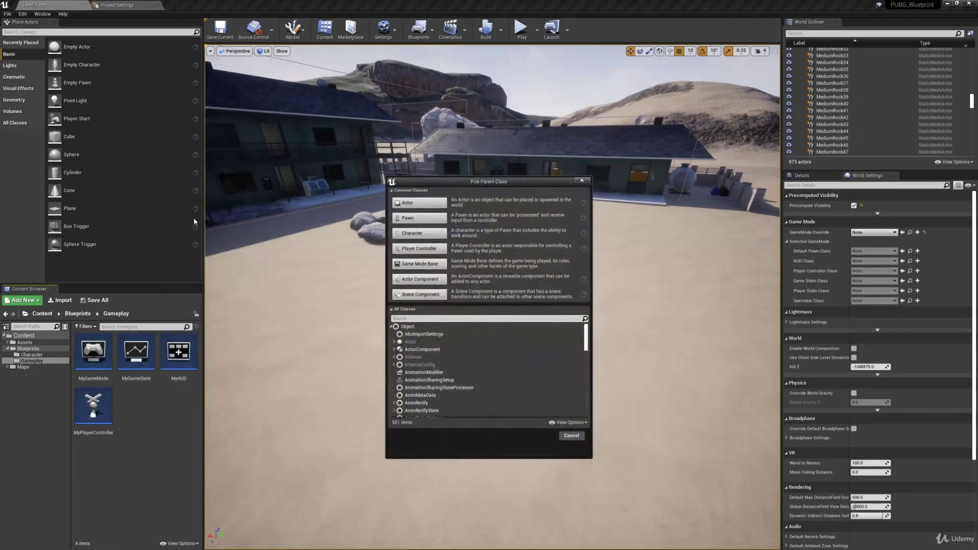
type("player")
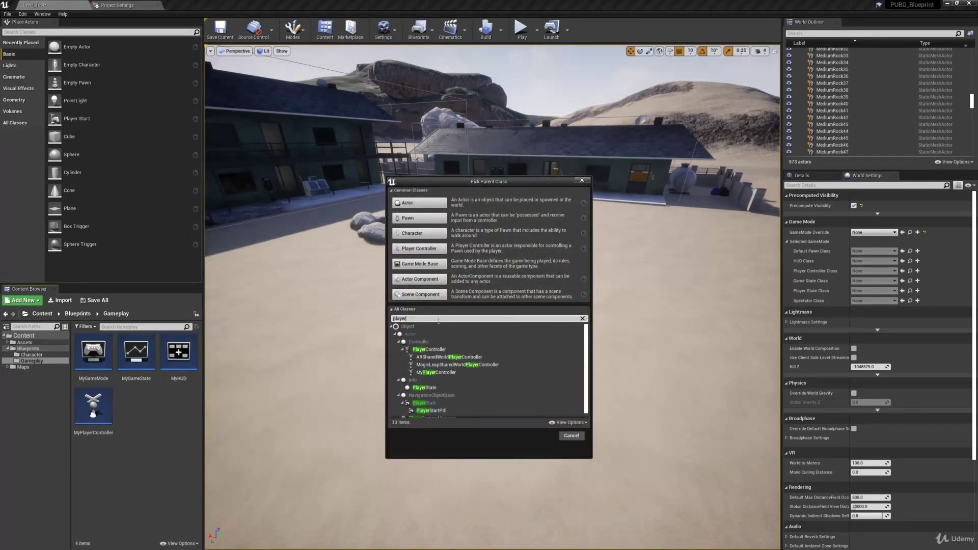
type("state")
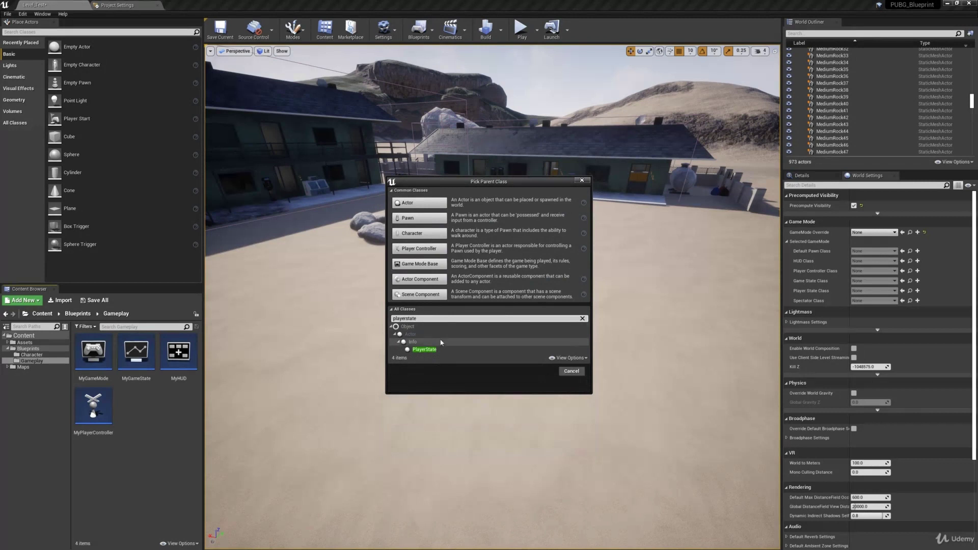
left_click(441, 350)
left_click(541, 371)
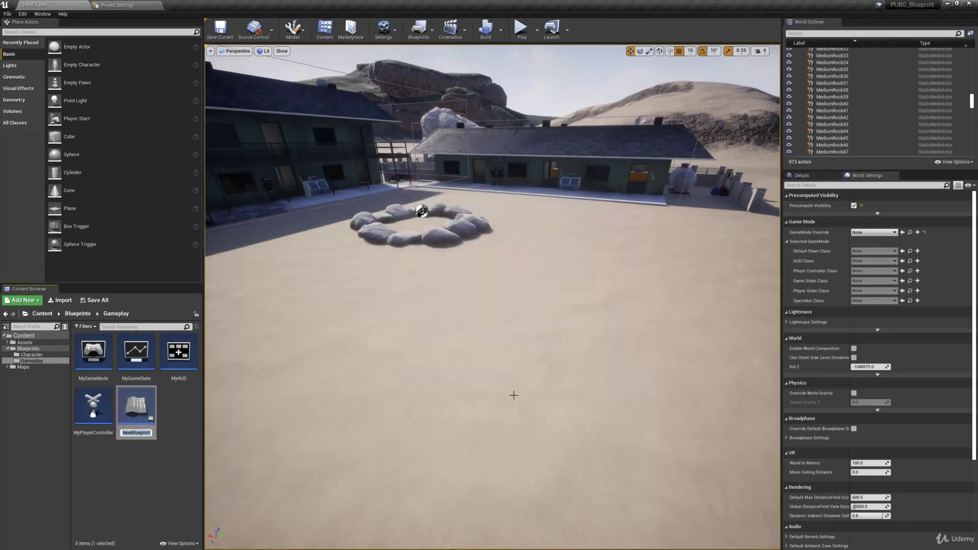
type("MyPlayerState")
key("Return")
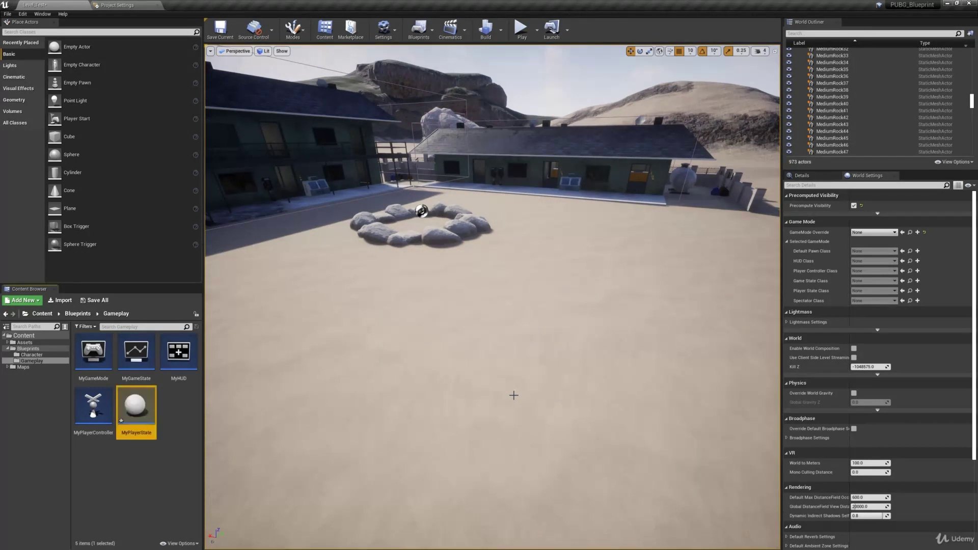
Step: Create a Blueprint Class with Character as its parent in the Character folder and name it MyCharacter
left_click(31, 355)
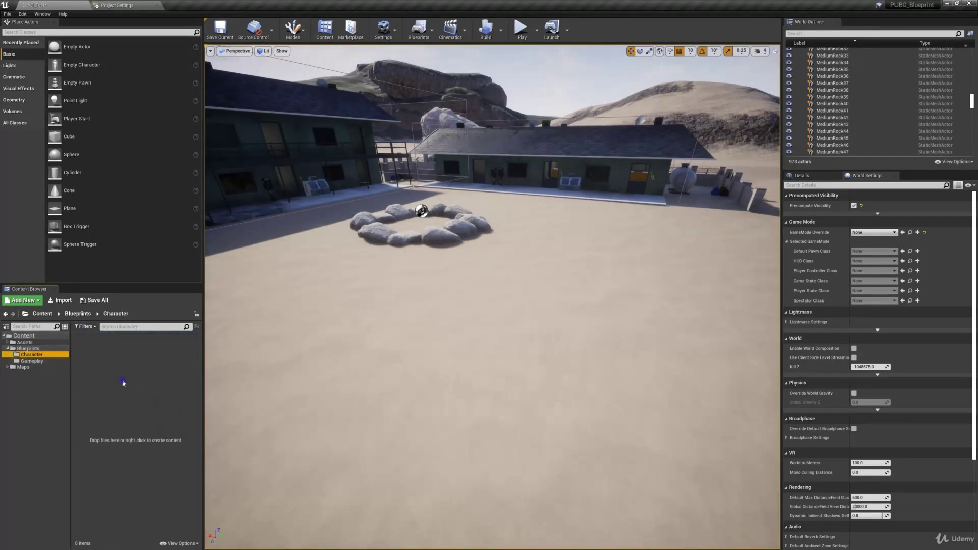
right_click(124, 382)
left_click(186, 181)
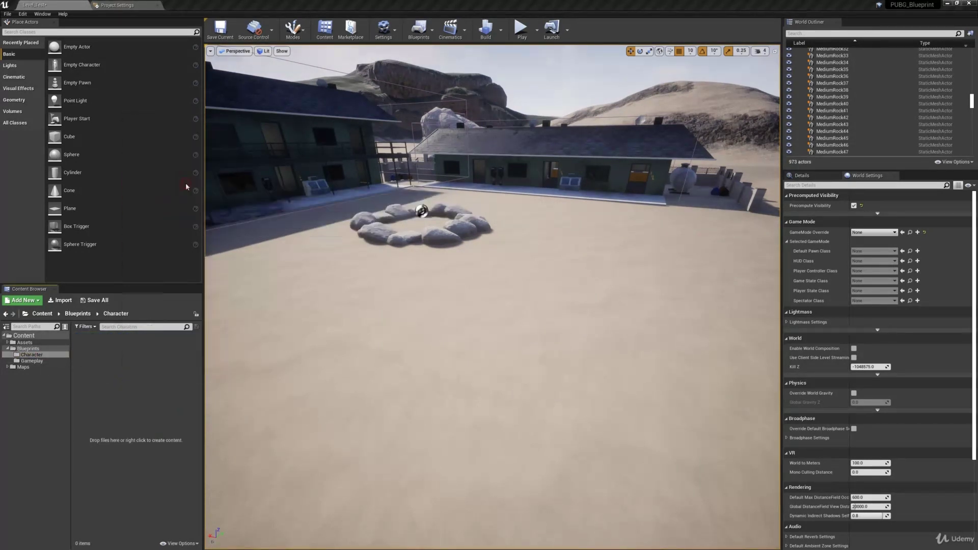
left_click(416, 234)
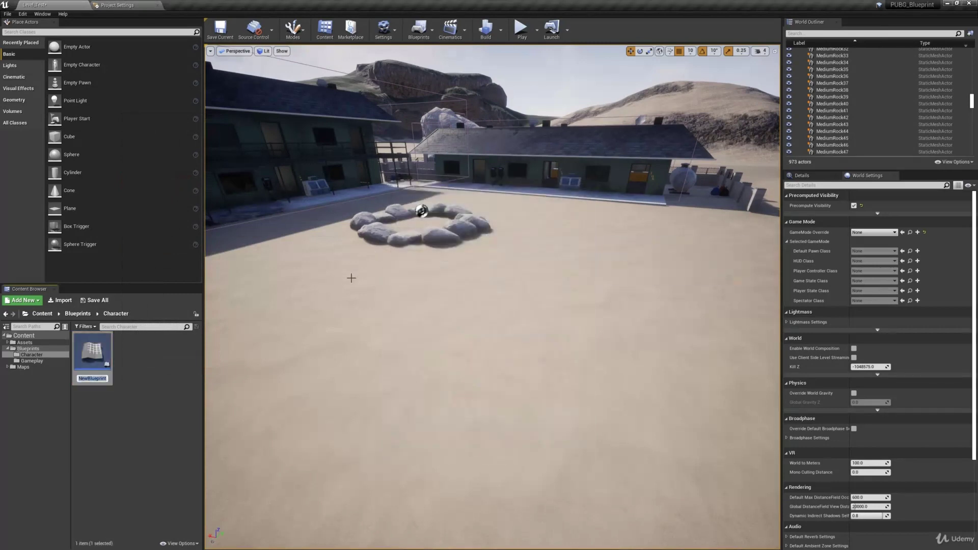
type("MyCharacter")
key("Return")
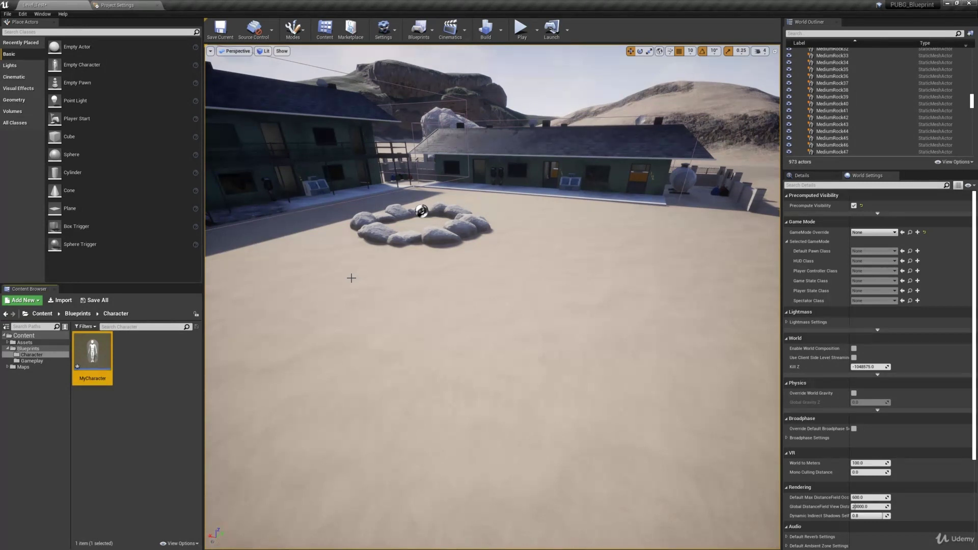
Step: Open the MyGameMode Blueprint from the Gameplay folder and dock its editor window beside the Project Settings
left_click(32, 360)
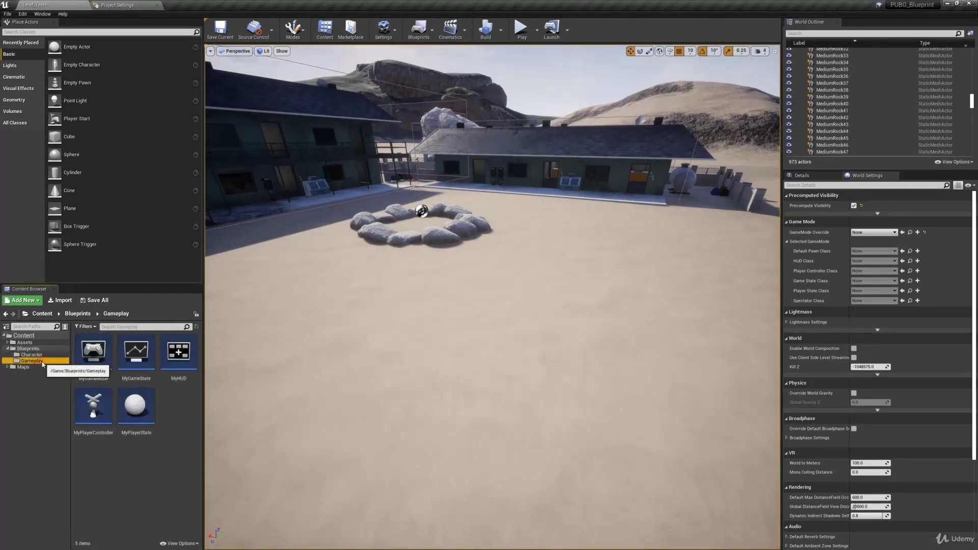
double_click(93, 352)
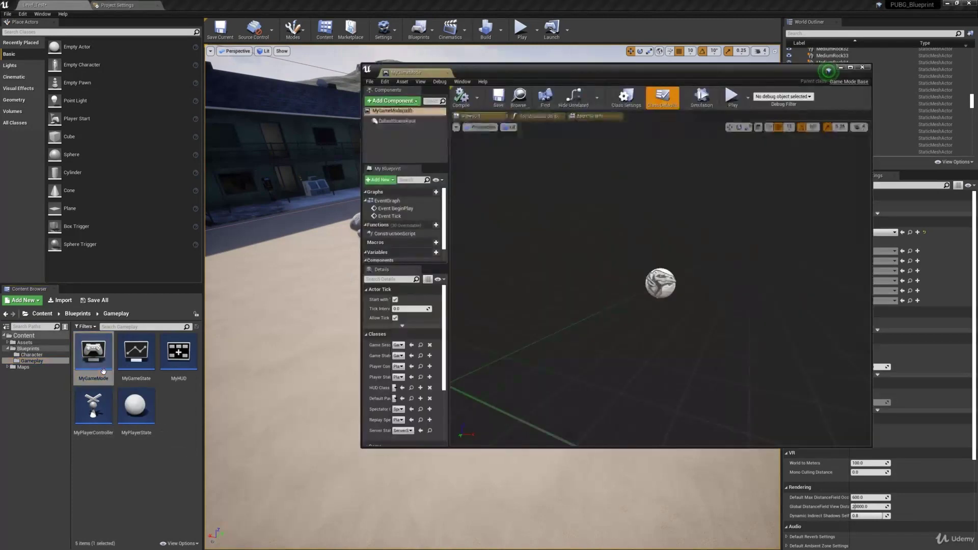
left_click_drag(404, 74, 189, 5)
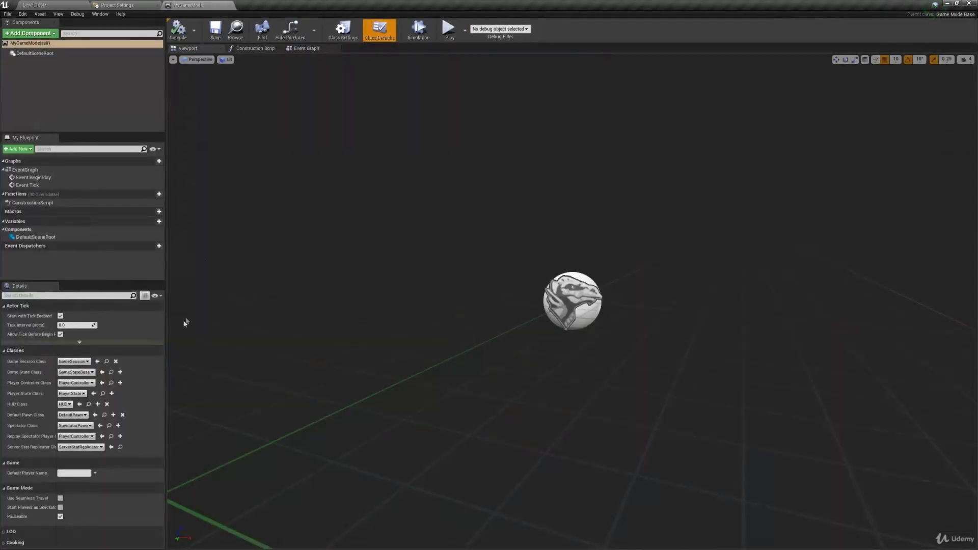
Step: Set MyGameMode's Game State, Player Controller and Player State classes to MyGameState, MyPlayerController and MyPlayerState
left_click(84, 371)
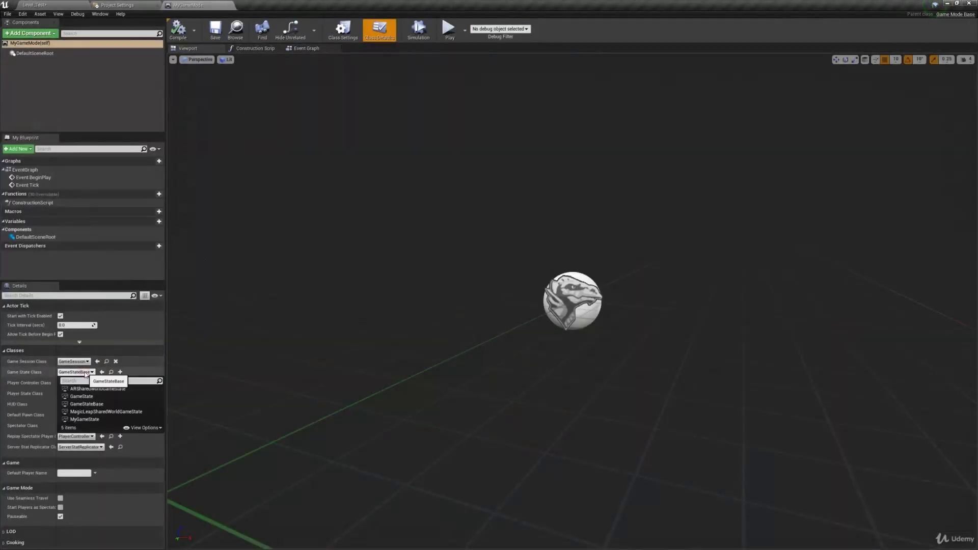
left_click(85, 420)
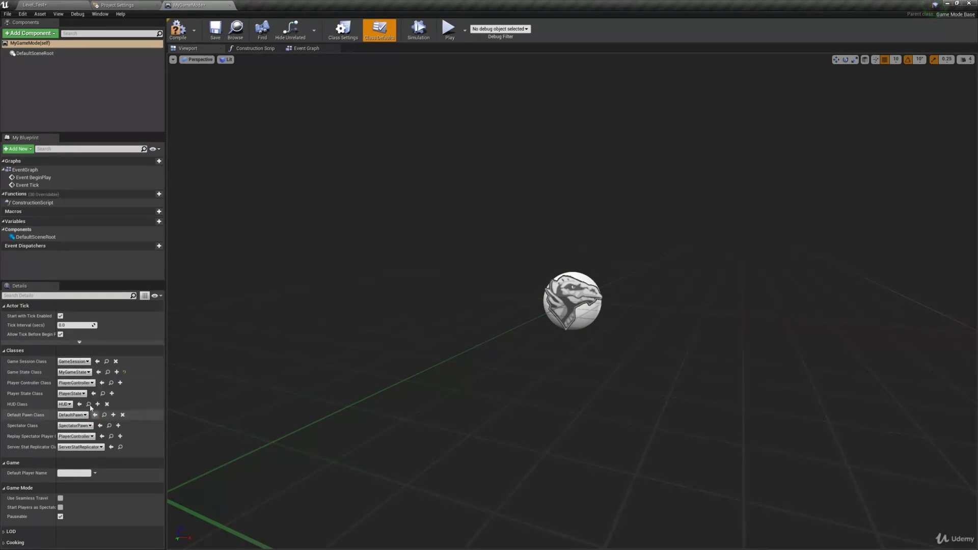
left_click(92, 383)
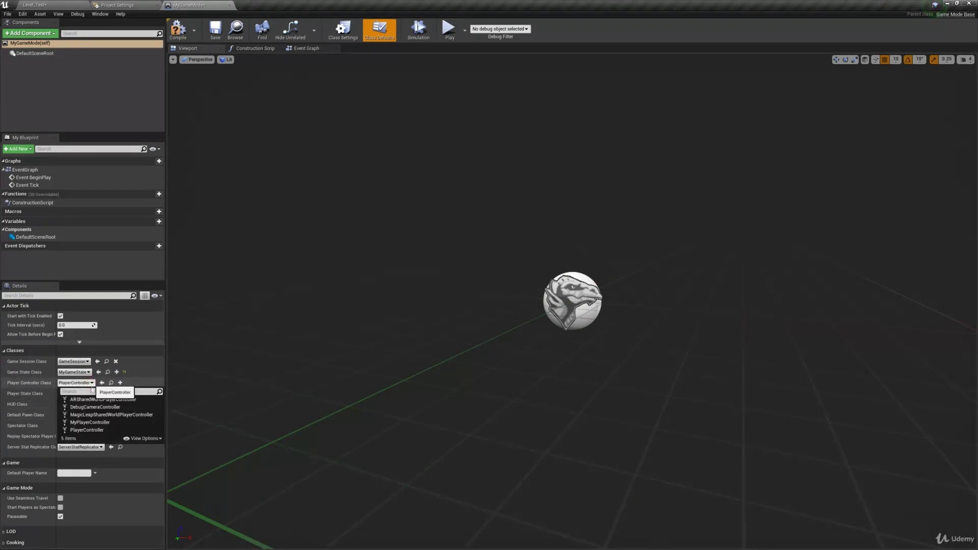
left_click(102, 423)
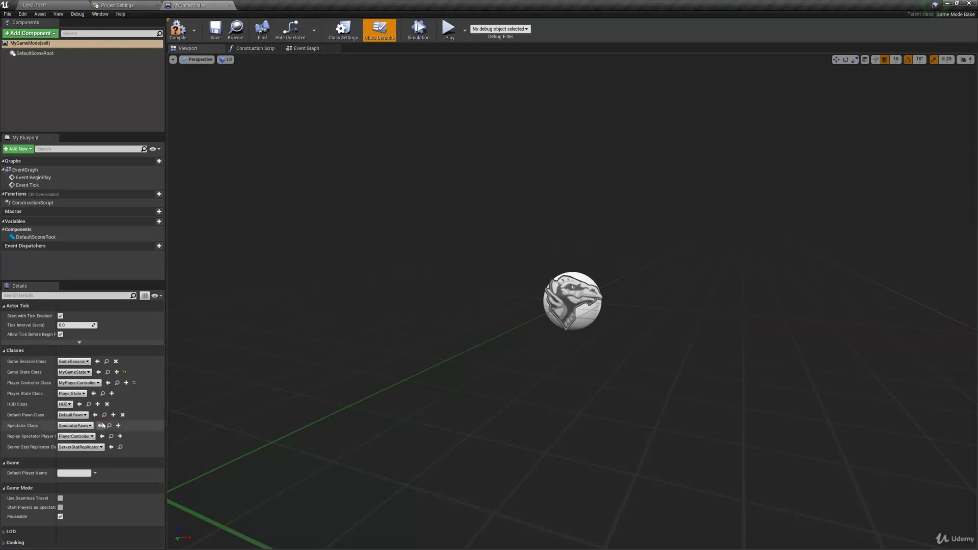
left_click(72, 393)
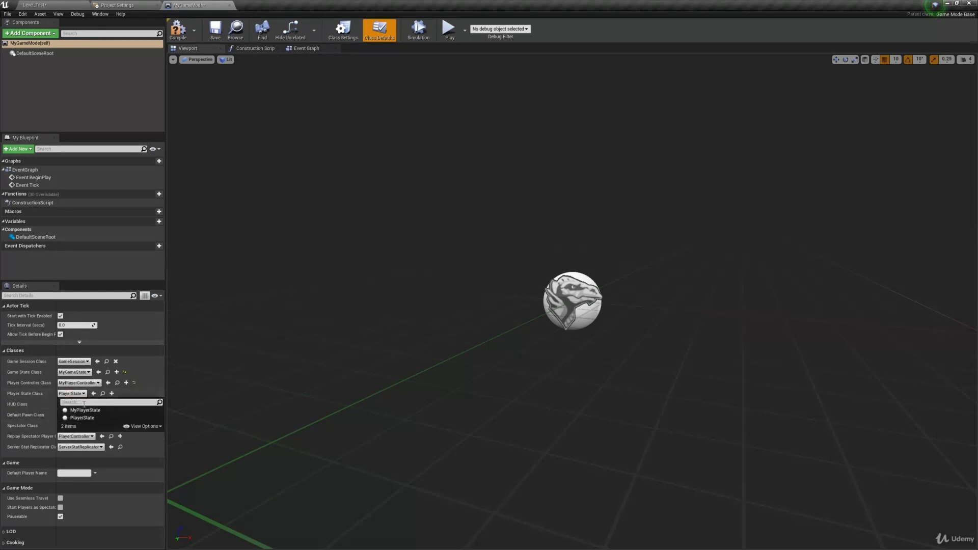
left_click(93, 410)
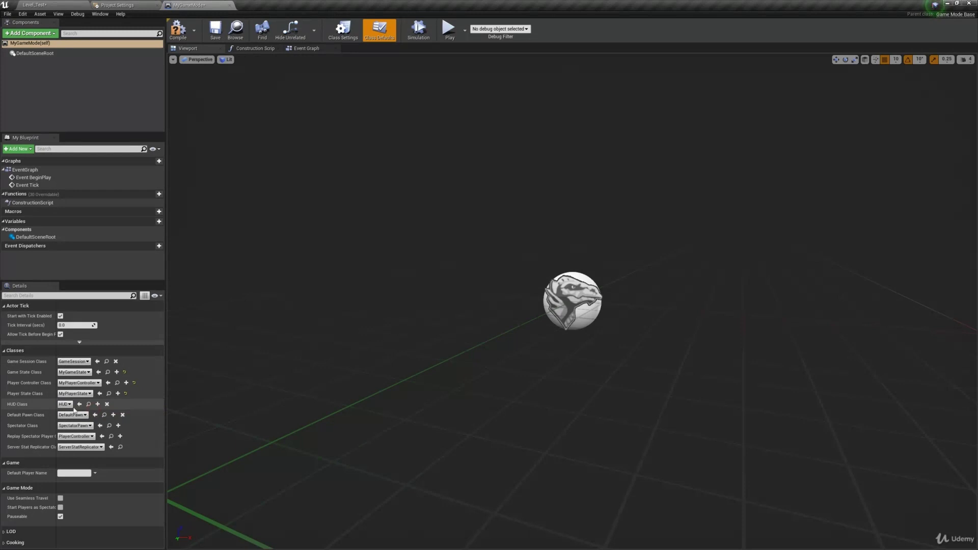
Step: Set MyGameMode's HUD Class to MyHUD and Default Pawn Class to MyCharacter, and compile and save the Blueprint
left_click(70, 405)
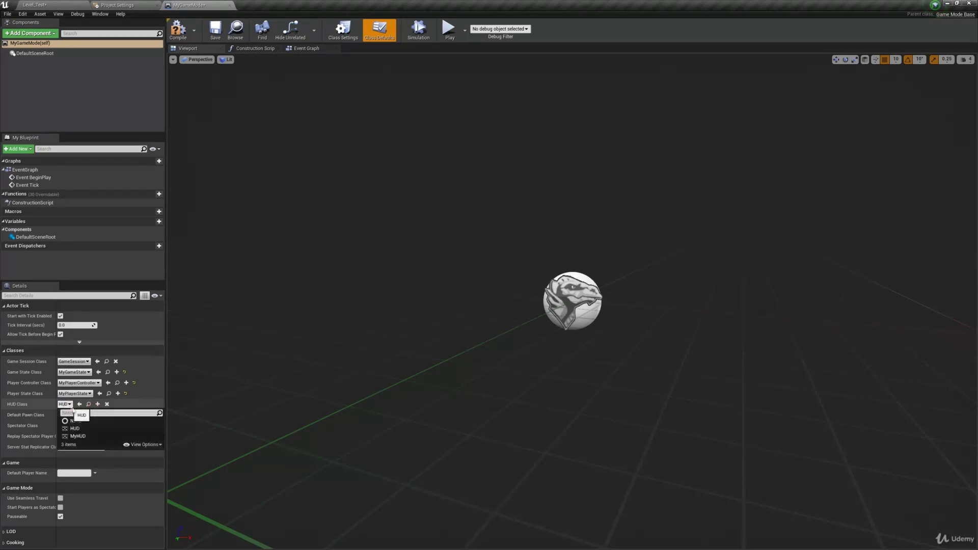
left_click(77, 436)
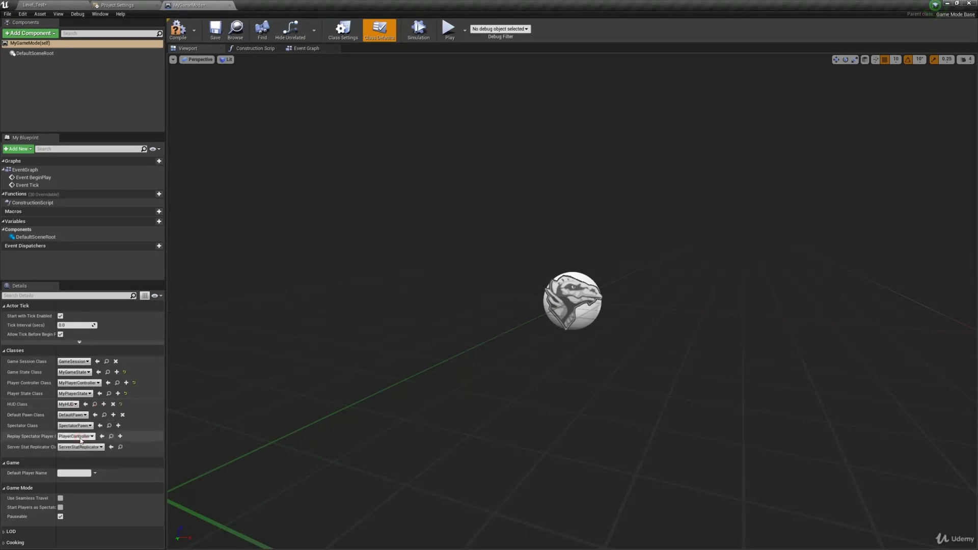
left_click(73, 415)
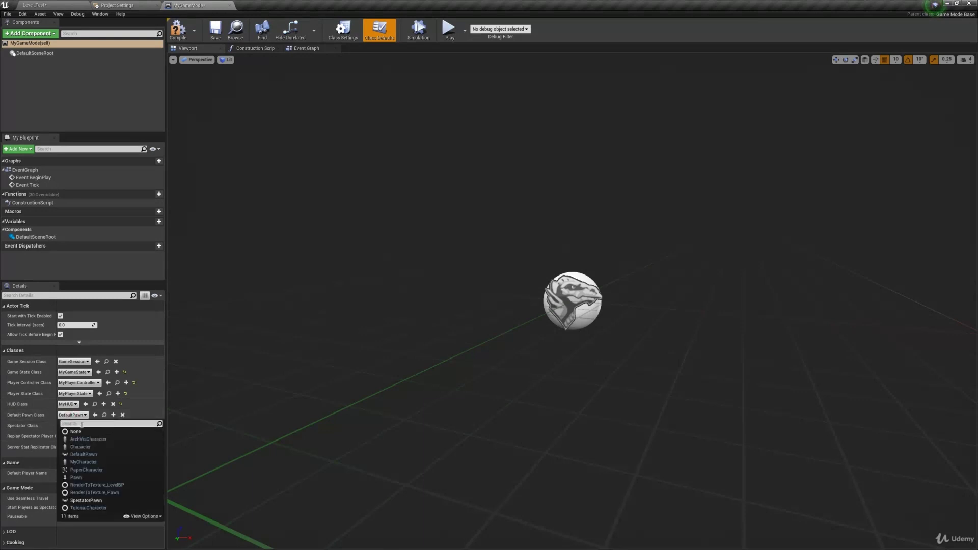
left_click(84, 462)
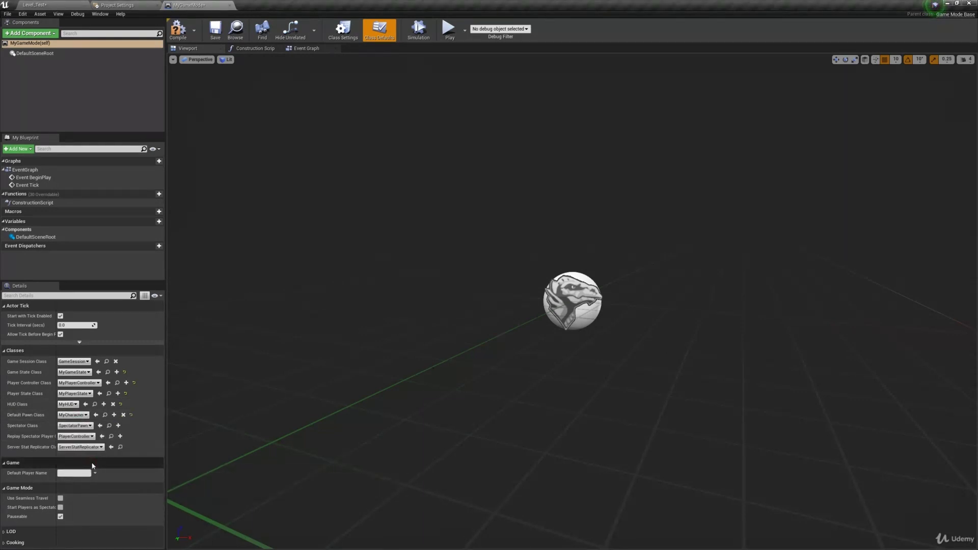
left_click(178, 29)
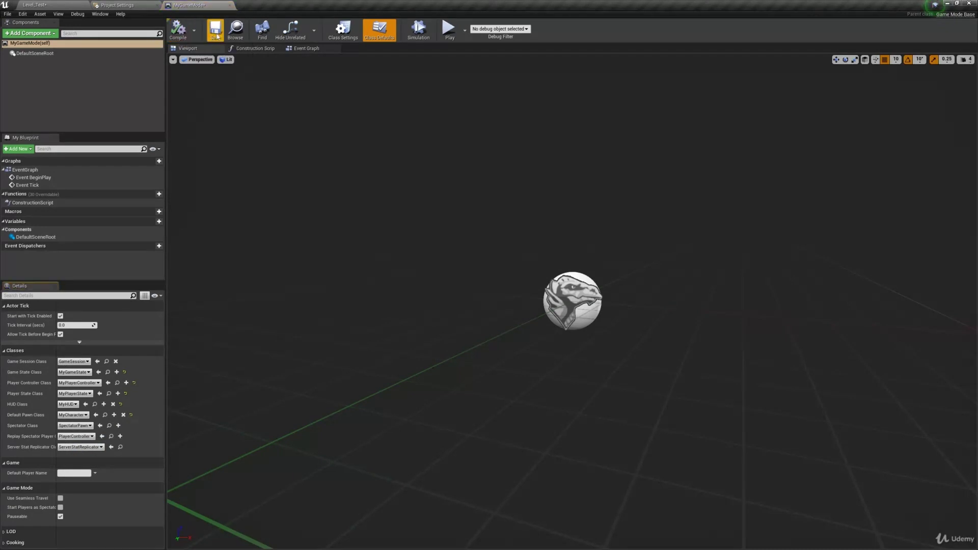
left_click(215, 29)
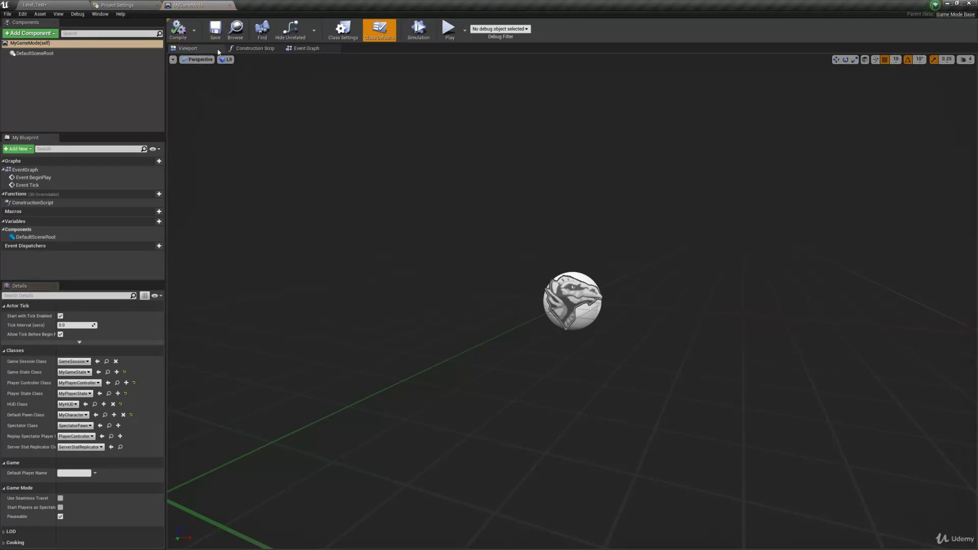
Step: Set the project's Default GameMode to MyGameMode and check the level options for Editor Startup Map and Game Default Map
left_click(118, 5)
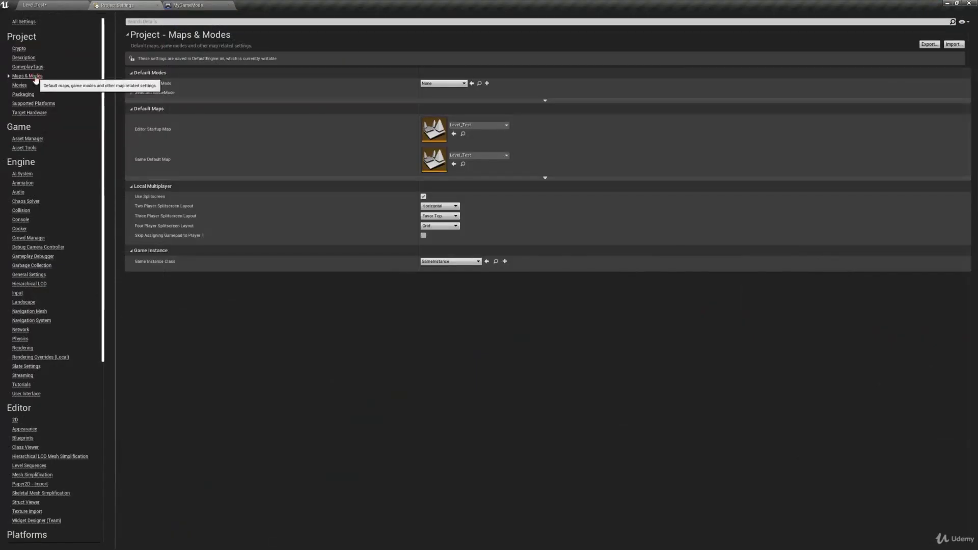
left_click(453, 83)
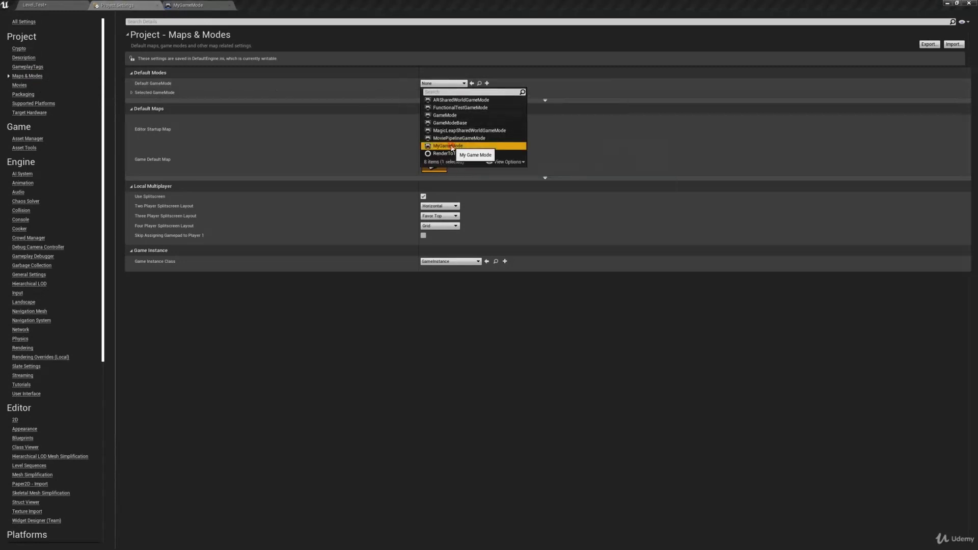
left_click(450, 146)
left_click(484, 125)
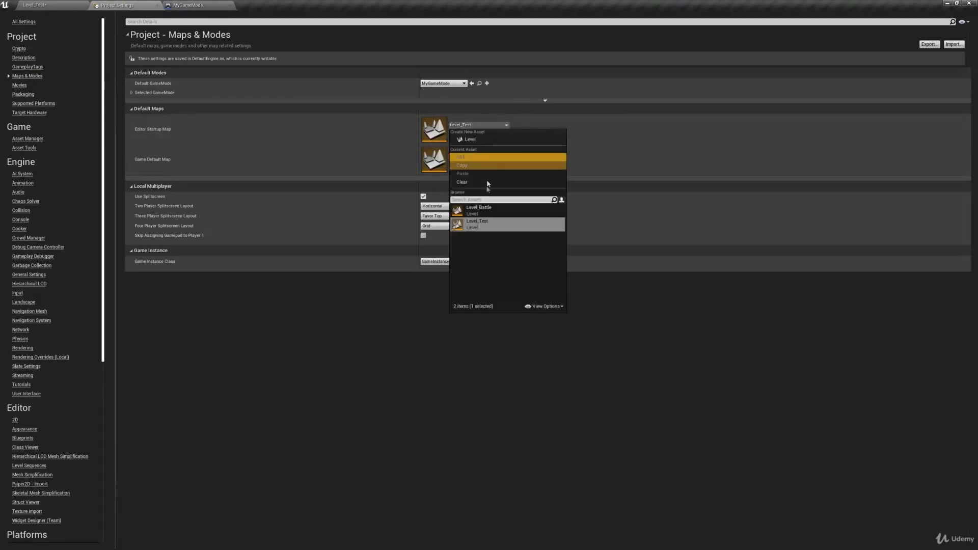
left_click(608, 175)
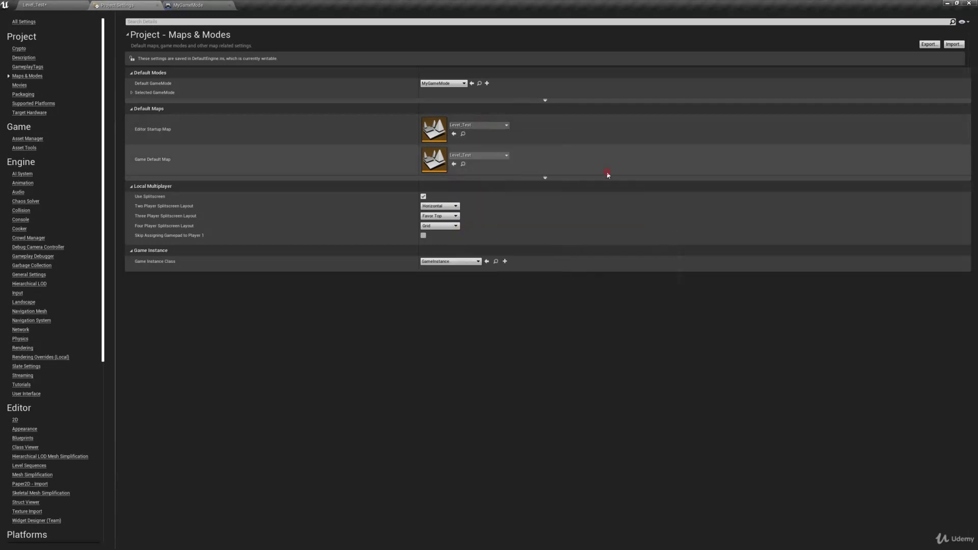
left_click(479, 154)
left_click(643, 293)
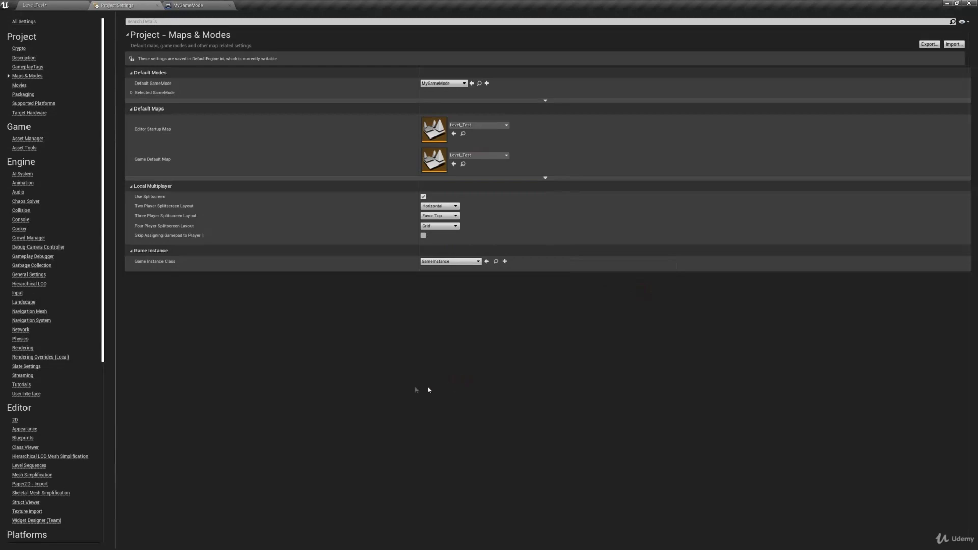
Step: Place a Player Start on the sandy ground in front of the stone ring in the level and switch to rotation mode
left_click(51, 5)
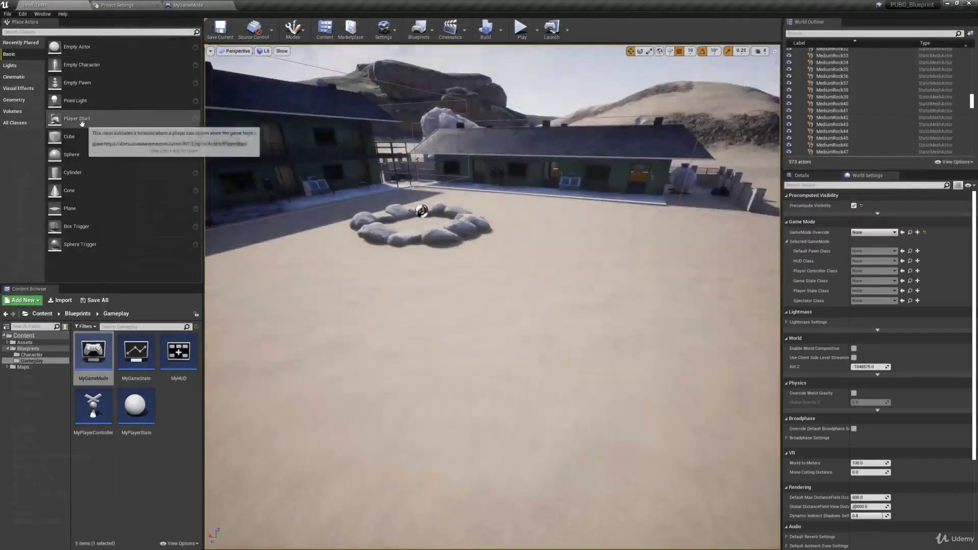
left_click_drag(81, 120, 392, 345)
key("e")
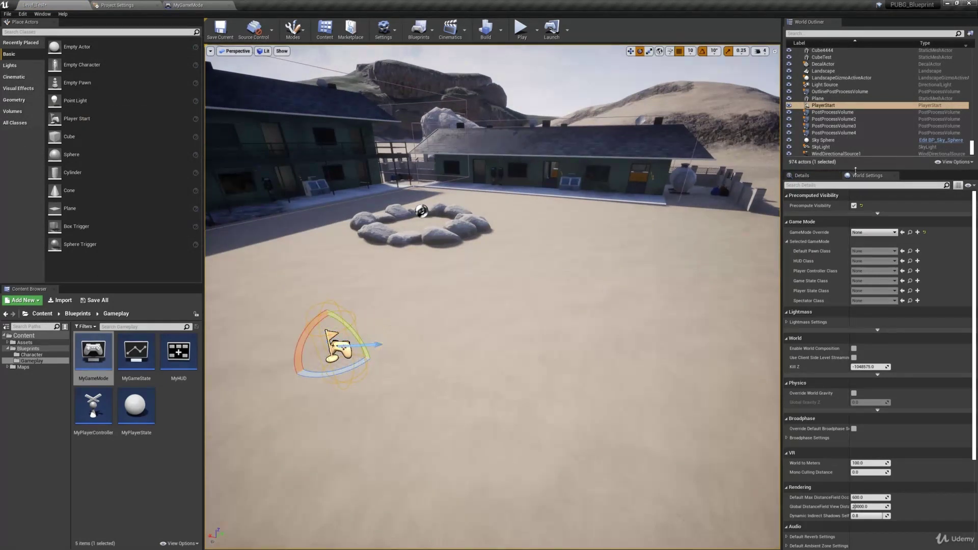
Step: Set the level's GameMode Override to MyGameMode and play-test the level, ending the session when done
left_click(873, 232)
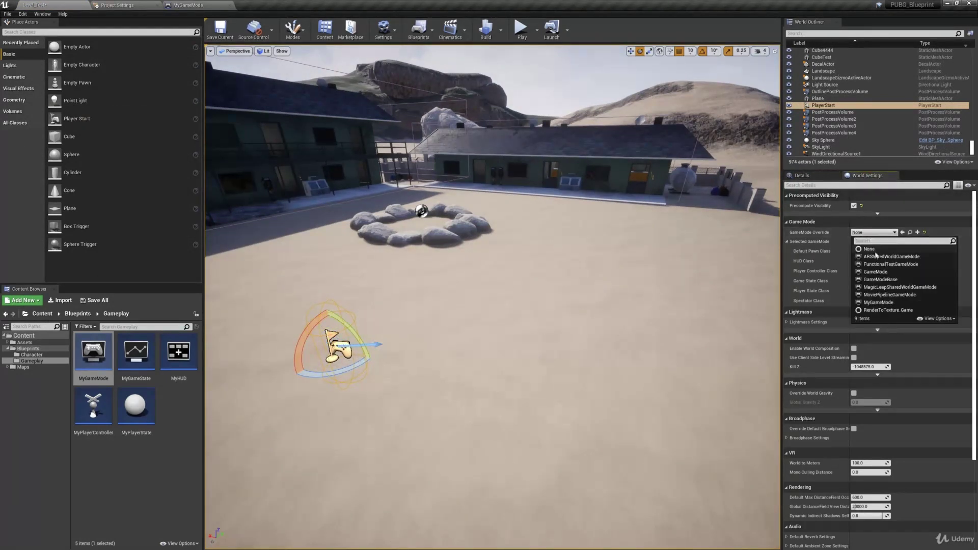
left_click(886, 303)
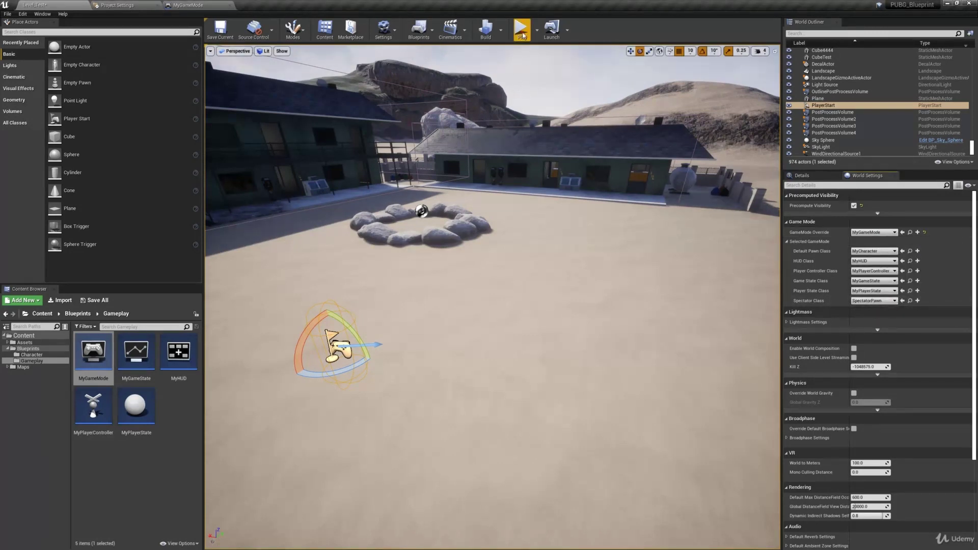
left_click(523, 35)
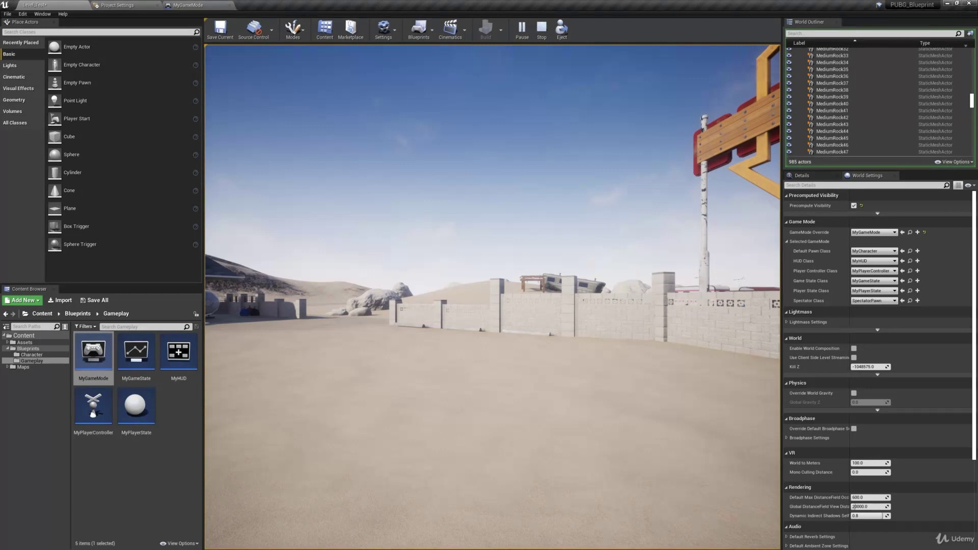
key("Escape")
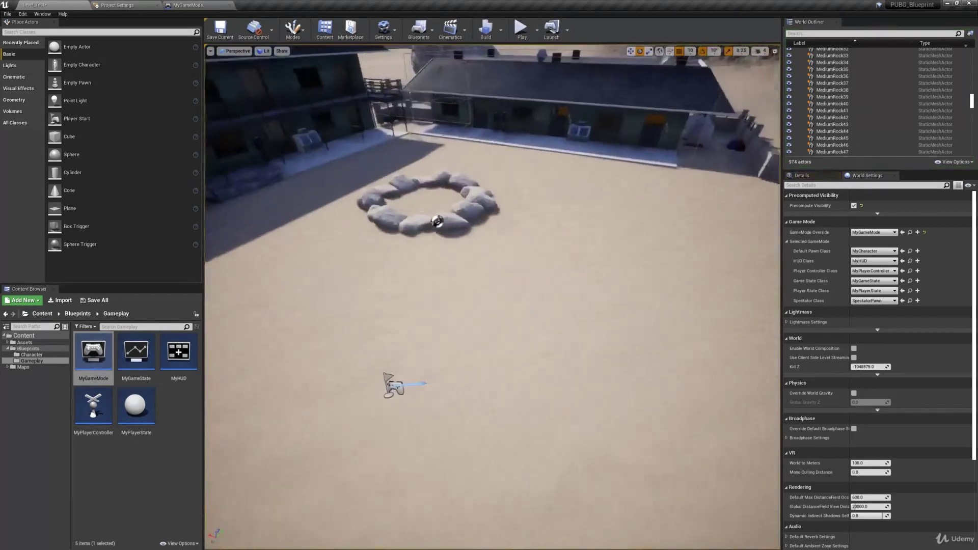
Step: Create a Blueprint class based on GameInstance in the Gameplay folder and name it MyGameInstance
key("Up")
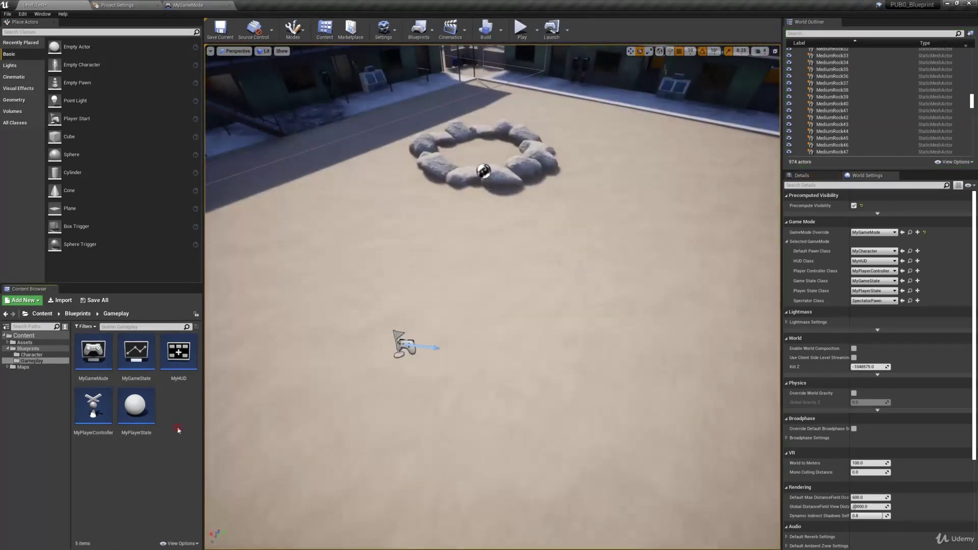
right_click(185, 439)
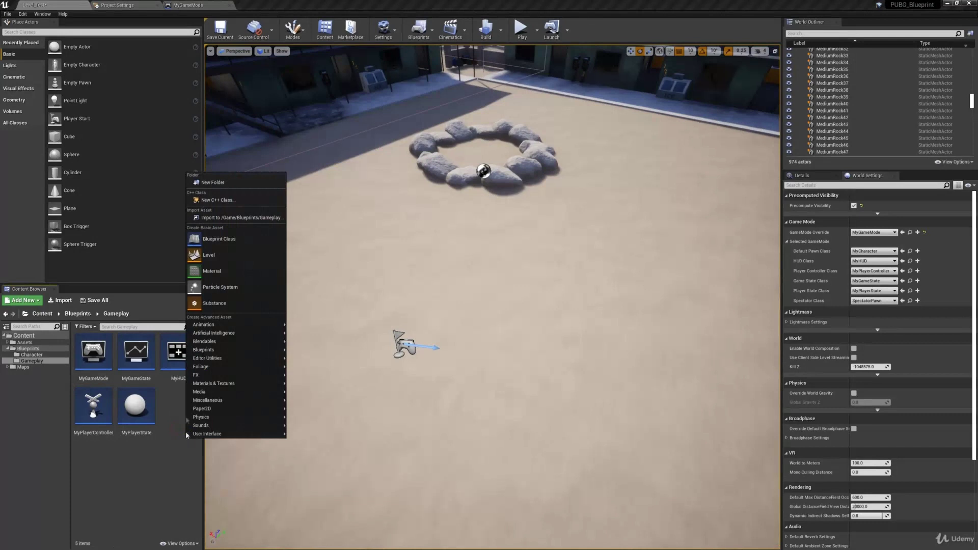
left_click(224, 244)
type("g")
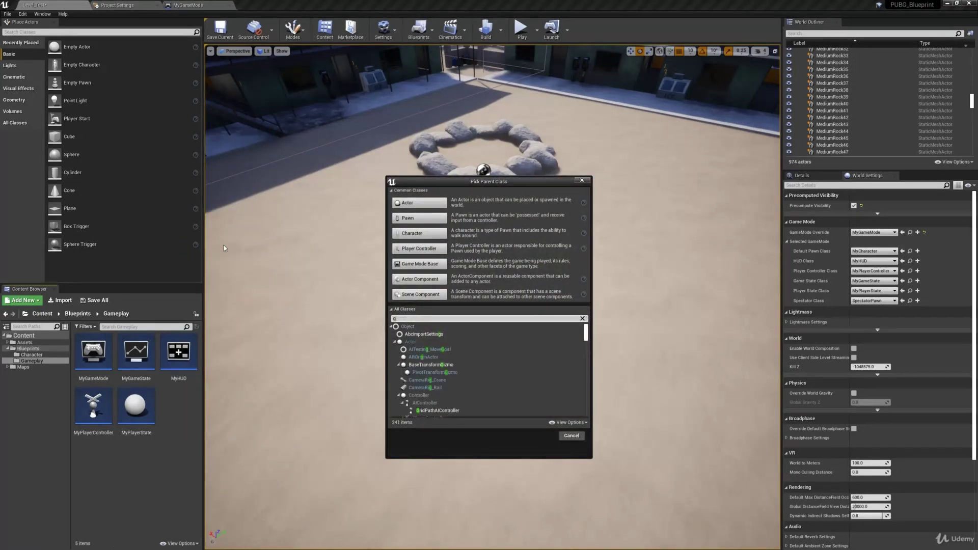
type("ameinstance")
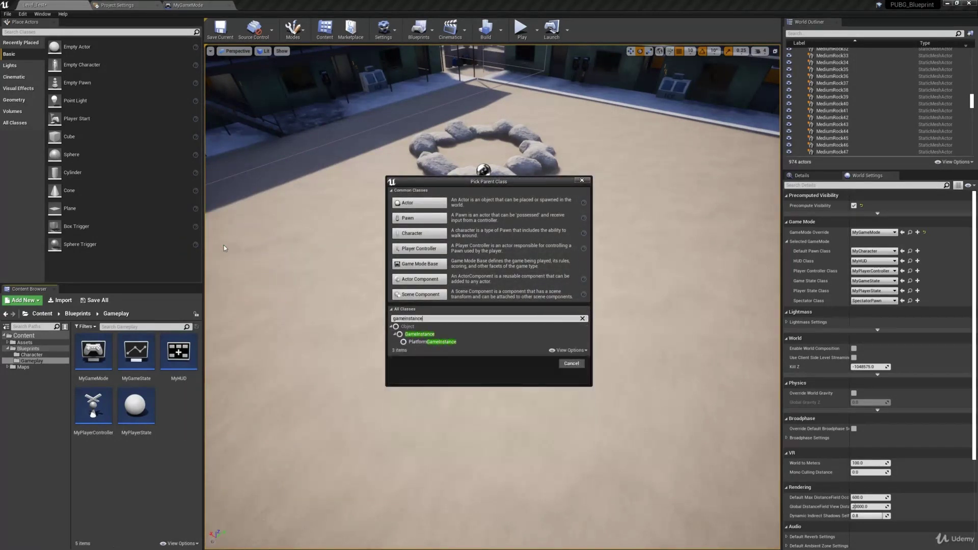
left_click(423, 335)
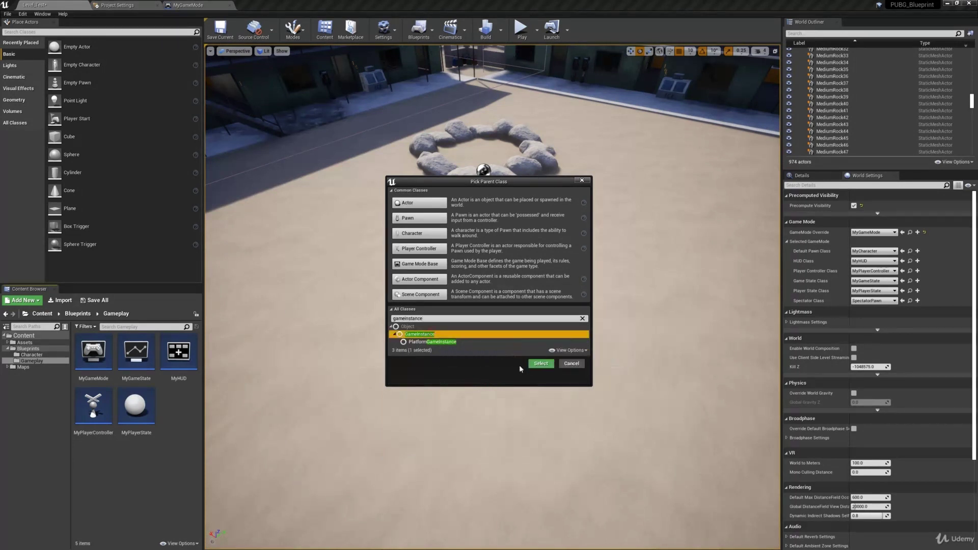
left_click(541, 364)
type("MyGameInstance")
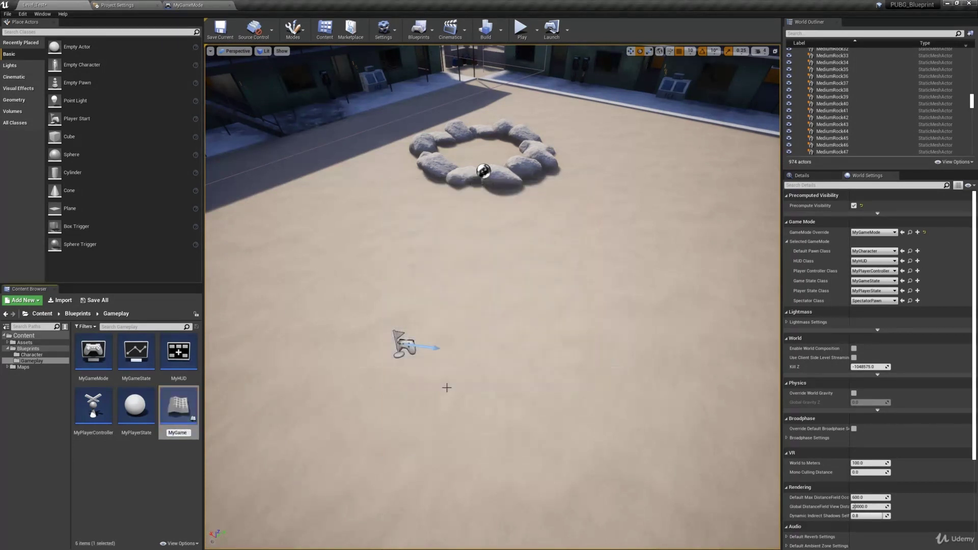
key("Return")
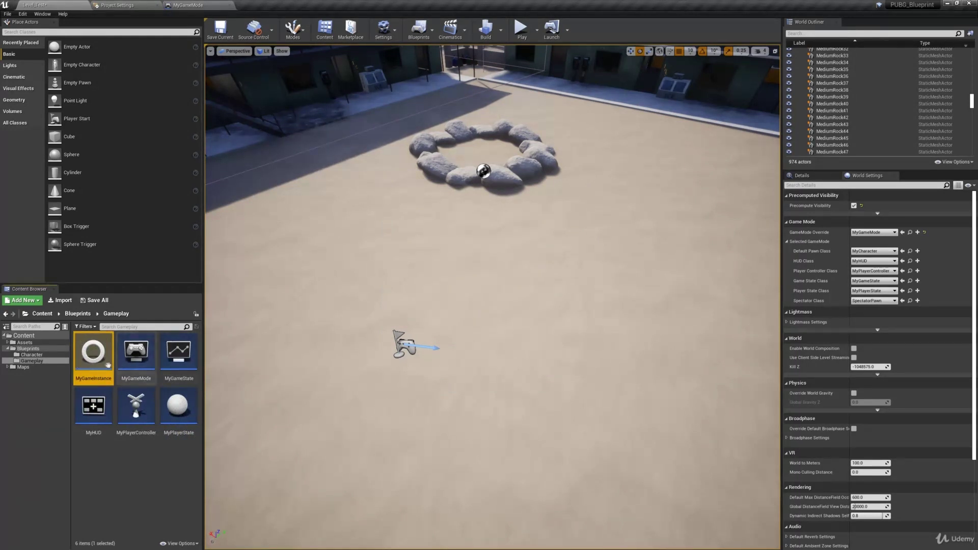
Step: Set the project's Game Instance Class to MyGameInstance in the Maps & Modes project settings
mouse_move(105, 363)
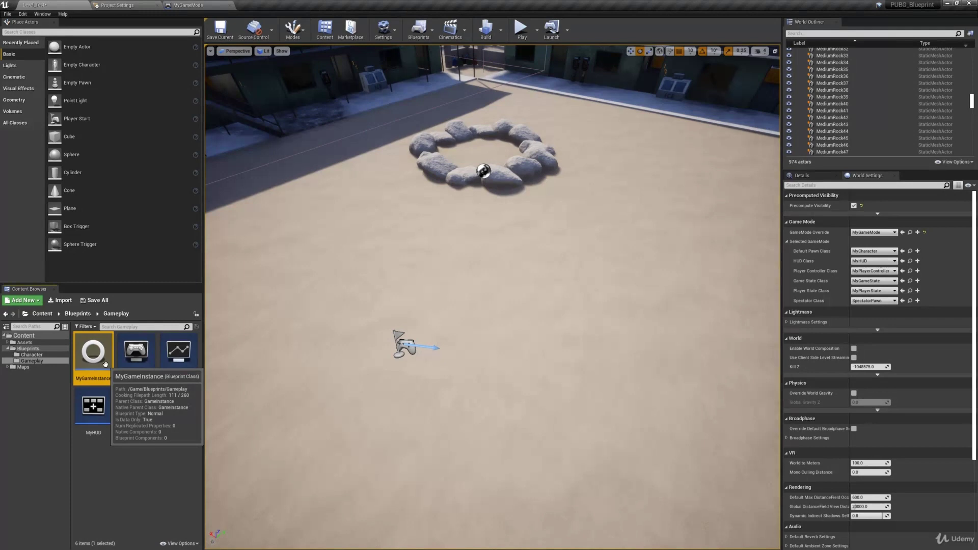
left_click(122, 5)
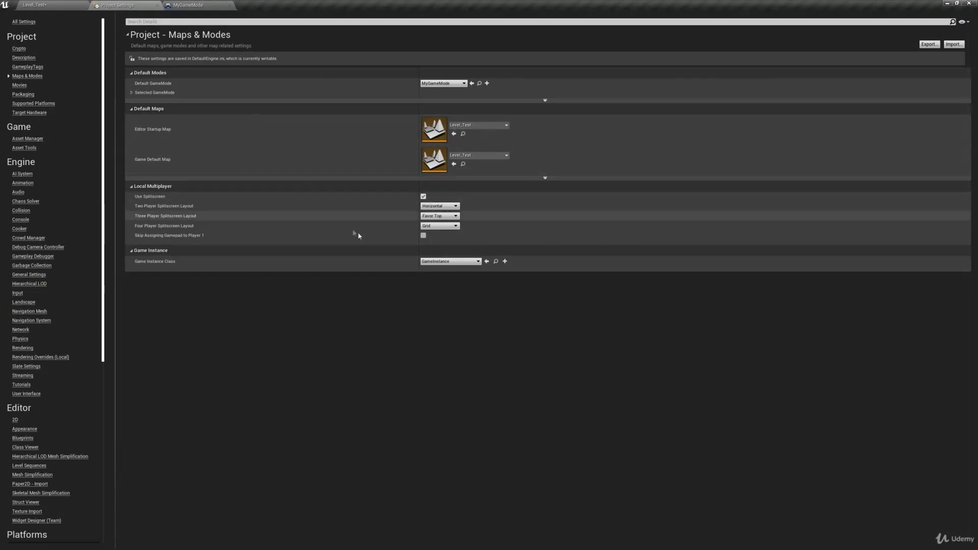
left_click(457, 262)
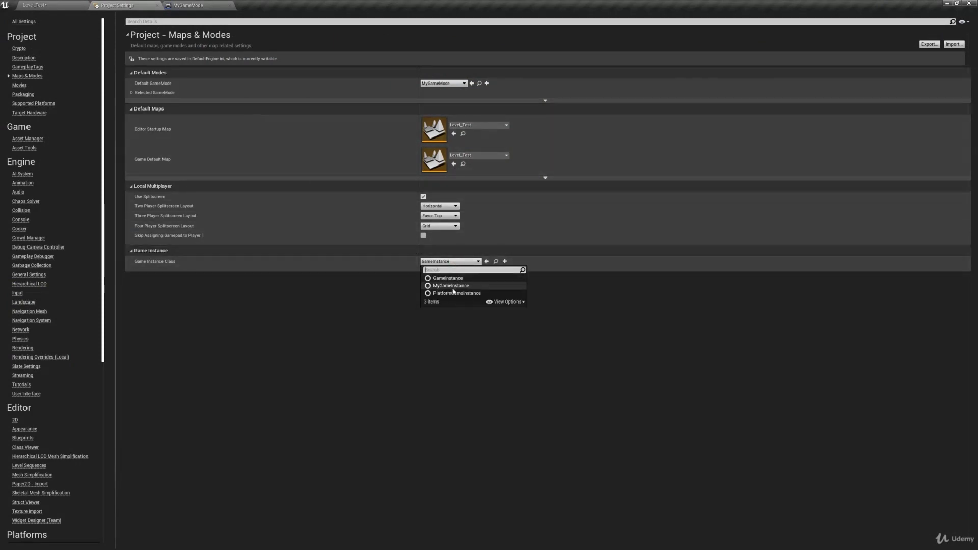
left_click(453, 287)
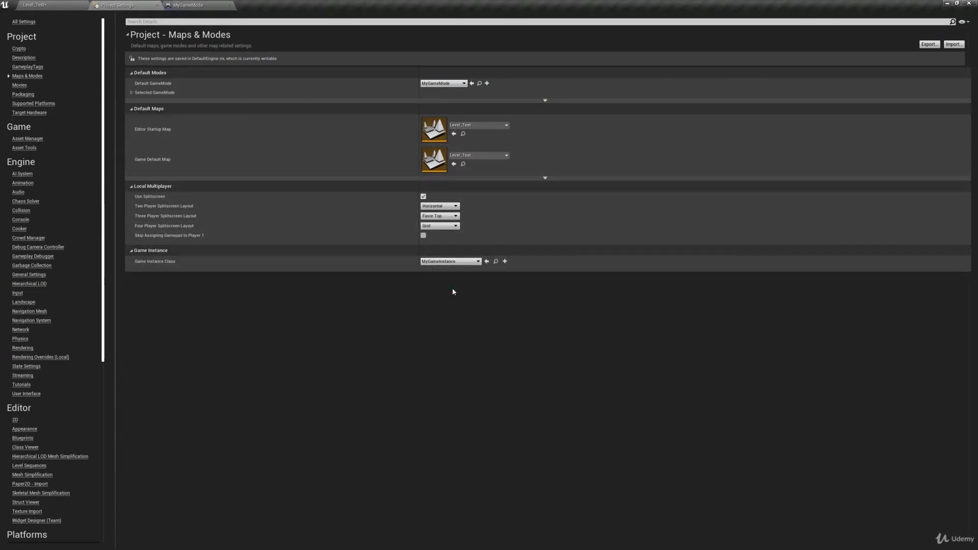